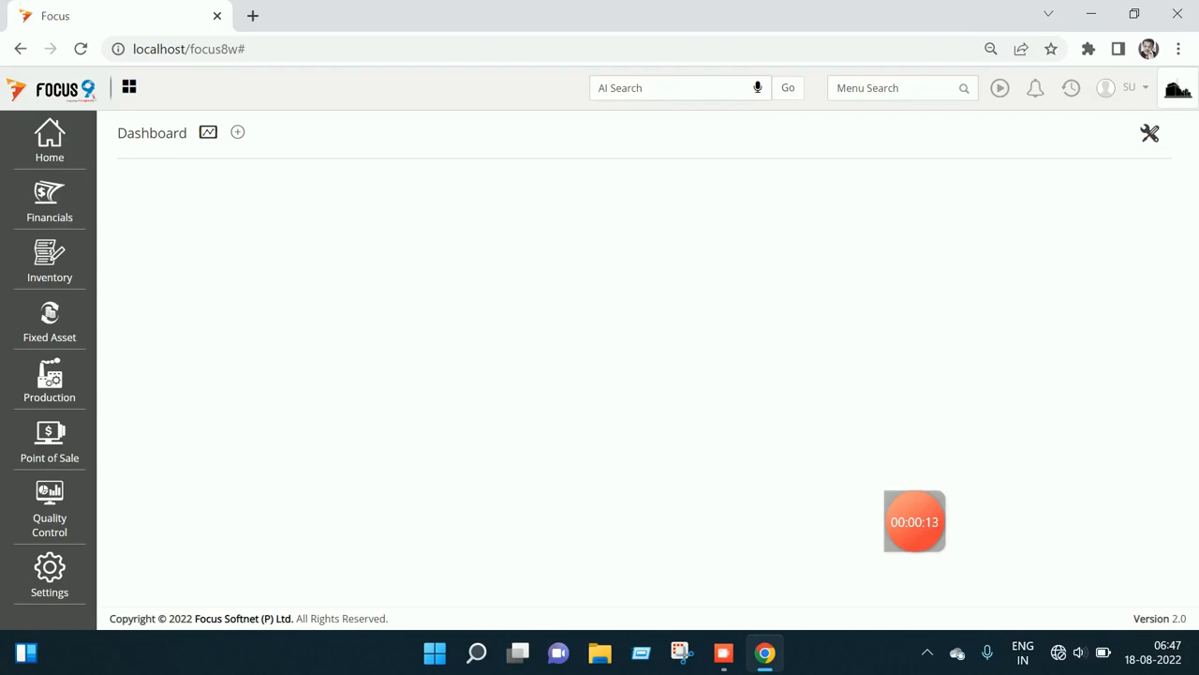
Open the Design Workflow screen, load the Local - Sales Work Flow to review its linked documents, and close it
{"action": "left_click", "coordinate": [868, 87]}
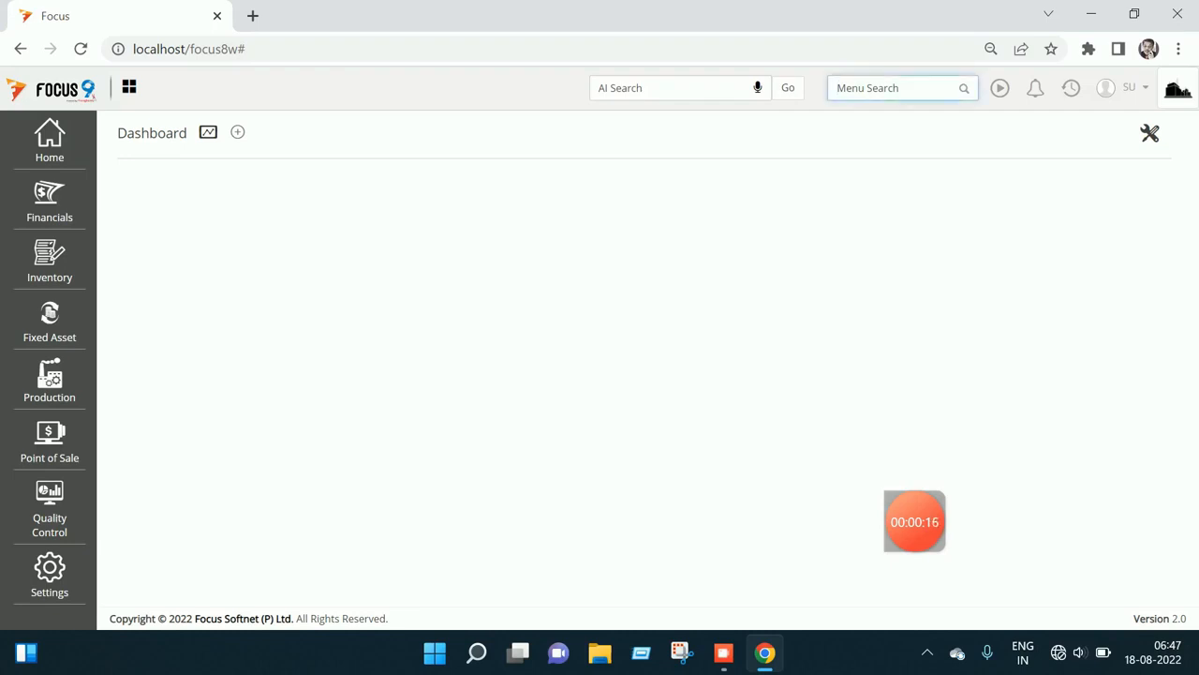
{"action": "type", "text": "work"}
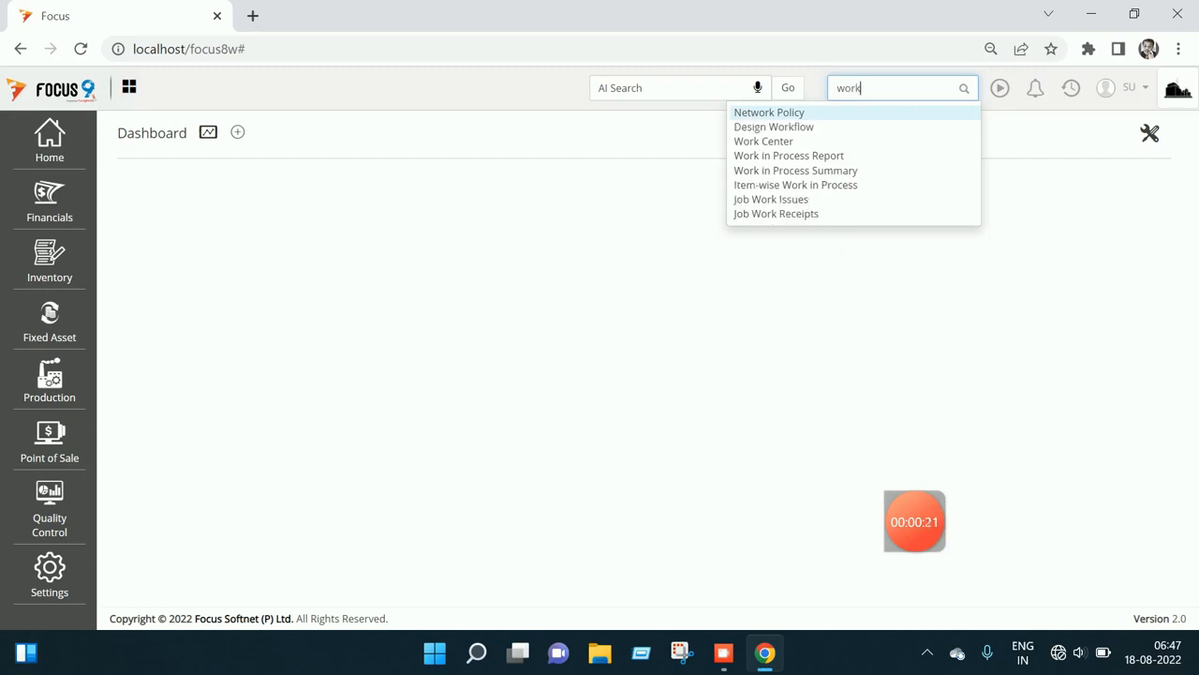
{"action": "type", "text": "f"}
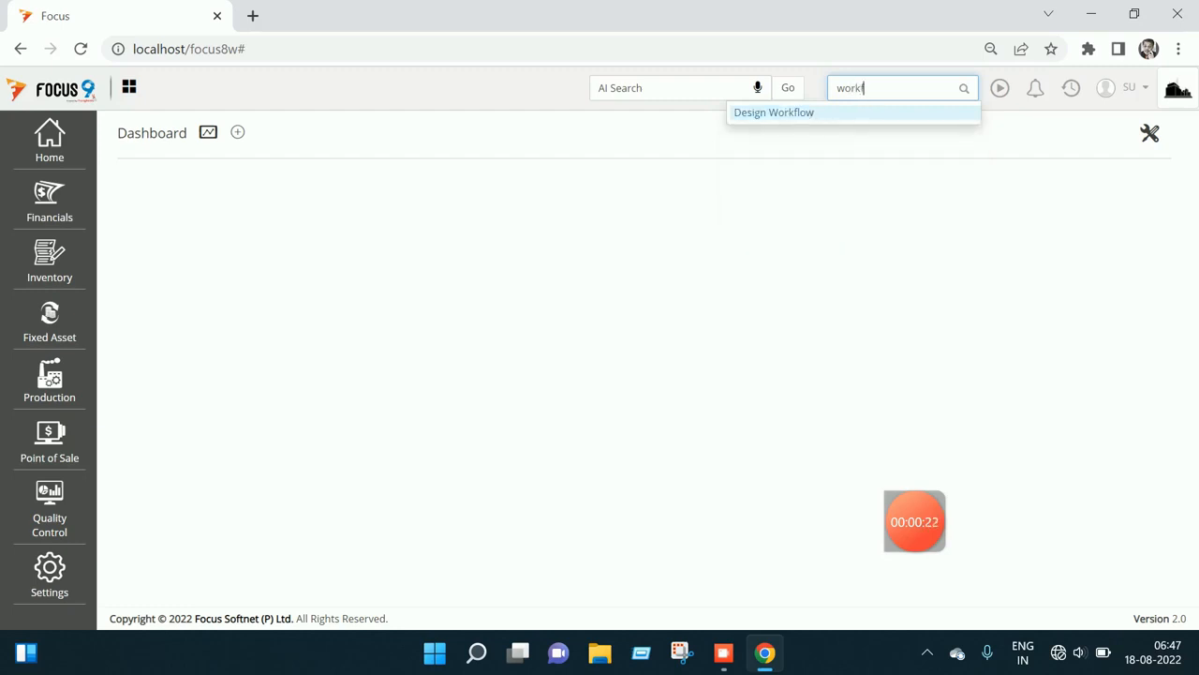
{"action": "key", "text": "Return"}
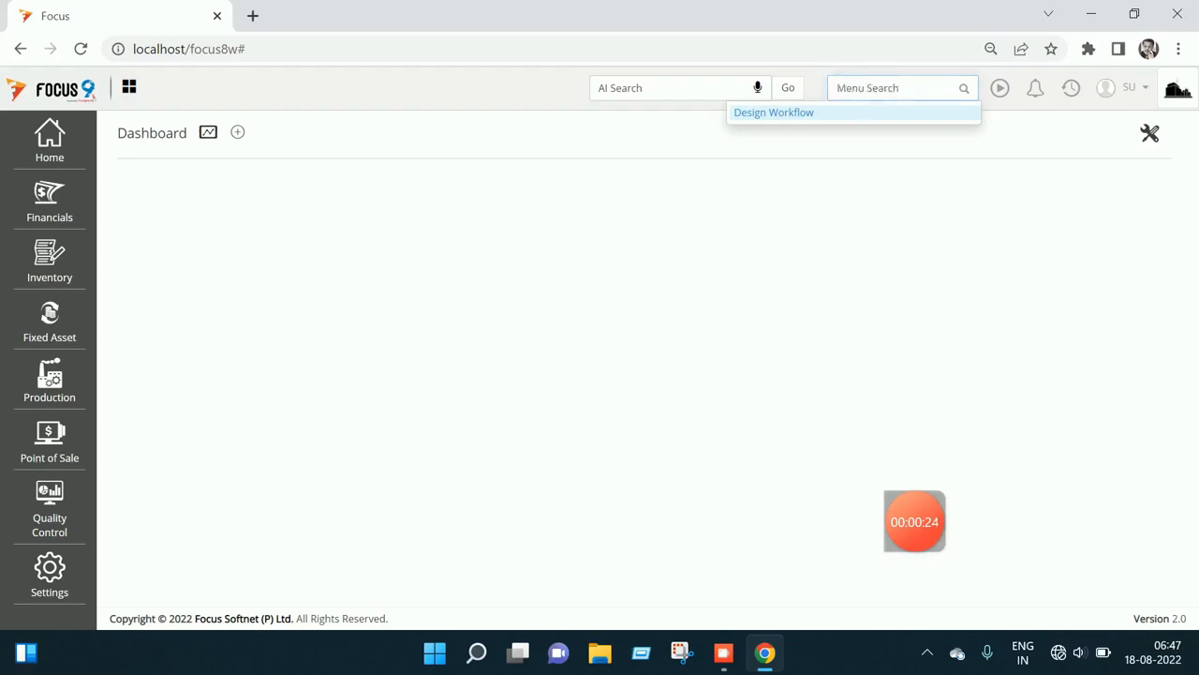
{"action": "left_click", "coordinate": [356, 175]}
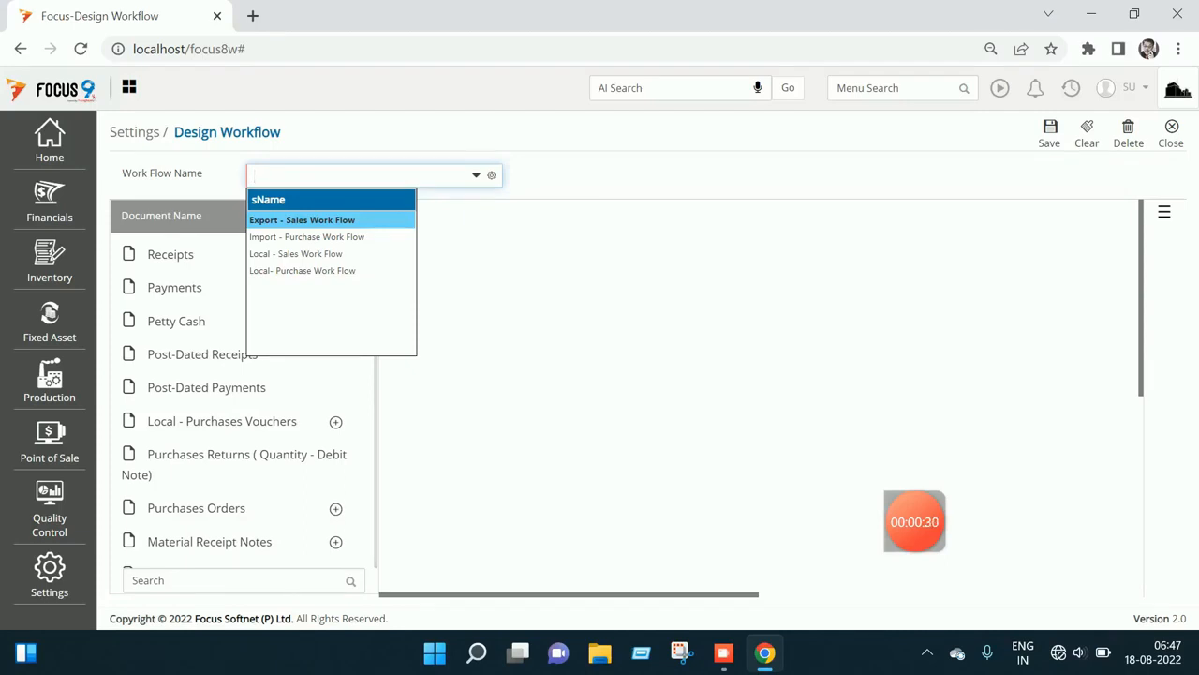
{"action": "left_click", "coordinate": [295, 253]}
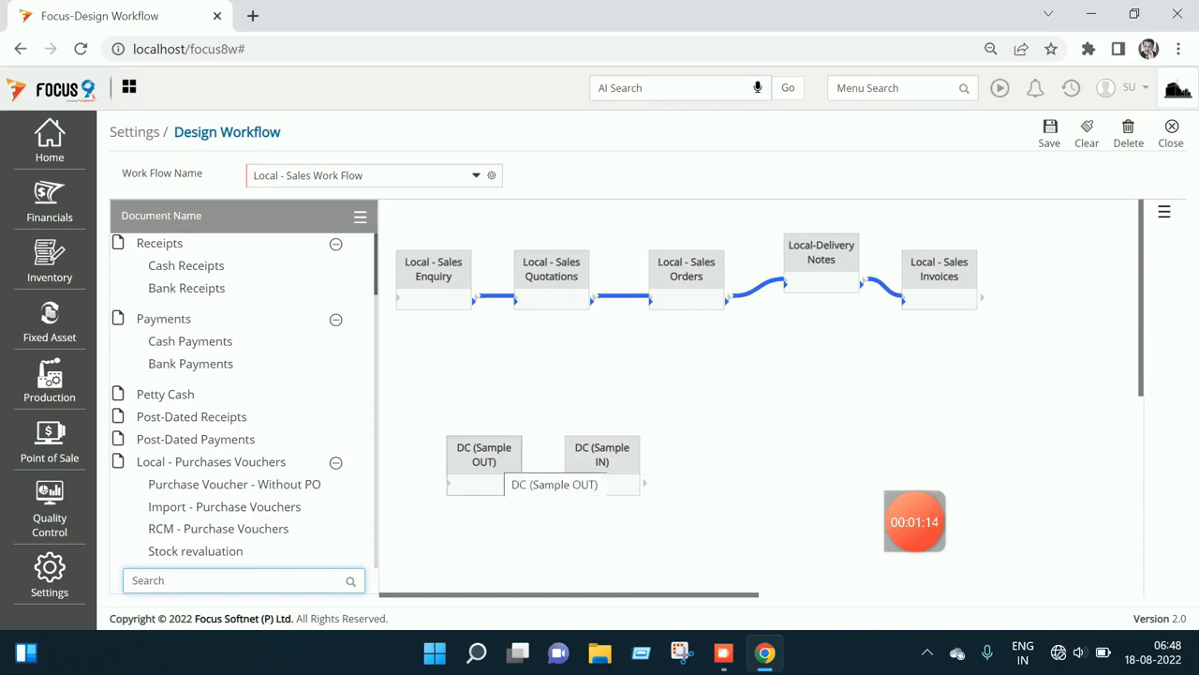
{"action": "left_click_drag", "start_coordinate": [523, 485], "coordinate": [566, 484]}
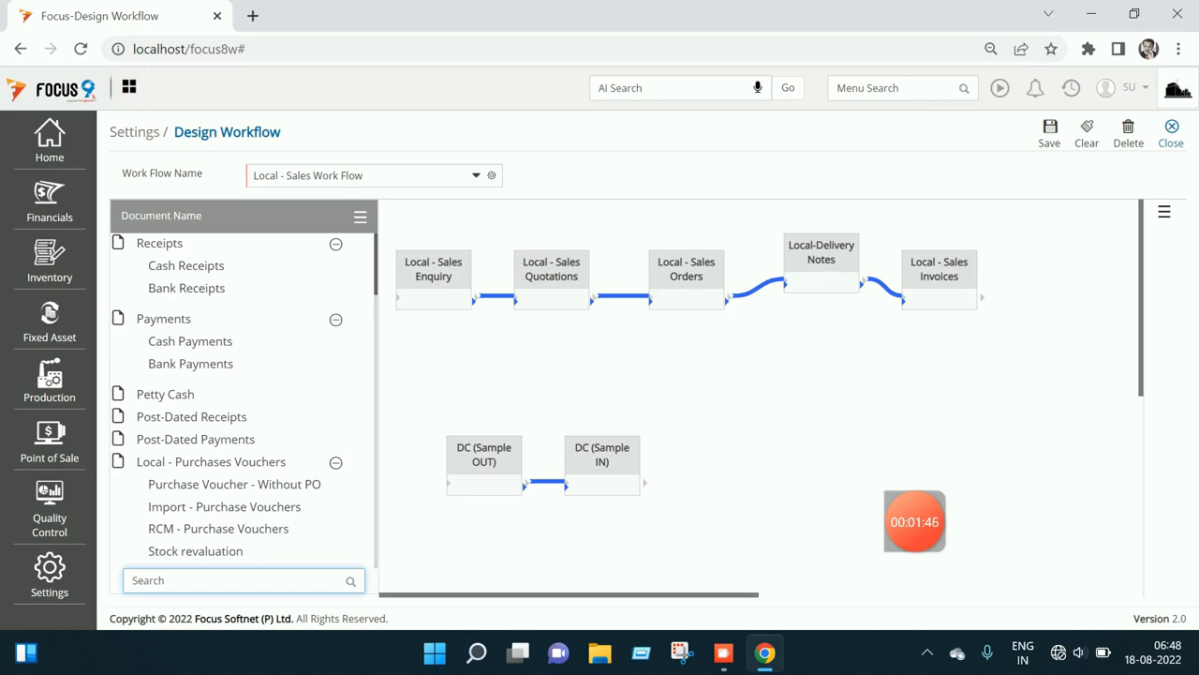
{"action": "left_click", "coordinate": [1171, 134]}
Find and open the Local - Sales Enquiry voucher entry screen
{"action": "left_click", "coordinate": [837, 87]}
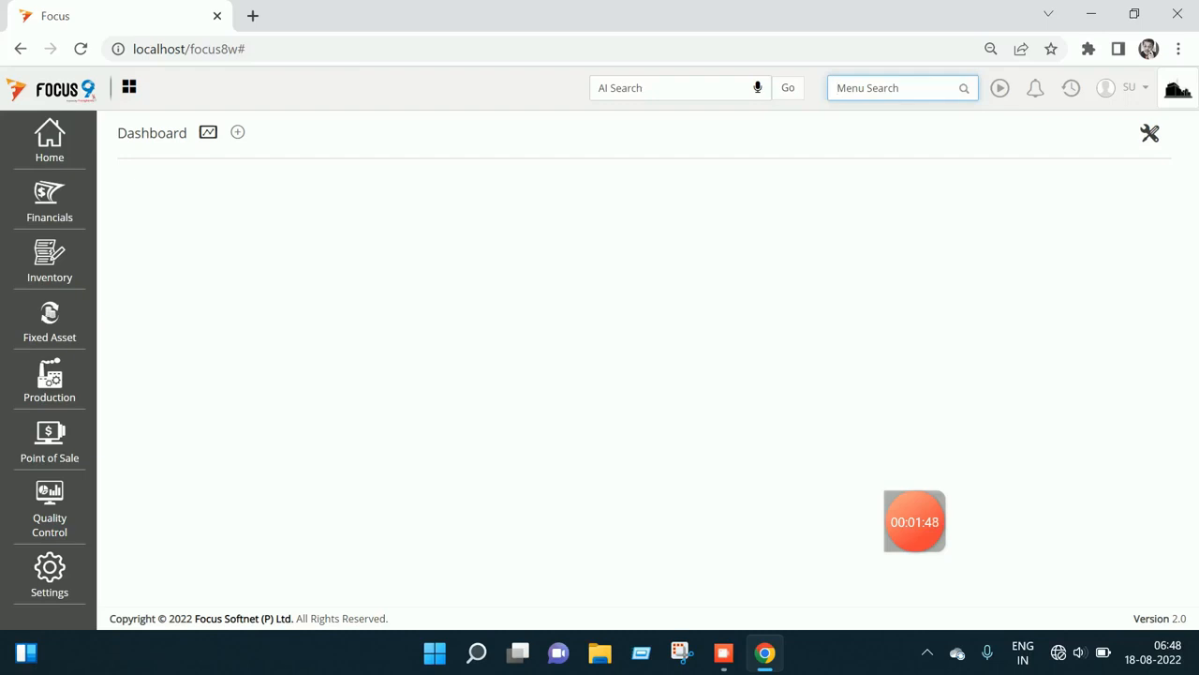
{"action": "type", "text": "local"}
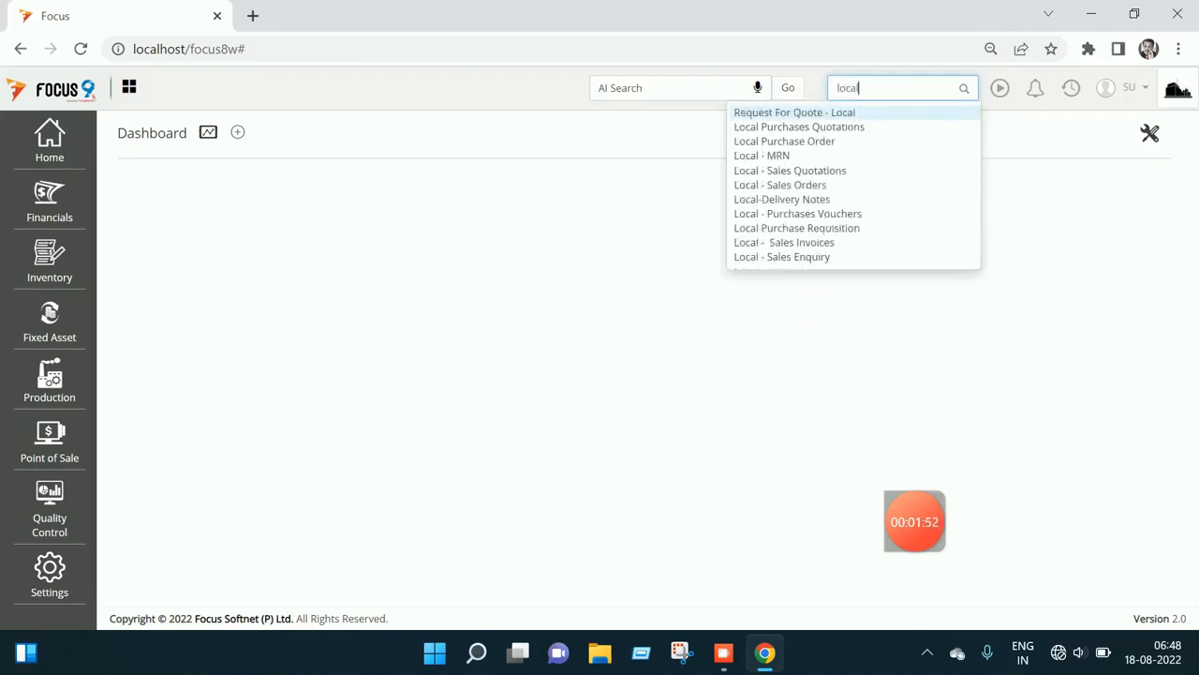
{"action": "key", "text": "Return"}
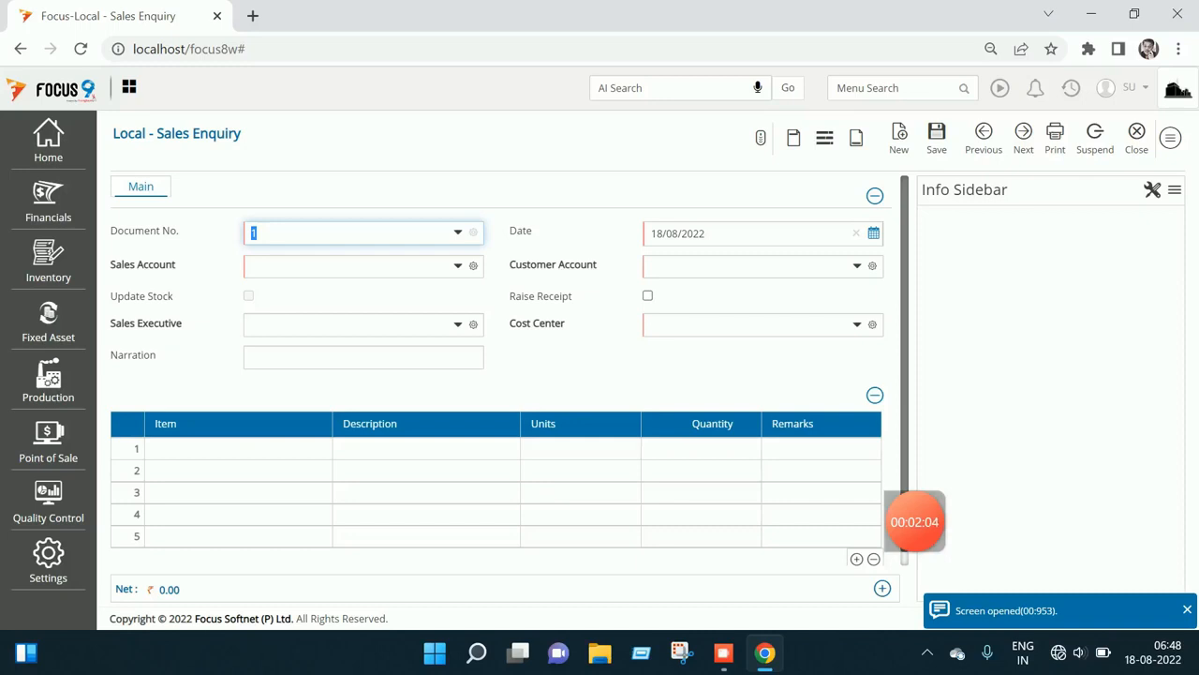
Turn off Update FA in the Local - Sales Enquiry document's miscellaneous posting settings, update the document, and close its settings
{"action": "mouse_move", "coordinate": [227, 590]}
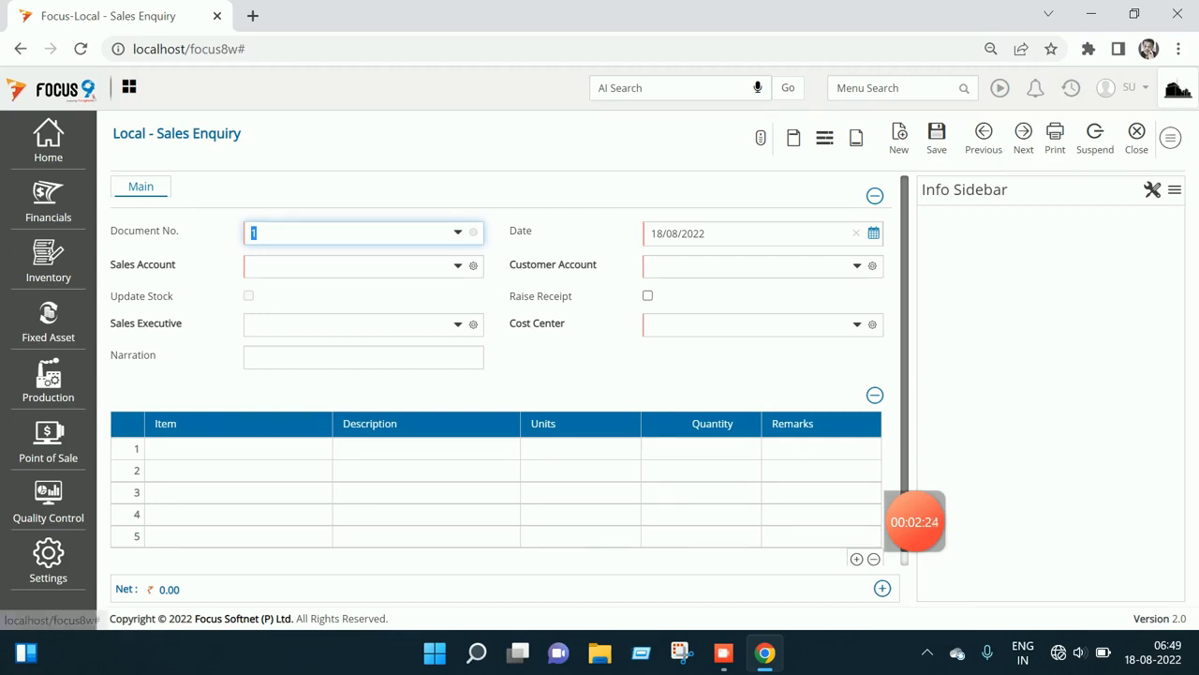
{"action": "left_click", "coordinate": [1171, 138]}
{"action": "left_click", "coordinate": [1094, 408]}
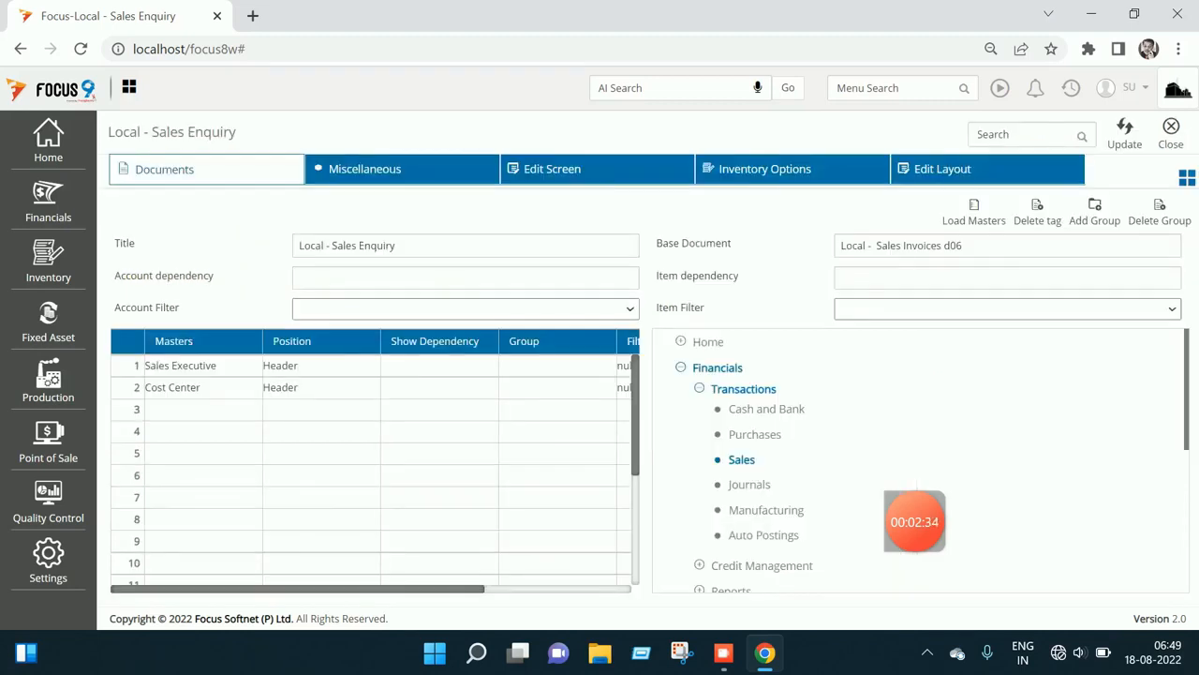
{"action": "left_click", "coordinate": [364, 169]}
{"action": "left_click", "coordinate": [669, 218]}
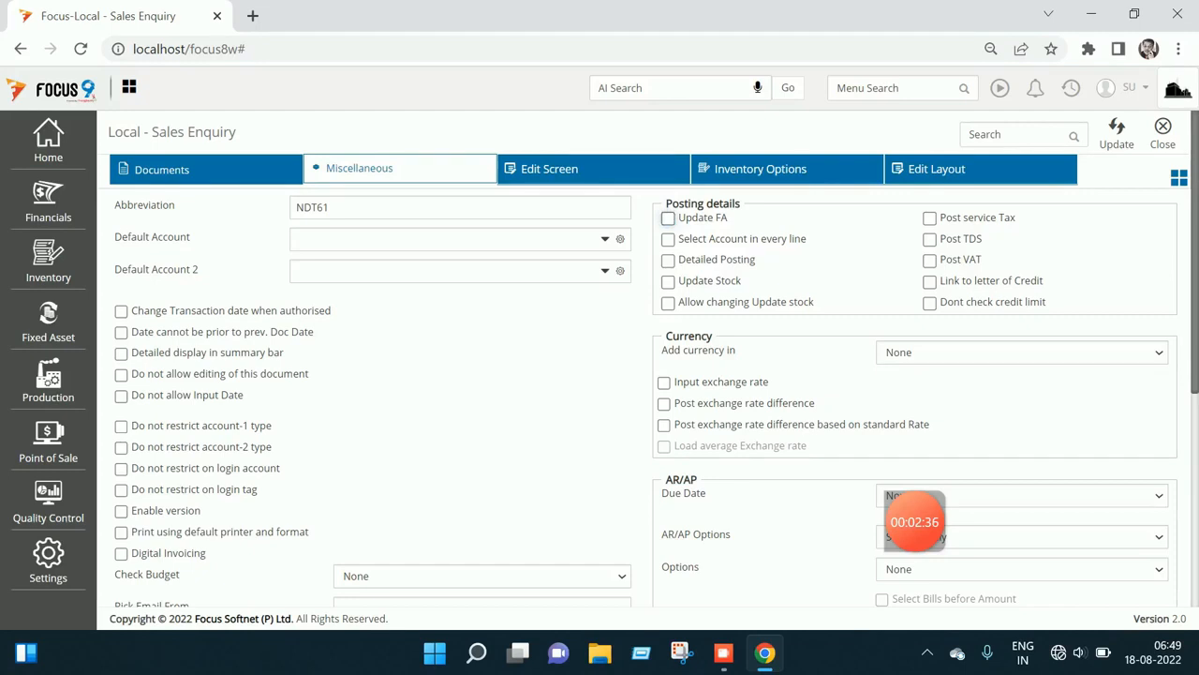
{"action": "left_click", "coordinate": [1117, 133]}
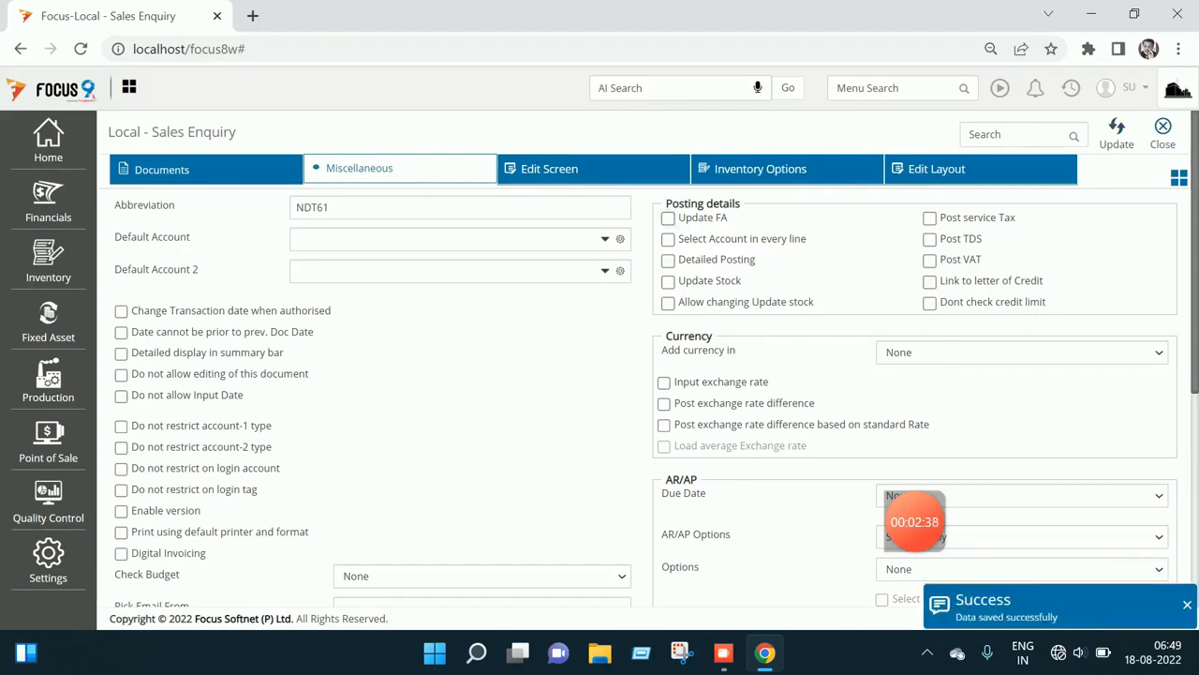
{"action": "left_click", "coordinate": [1163, 133]}
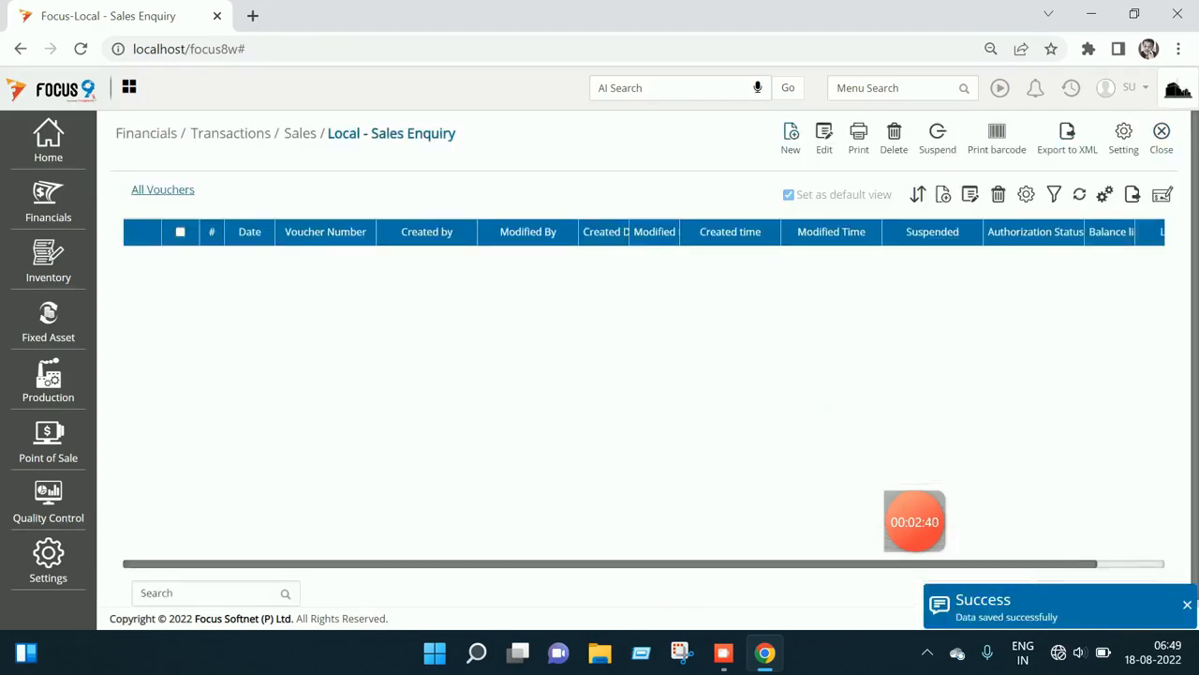
Start a new Local - Sales Enquiry and set its Customer Account to Customer A - Local
{"action": "left_click", "coordinate": [791, 137]}
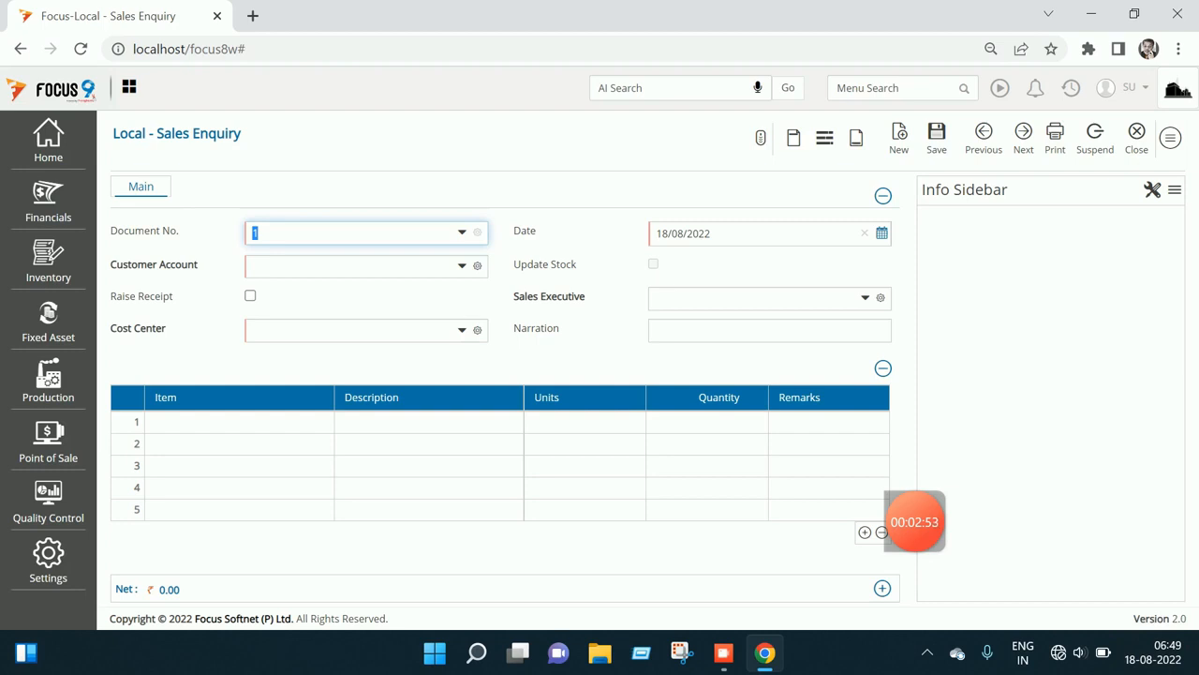
{"action": "left_click", "coordinate": [356, 266]}
{"action": "type", "text": "cus"}
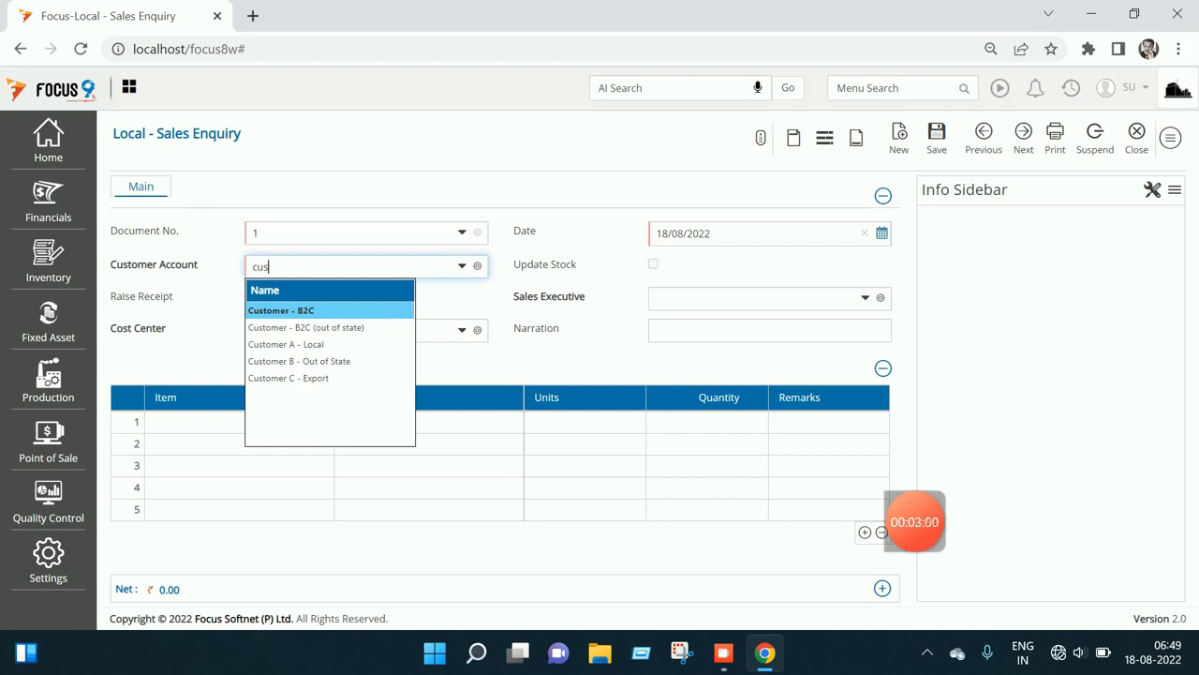
{"action": "left_click", "coordinate": [285, 344]}
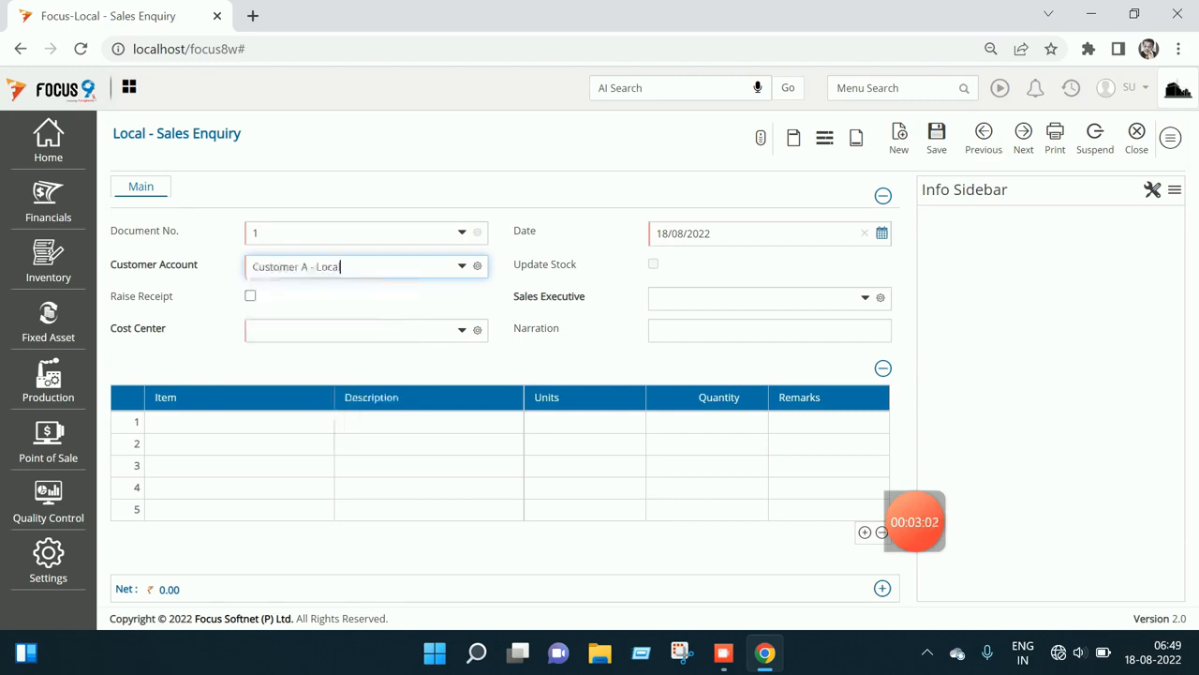
{"action": "key", "text": "Tab"}
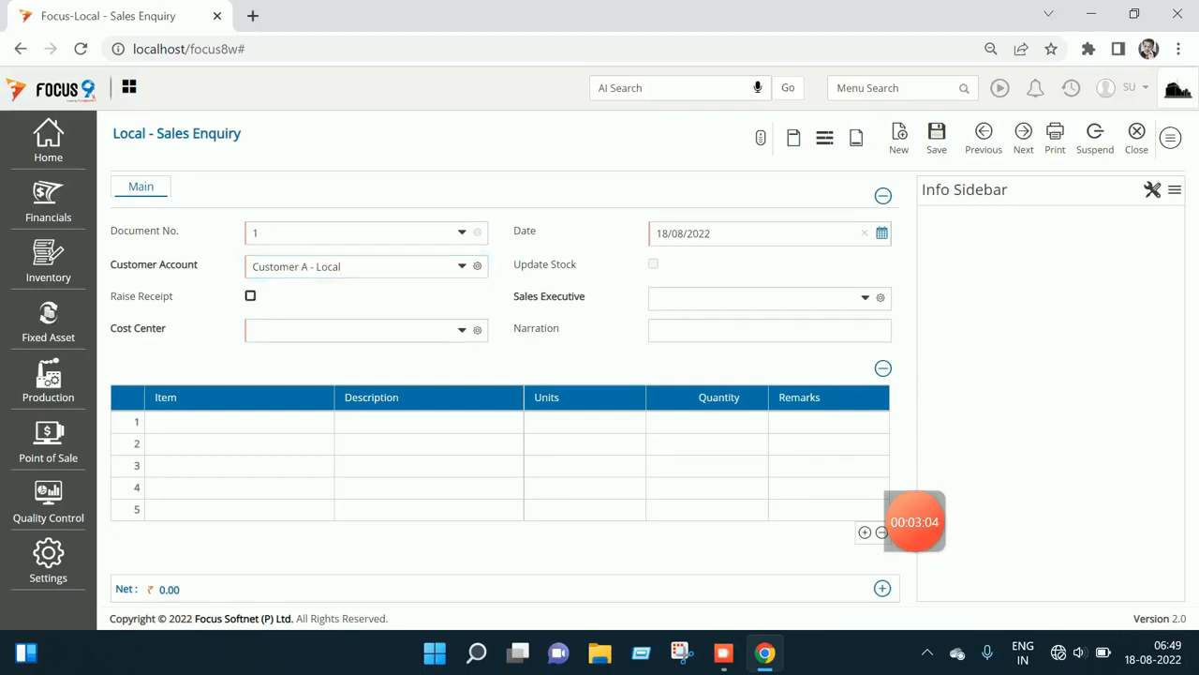
{"action": "key", "text": "Tab"}
Examine the General, Details and GST fields of the new customer account form, then close it without saving, keeping Customer A - Local
{"action": "left_click", "coordinate": [340, 266]}
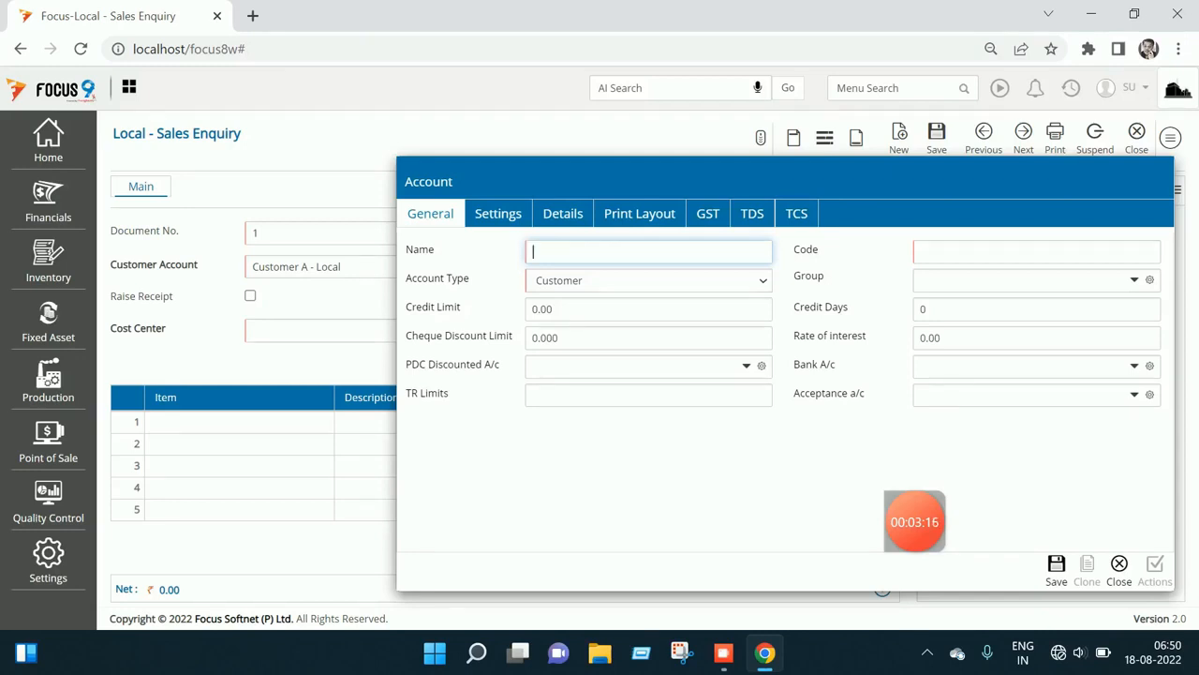
{"action": "left_click", "coordinate": [562, 214]}
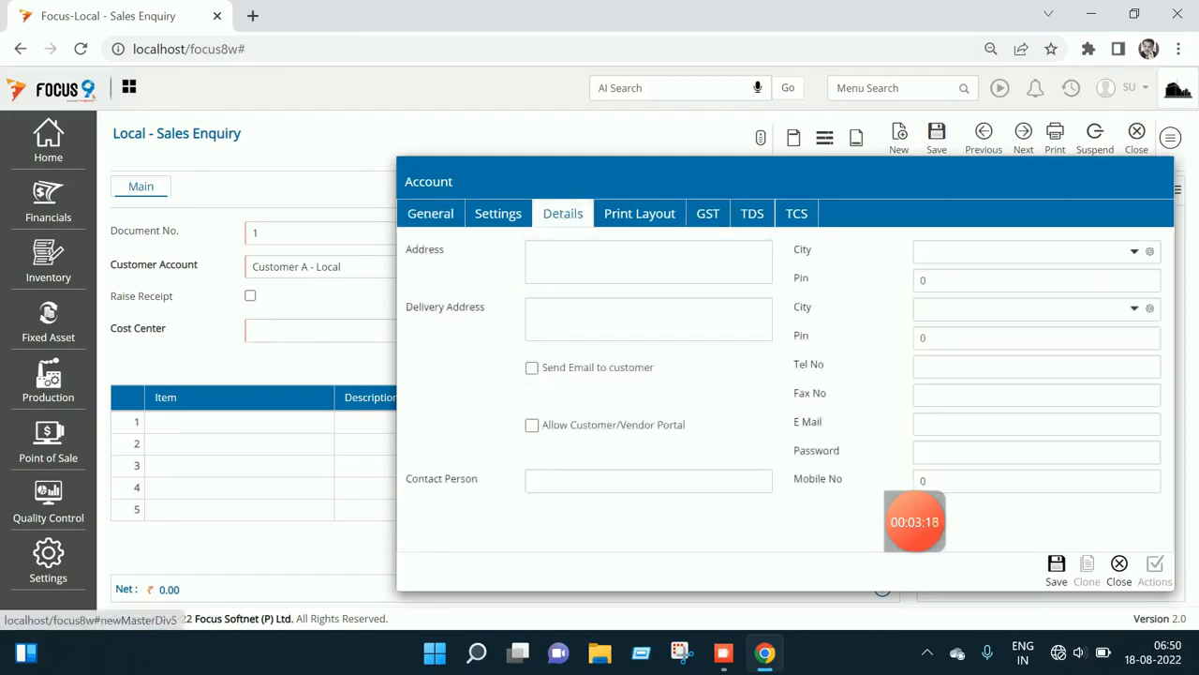
{"action": "left_click", "coordinate": [707, 214]}
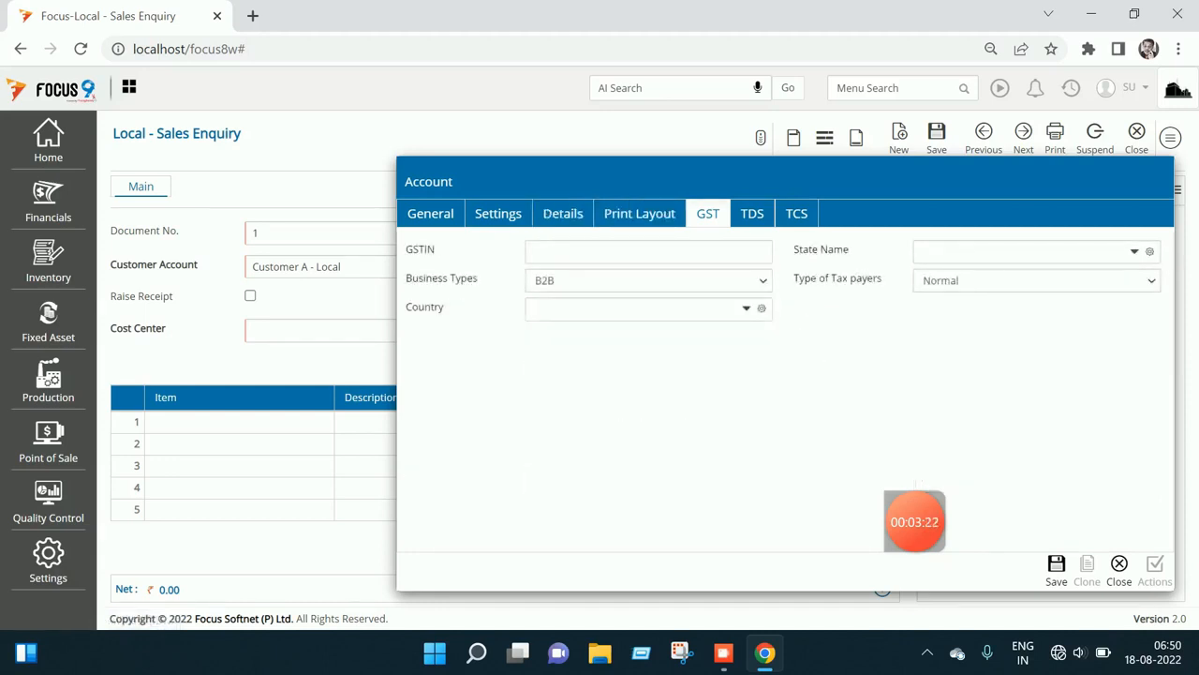
{"action": "left_click", "coordinate": [430, 213]}
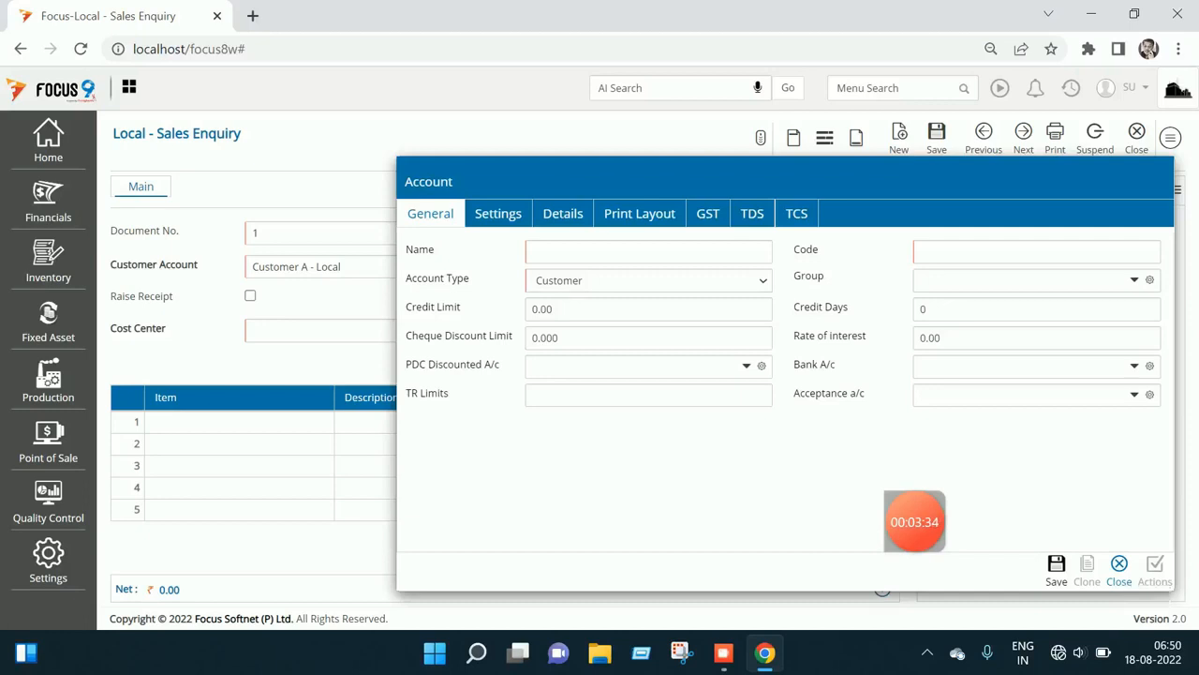
{"action": "left_click", "coordinate": [1120, 568]}
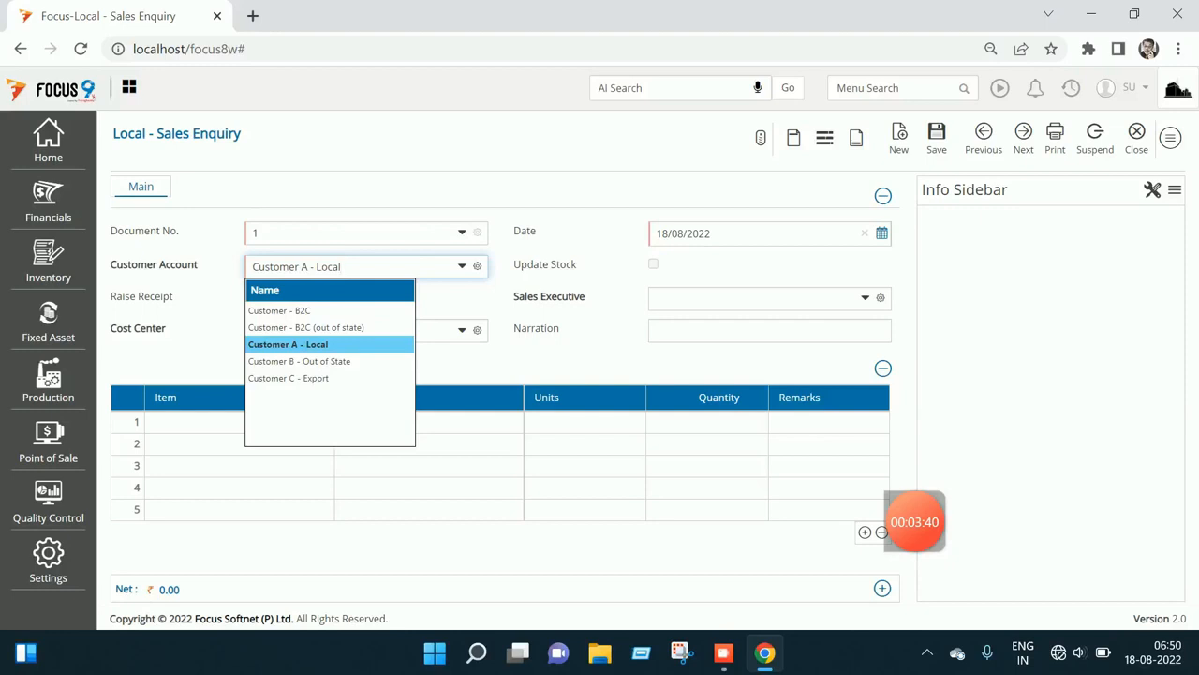
{"action": "key", "text": "Return"}
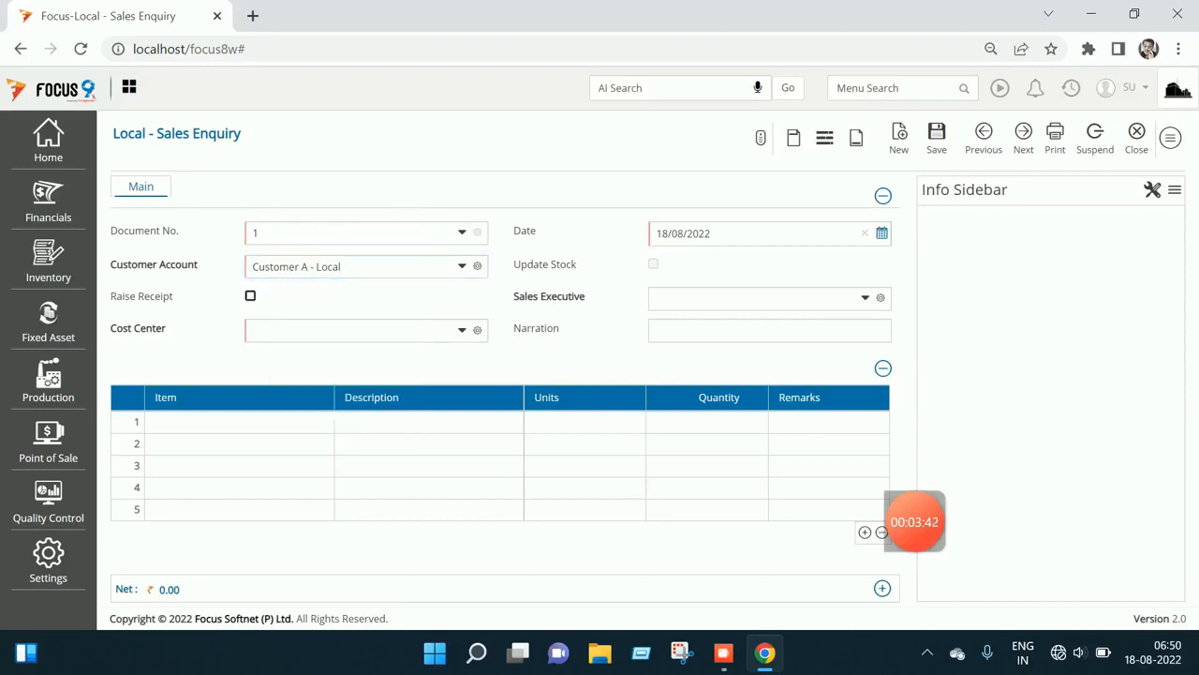
Set the enquiry's Sales Executive to Sales Executive-001 and its Cost Center to Cost Center-1
{"action": "left_click", "coordinate": [759, 297]}
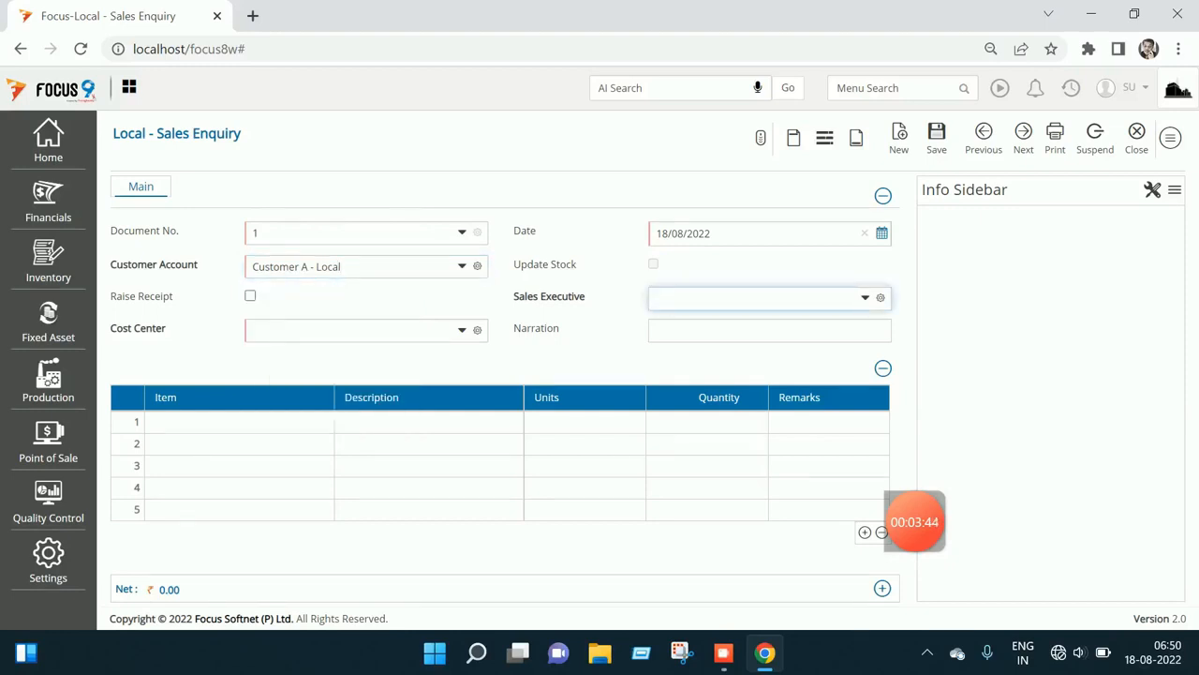
{"action": "key", "text": "Down"}
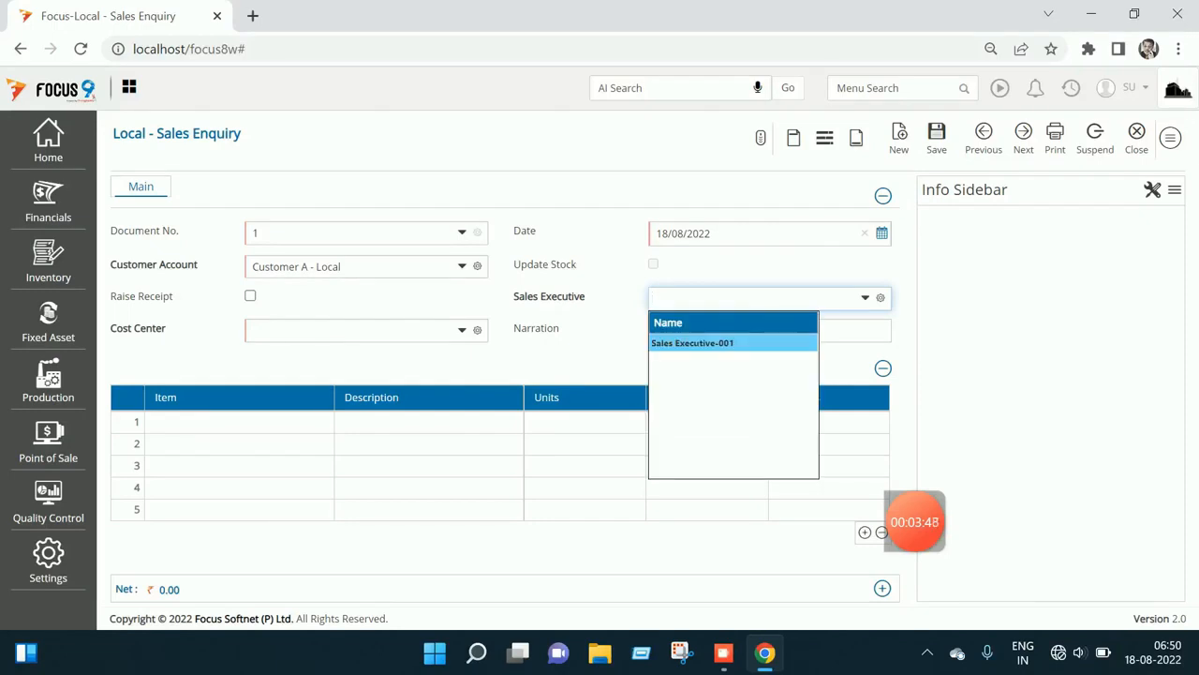
{"action": "key", "text": "Return"}
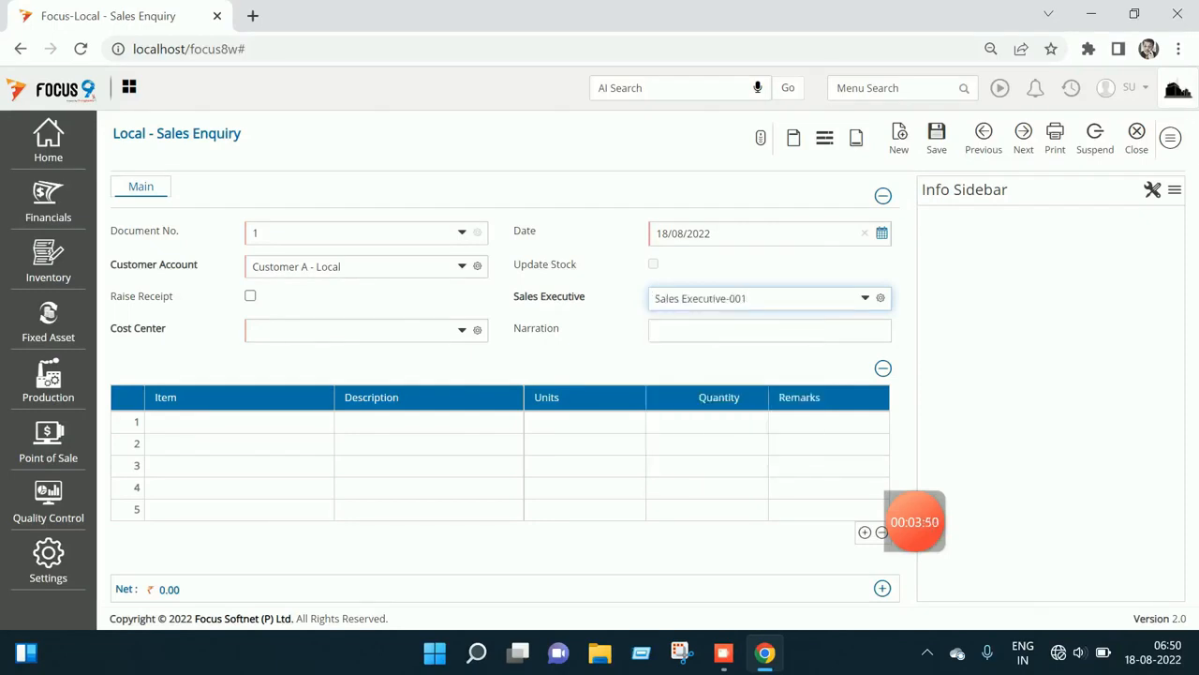
{"action": "key", "text": "Tab"}
{"action": "key", "text": "Down"}
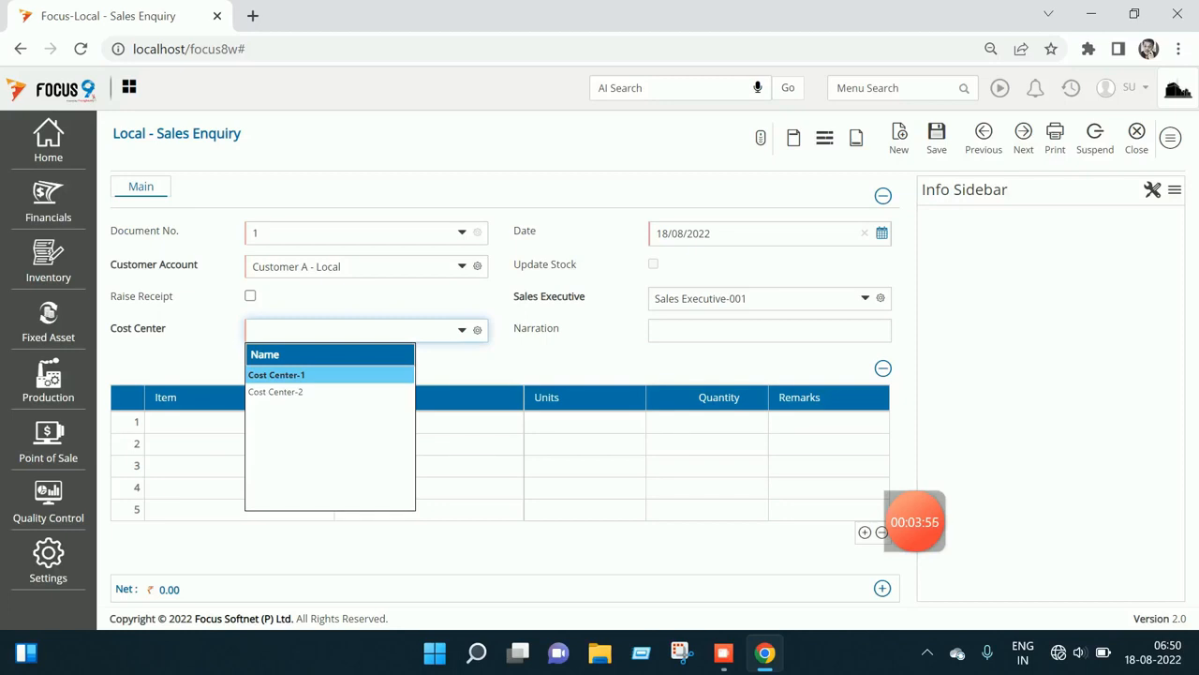
{"action": "key", "text": "Return"}
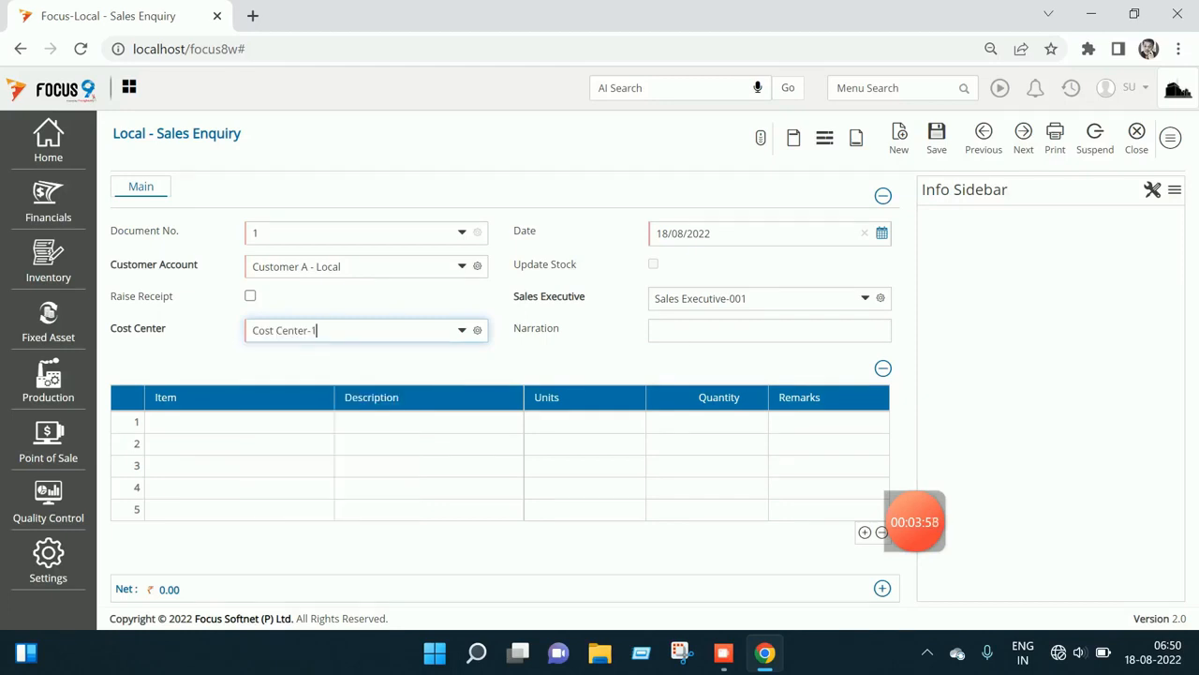
Choose Prod-A as the item in the enquiry's first line
{"action": "left_click", "coordinate": [768, 329]}
{"action": "left_click", "coordinate": [234, 422]}
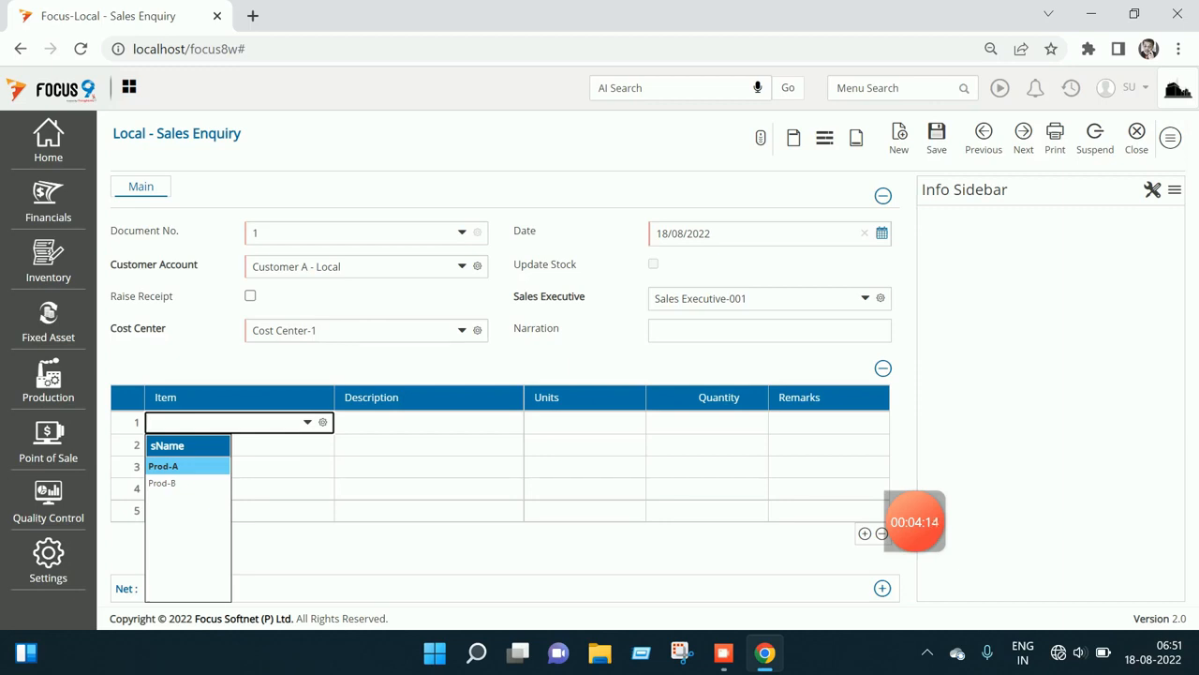
{"action": "key", "text": "Return"}
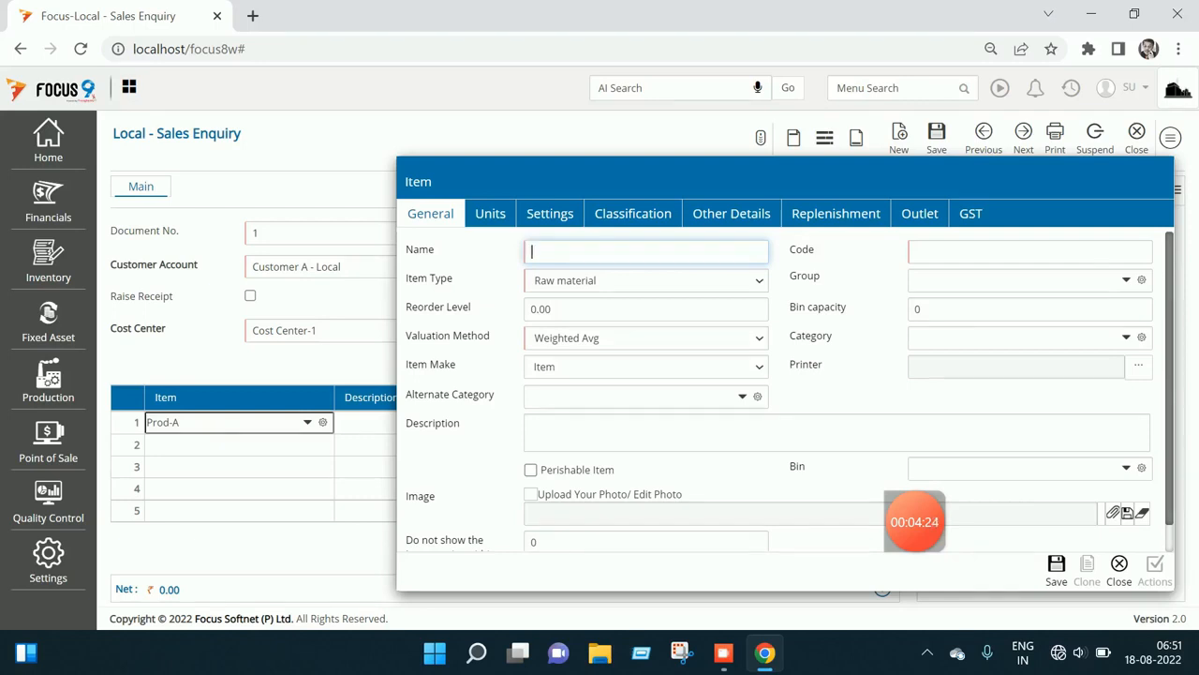
Examine the Units, GST and General fields of the new item form, and close it without saving
{"action": "left_click", "coordinate": [490, 214]}
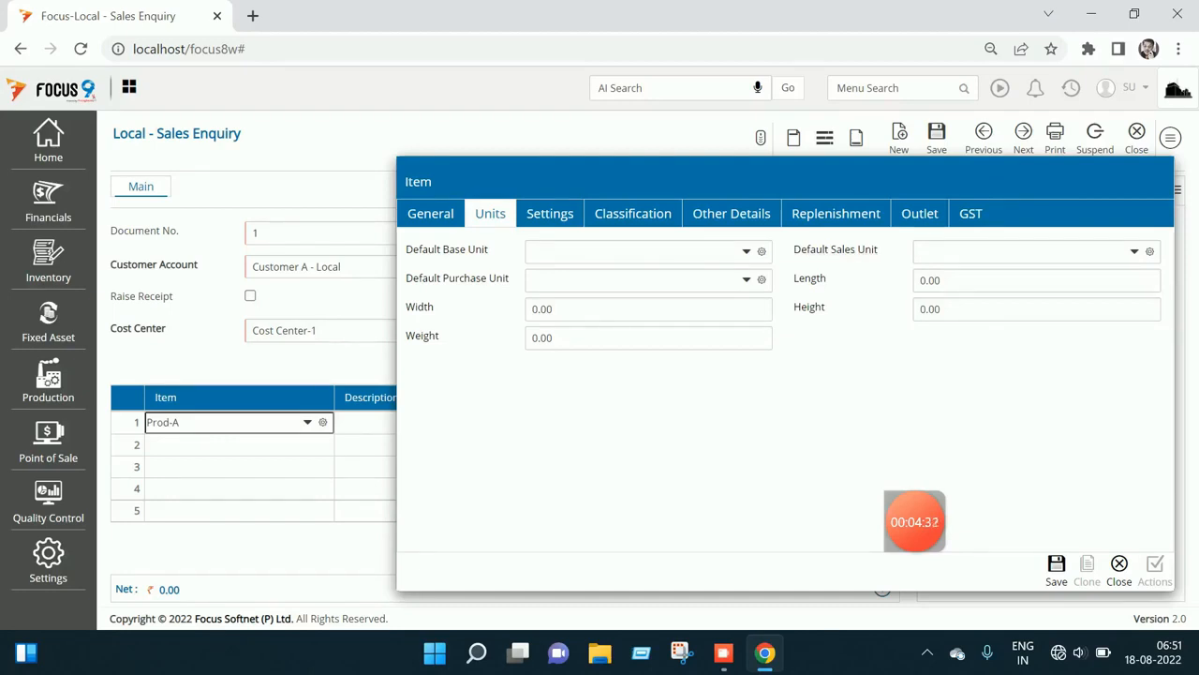
{"action": "left_click", "coordinate": [970, 214]}
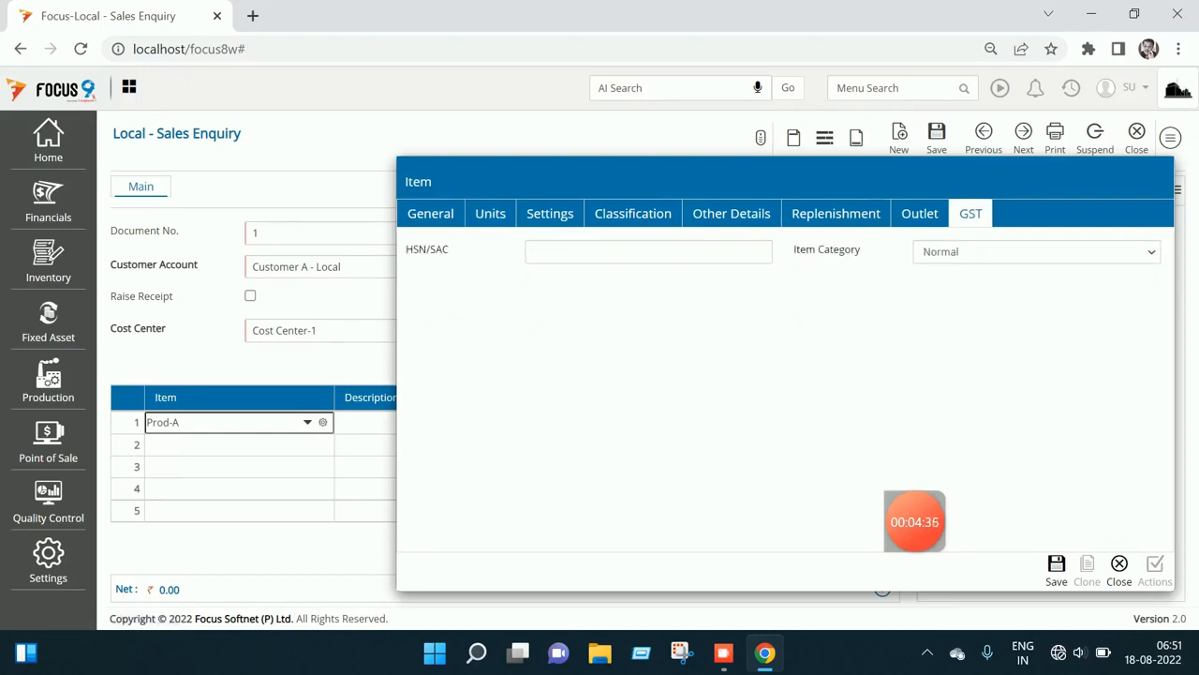
{"action": "left_click", "coordinate": [430, 214]}
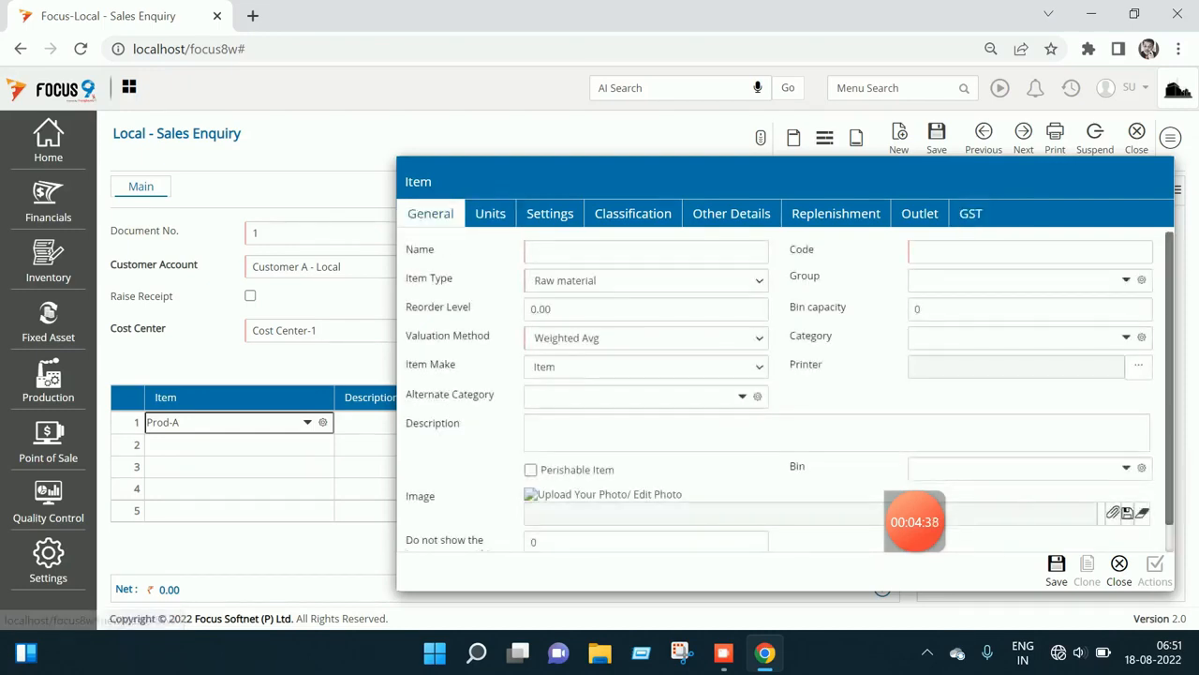
{"action": "left_click", "coordinate": [1119, 567]}
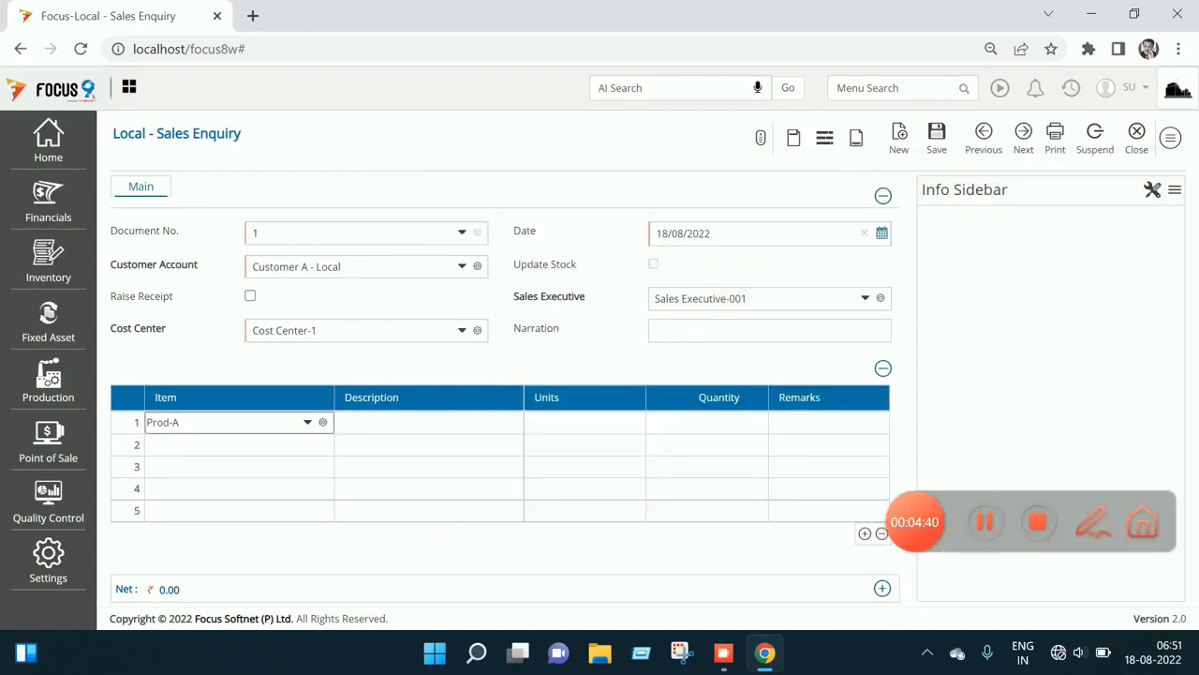
Complete the Prod-A line with its description and a quantity of 10, and save the sales enquiry before leaving the entry form
{"action": "left_click", "coordinate": [428, 422]}
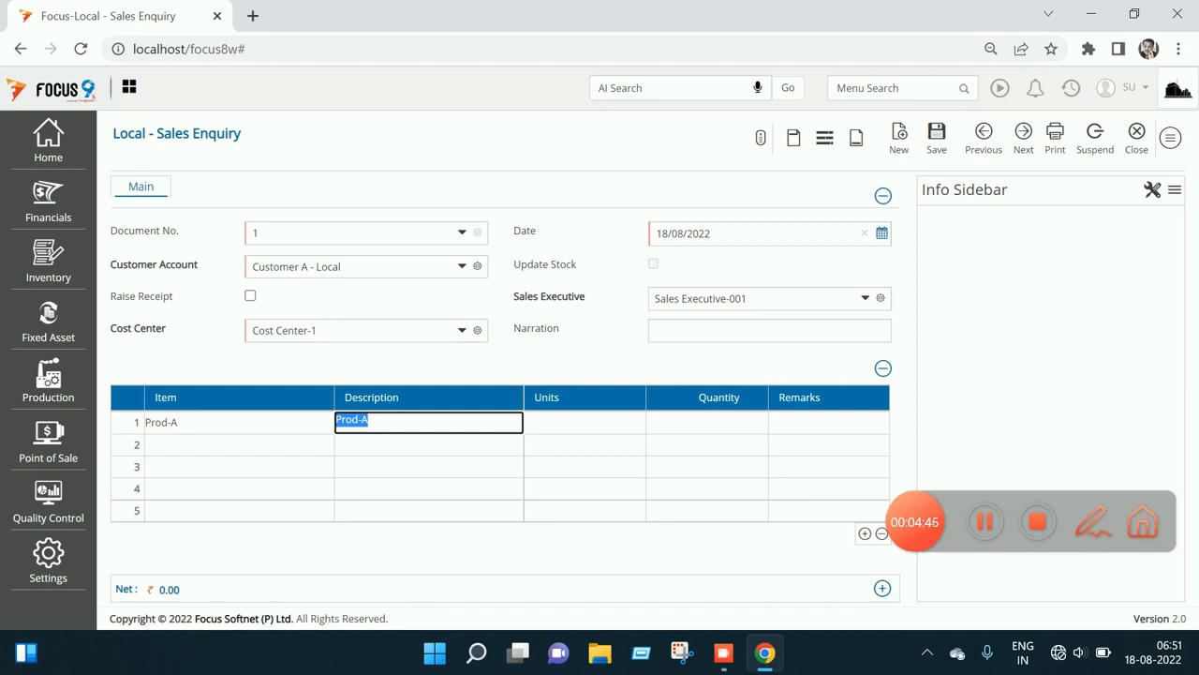
{"action": "left_click_drag", "start_coordinate": [1087, 522], "coordinate": [1064, 663]}
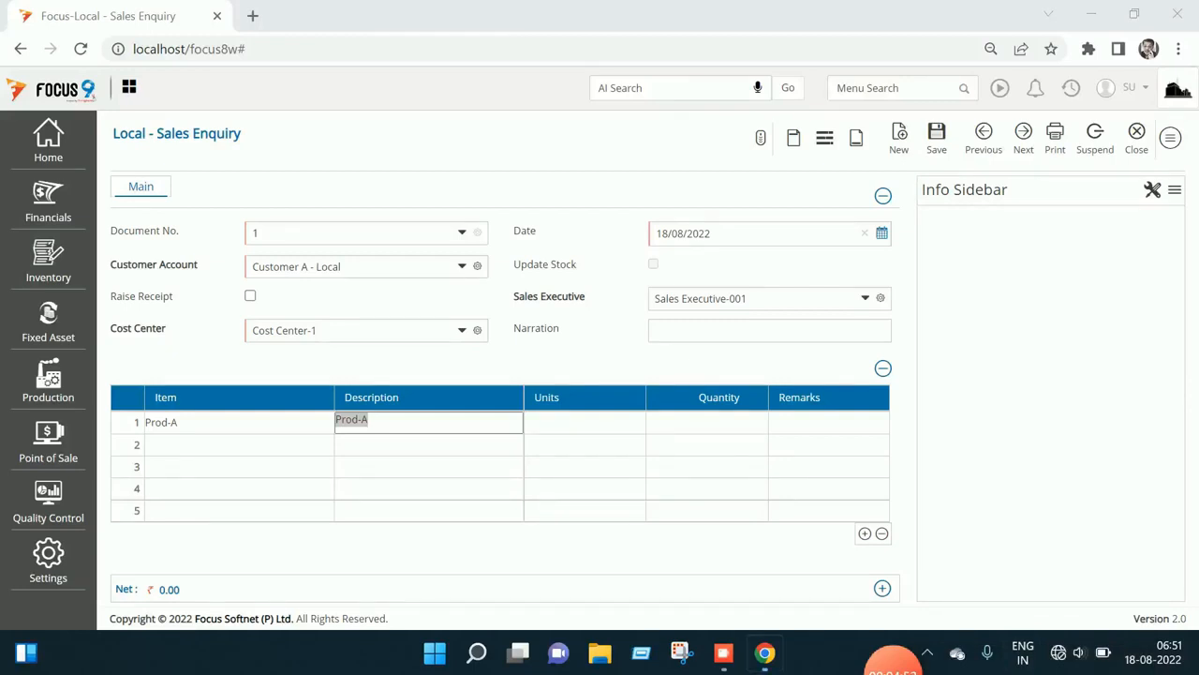
{"action": "left_click", "coordinate": [706, 422]}
{"action": "type", "text": "10"}
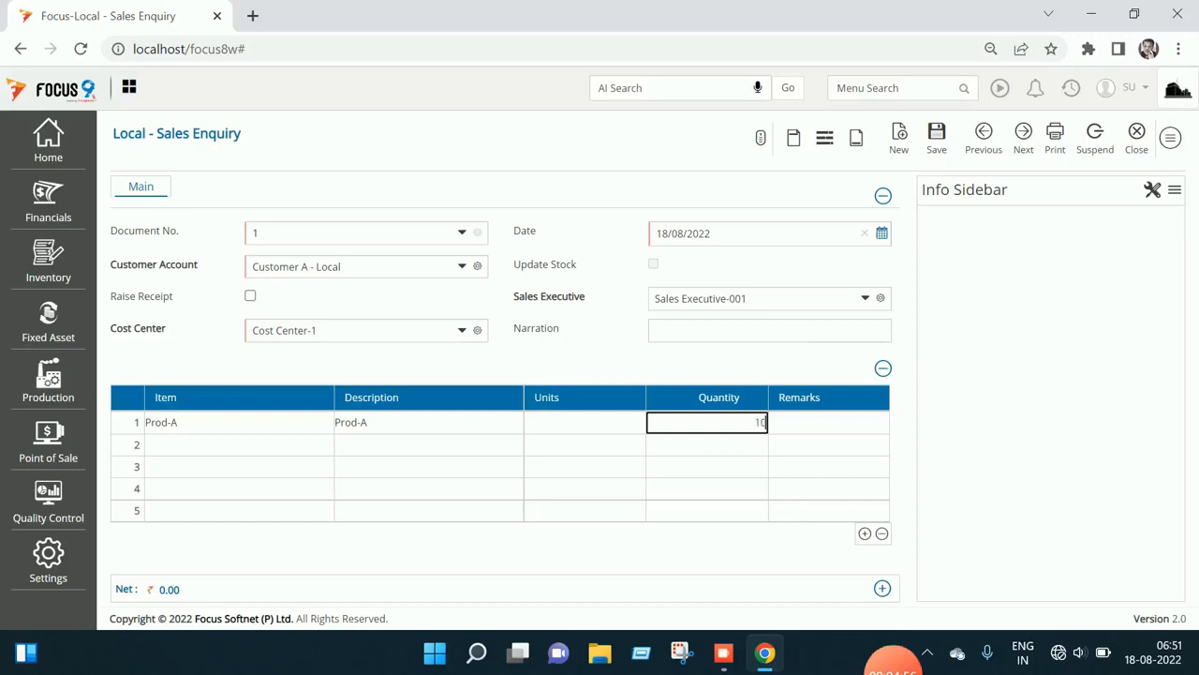
{"action": "key", "text": "Tab"}
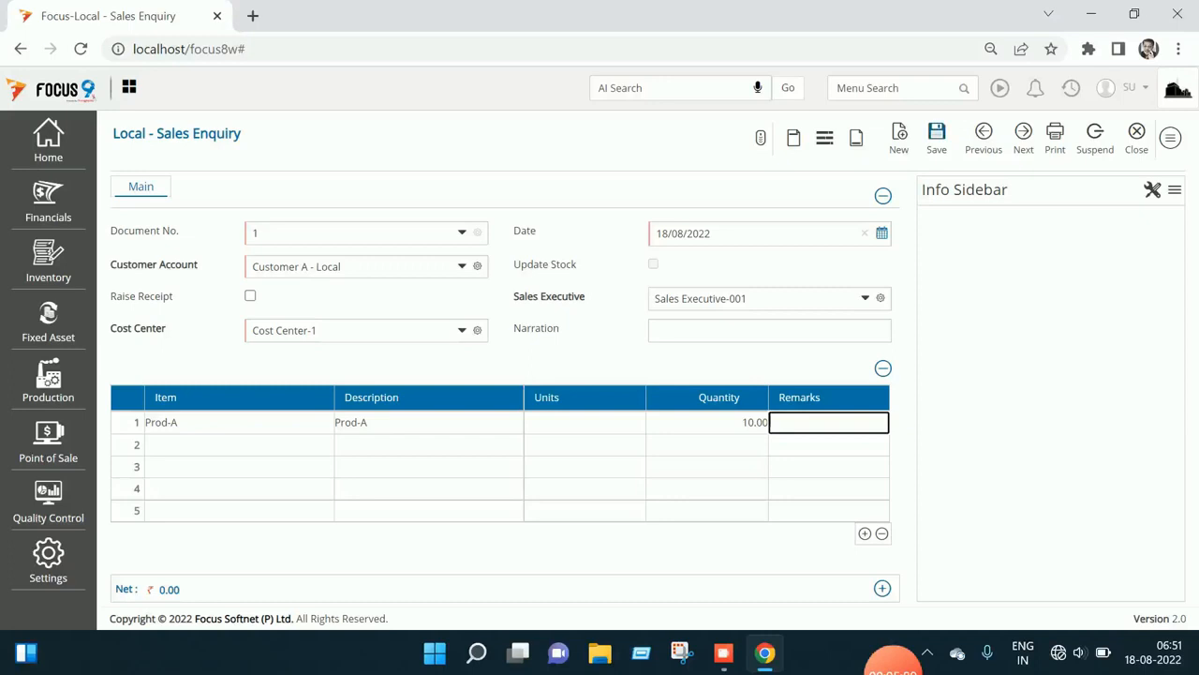
{"action": "key", "text": "ctrl+s"}
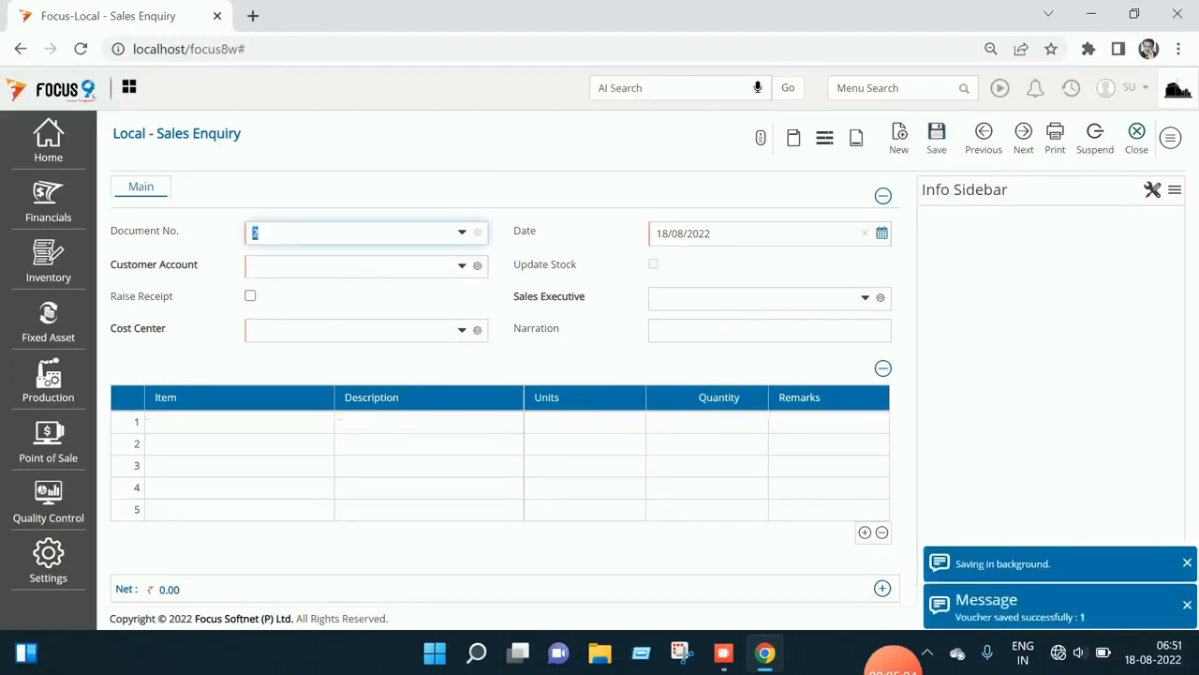
{"action": "key", "text": "Escape"}
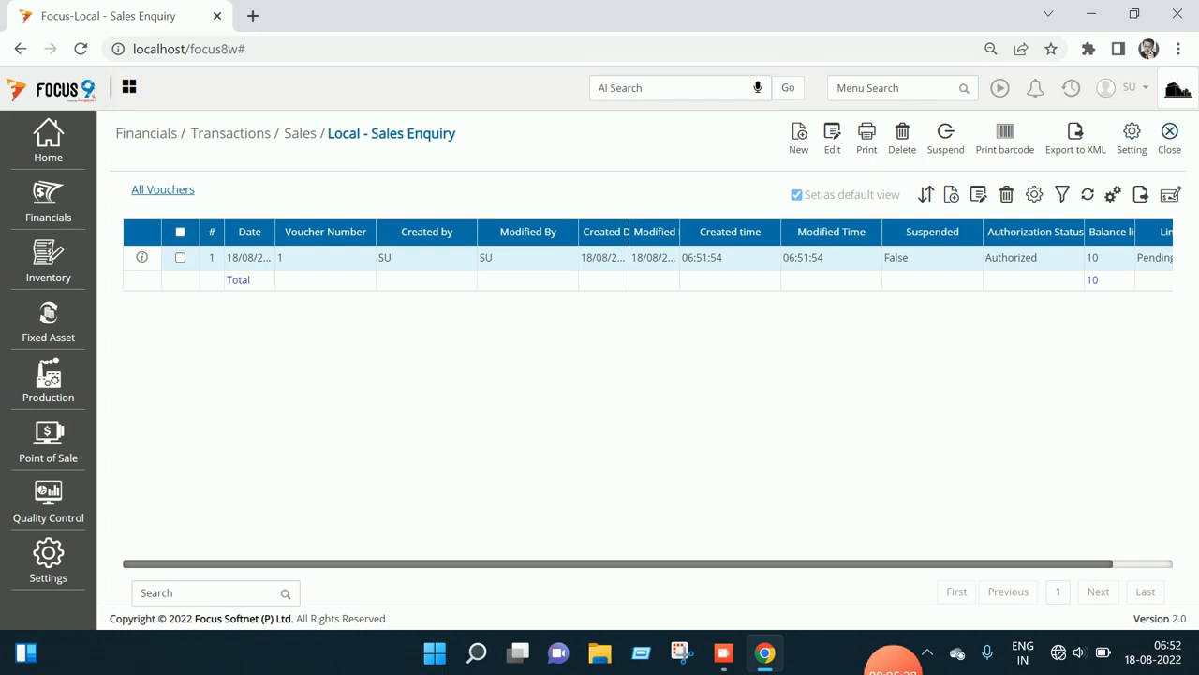
Open Local - Sales Quotations and convert pending Local - Sales Enquiry voucher 1 into a quotation
{"action": "left_click", "coordinate": [840, 87]}
{"action": "type", "text": "sales q"}
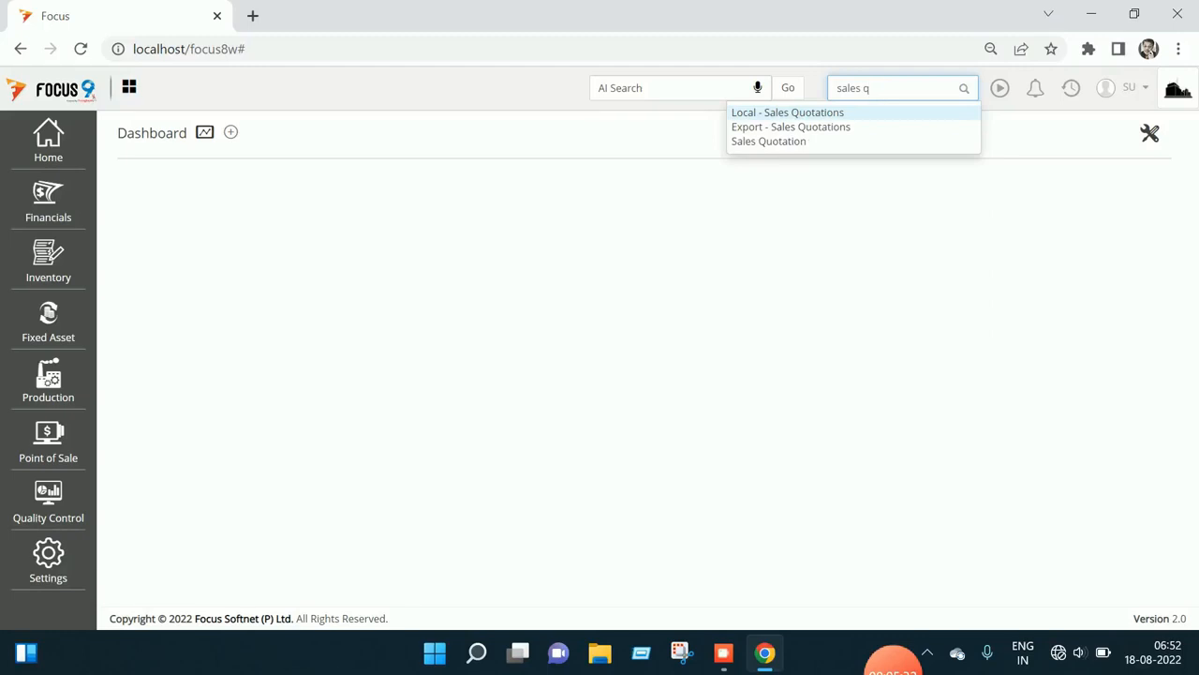
{"action": "key", "text": "Return"}
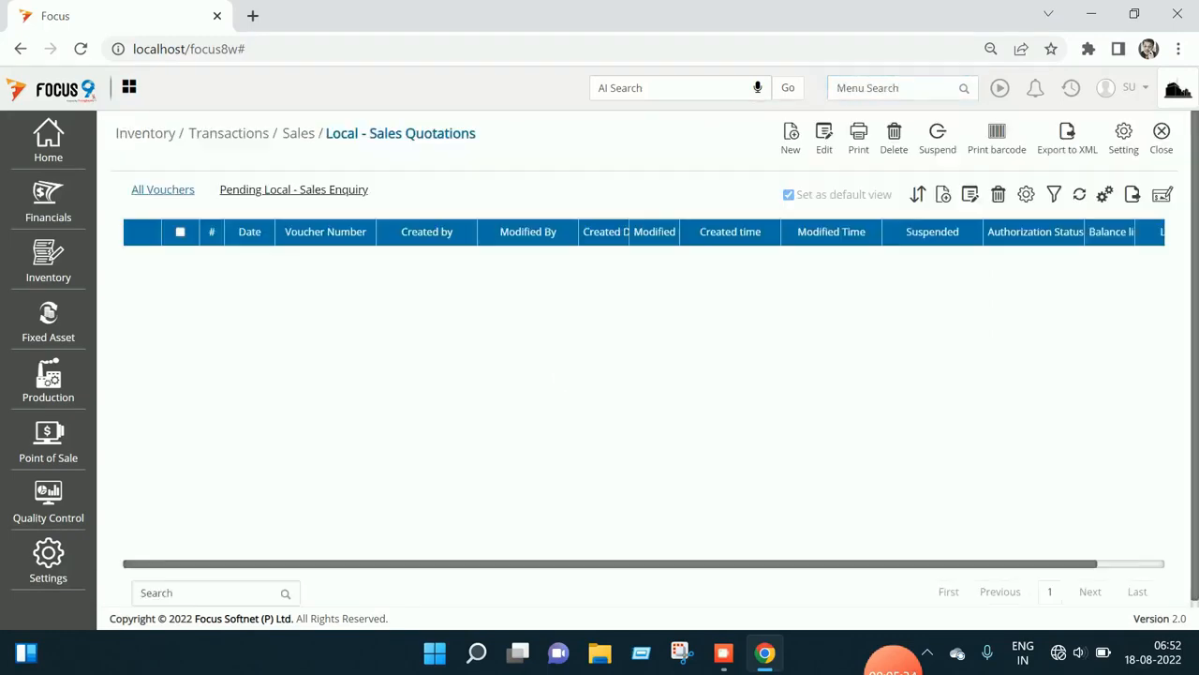
{"action": "left_click", "coordinate": [293, 189]}
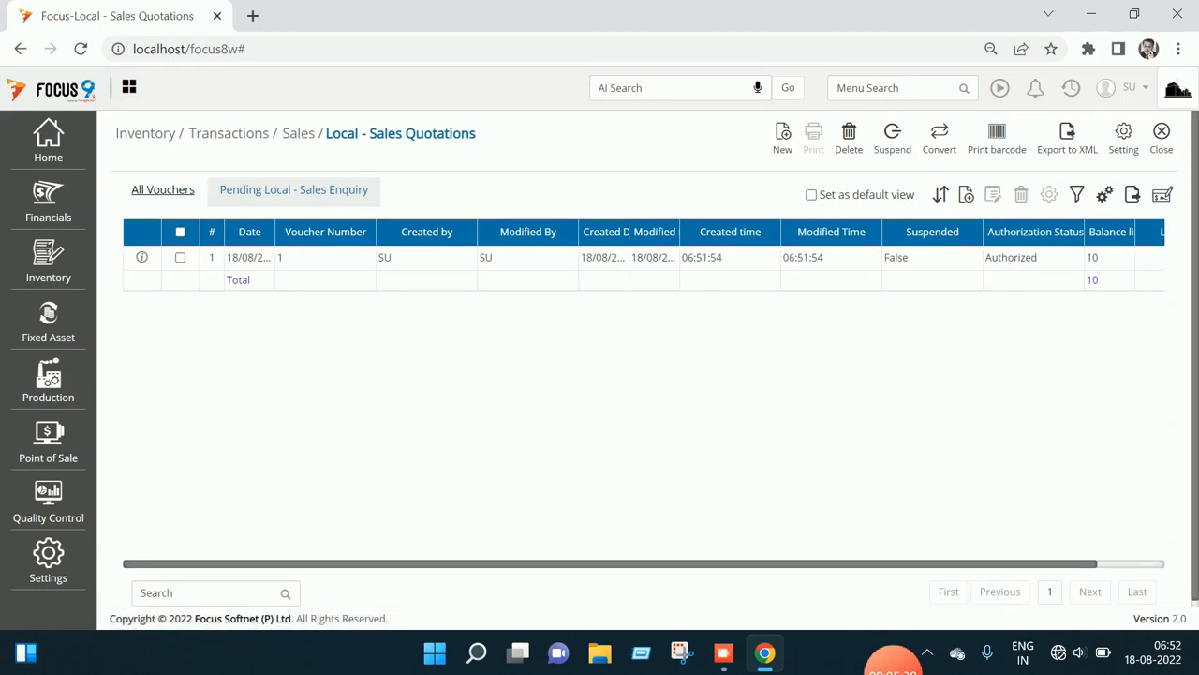
{"action": "left_click", "coordinate": [179, 257]}
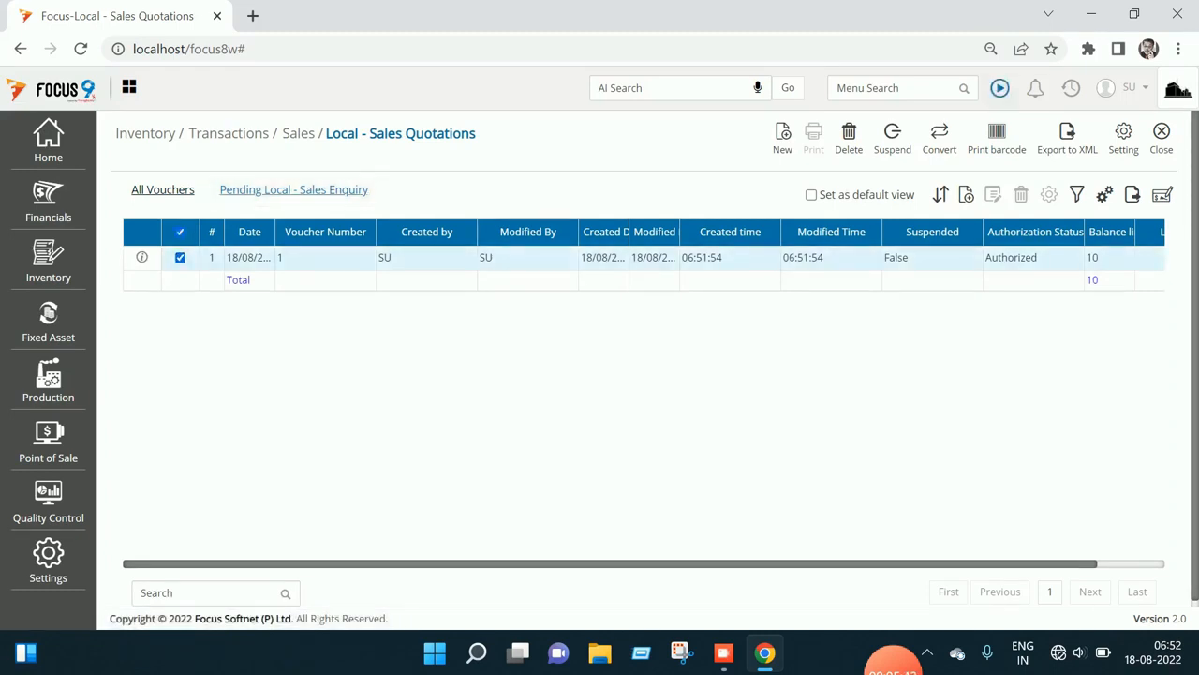
{"action": "left_click", "coordinate": [940, 137]}
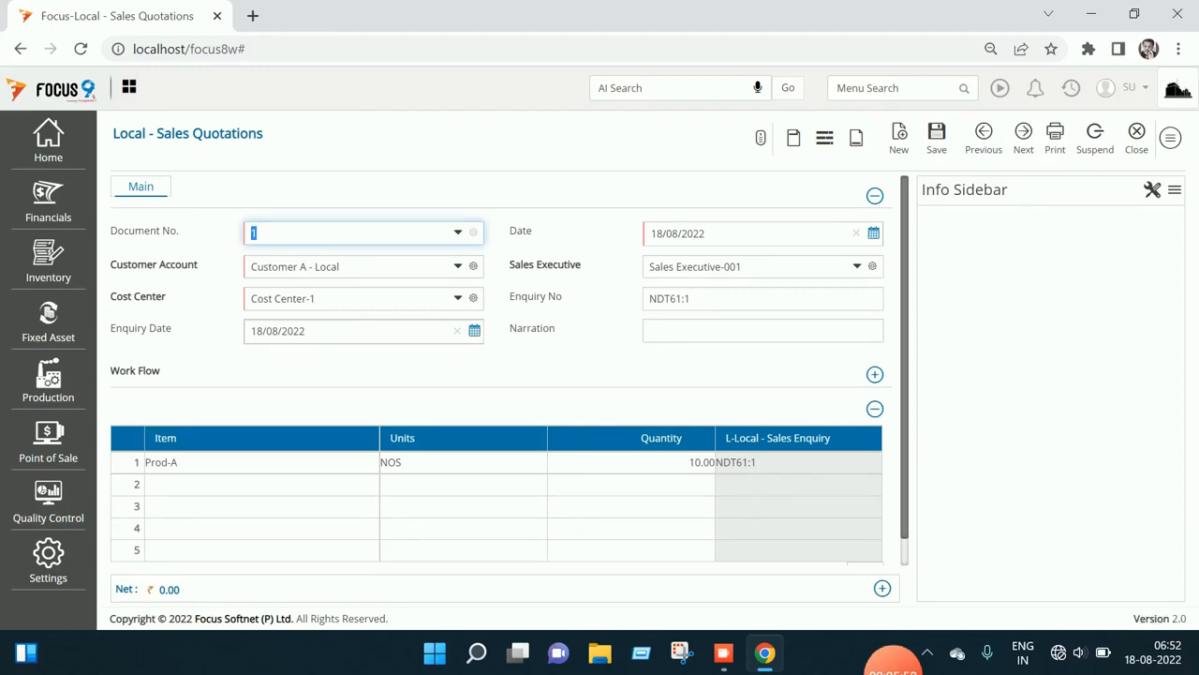
Save the quotation converted from the enquiry with its Narration left blank, and close the quotation entry form
{"action": "left_click", "coordinate": [762, 330]}
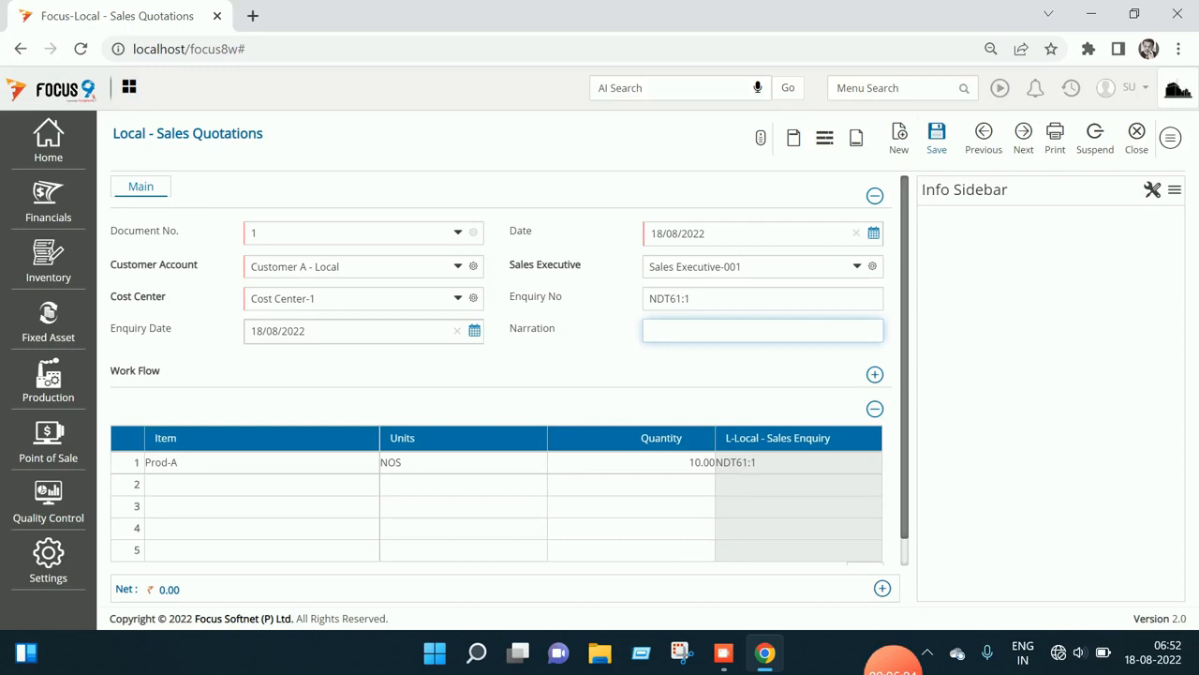
{"action": "key", "text": "Tab"}
{"action": "left_click", "coordinate": [936, 138]}
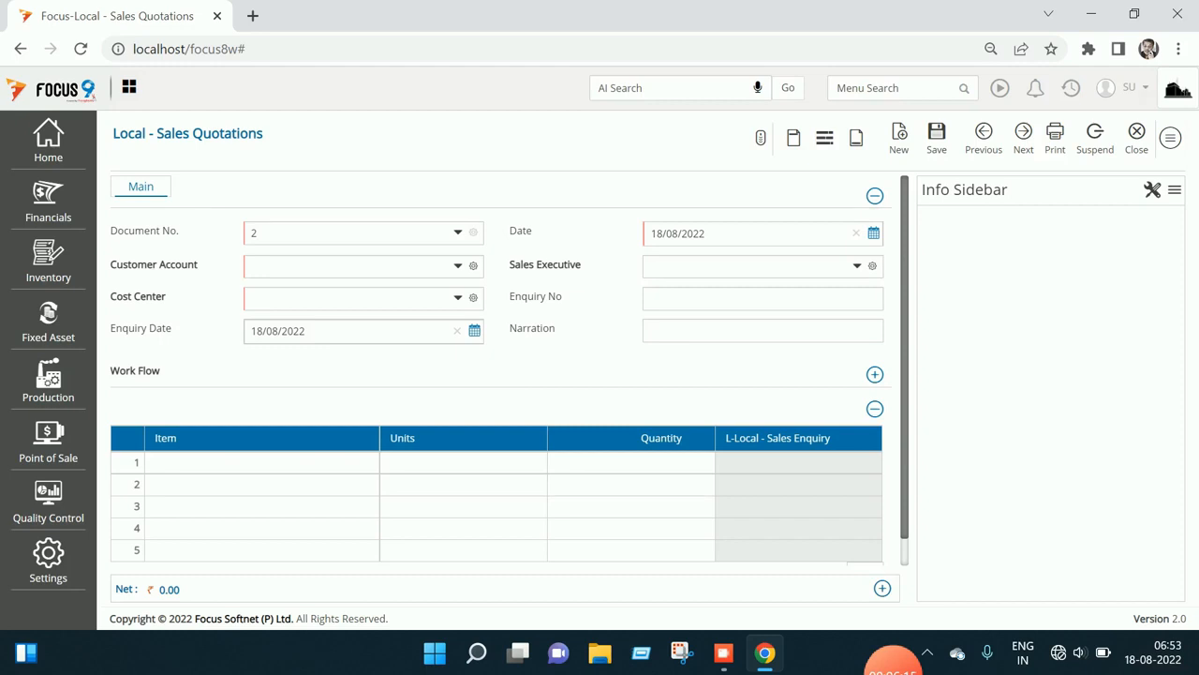
{"action": "left_click", "coordinate": [1137, 133]}
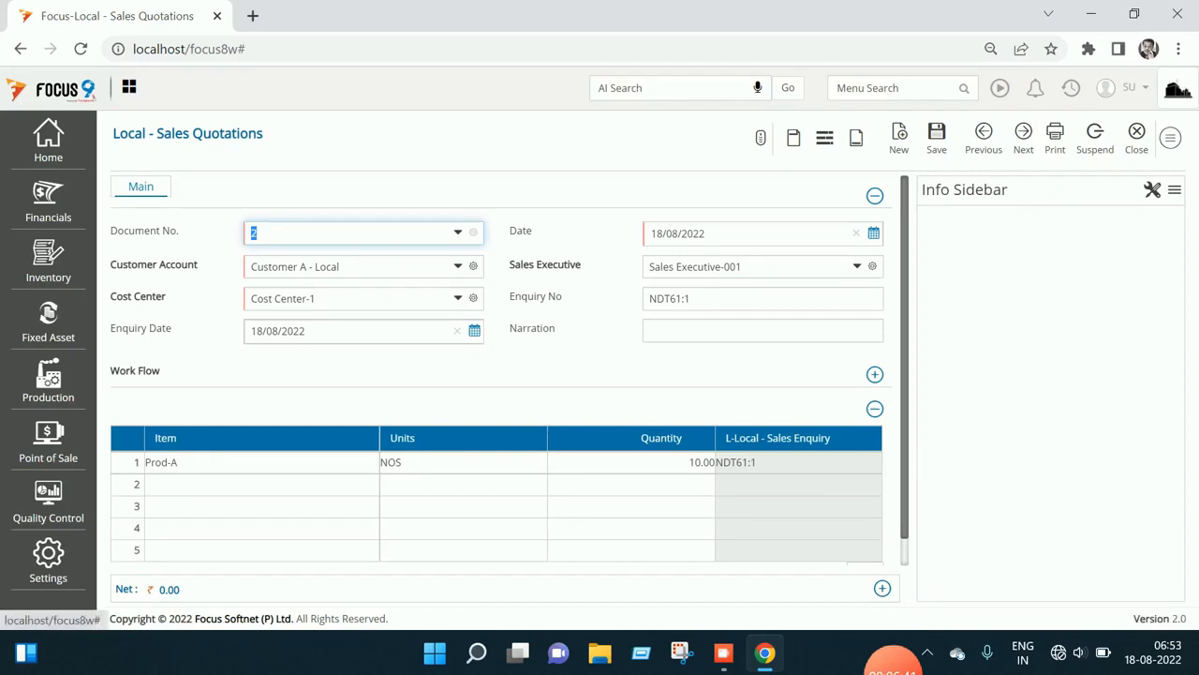
Discard the unsaved quotation, turn off Hide rate and gross in the Local - Sales Quotations inventory settings, and update the document settings
{"action": "left_click", "coordinate": [1171, 137]}
{"action": "left_click", "coordinate": [1095, 408]}
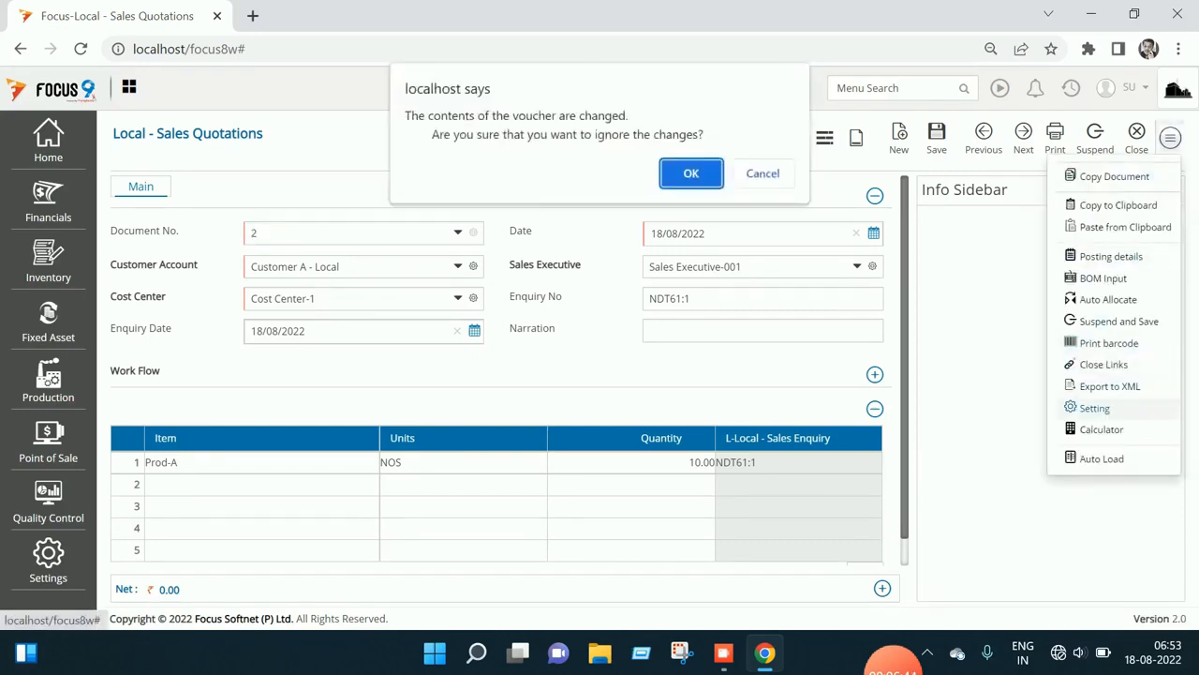
{"action": "key", "text": "Return"}
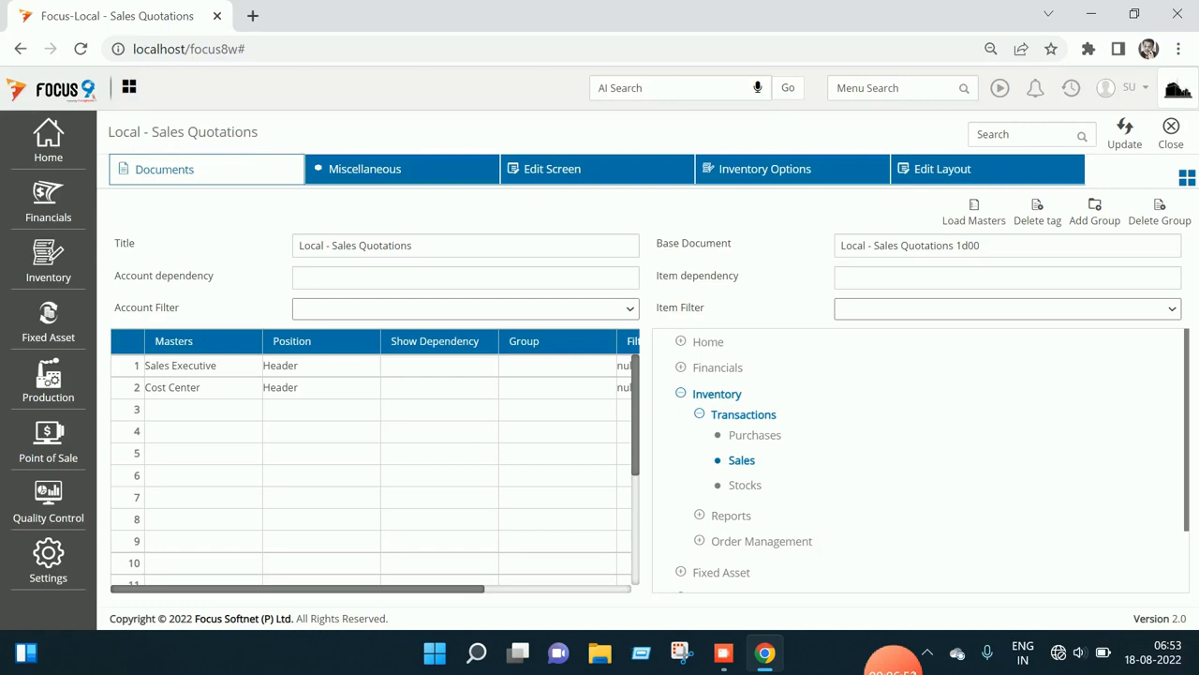
{"action": "left_click", "coordinate": [764, 168]}
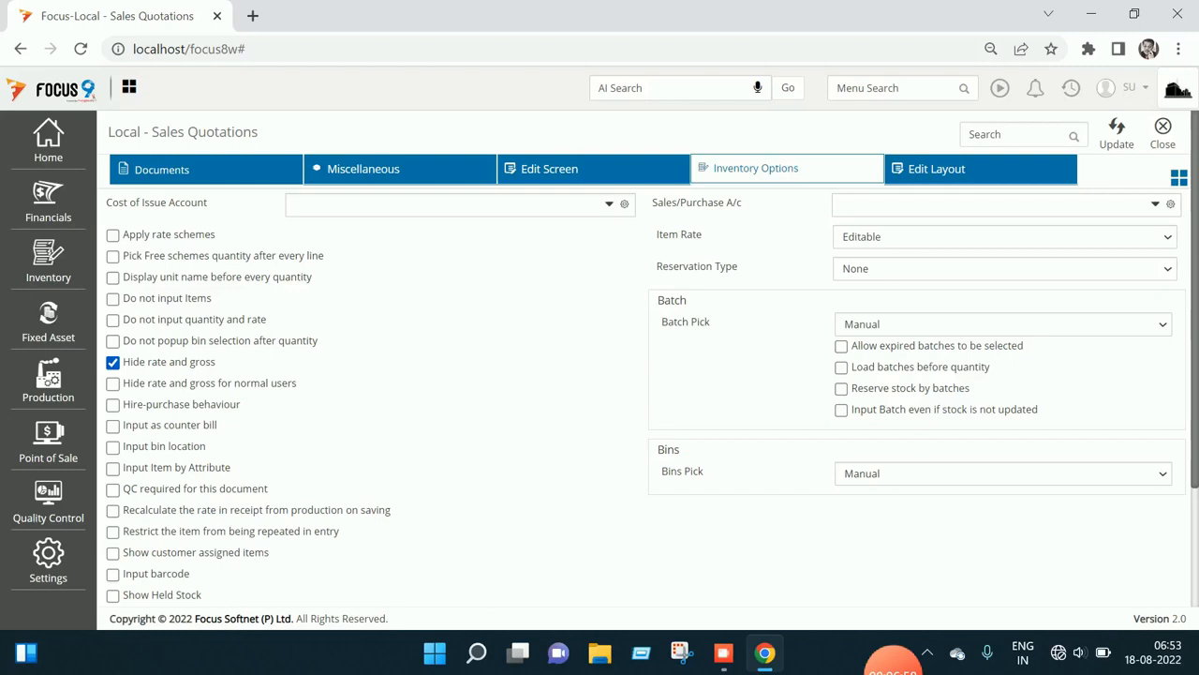
{"action": "key", "text": "space"}
{"action": "scroll", "coordinate": [375, 375], "scroll_direction": "down", "scroll_amount": 1}
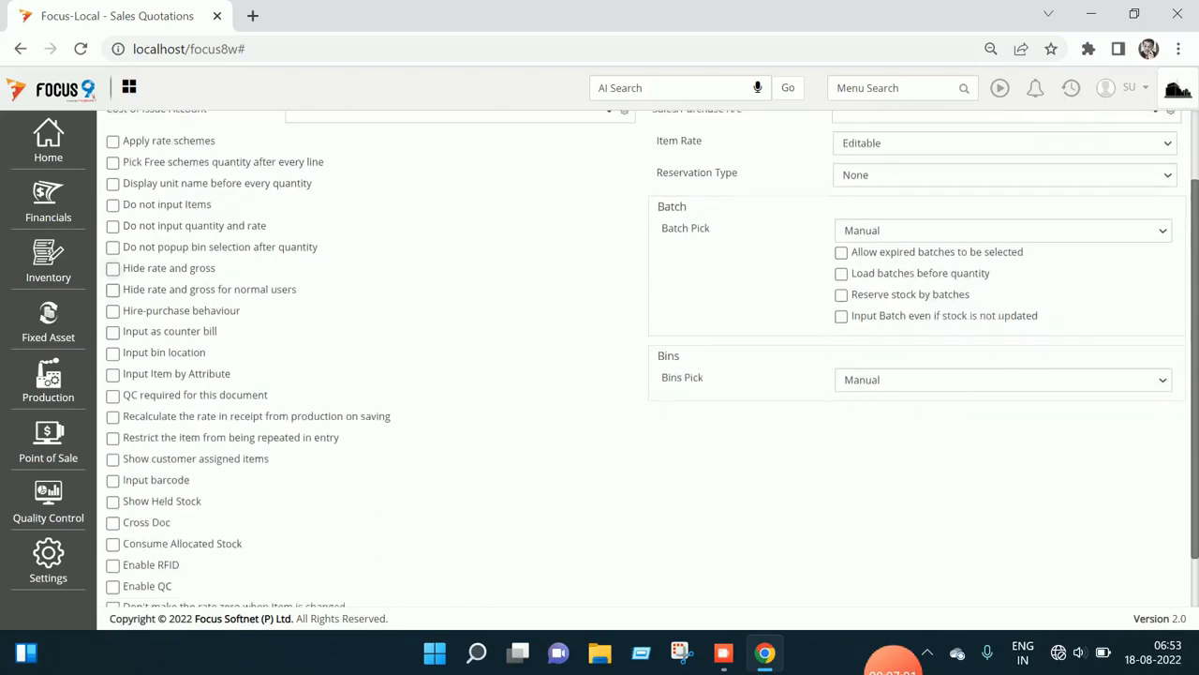
{"action": "scroll", "coordinate": [375, 374], "scroll_direction": "up", "scroll_amount": 1}
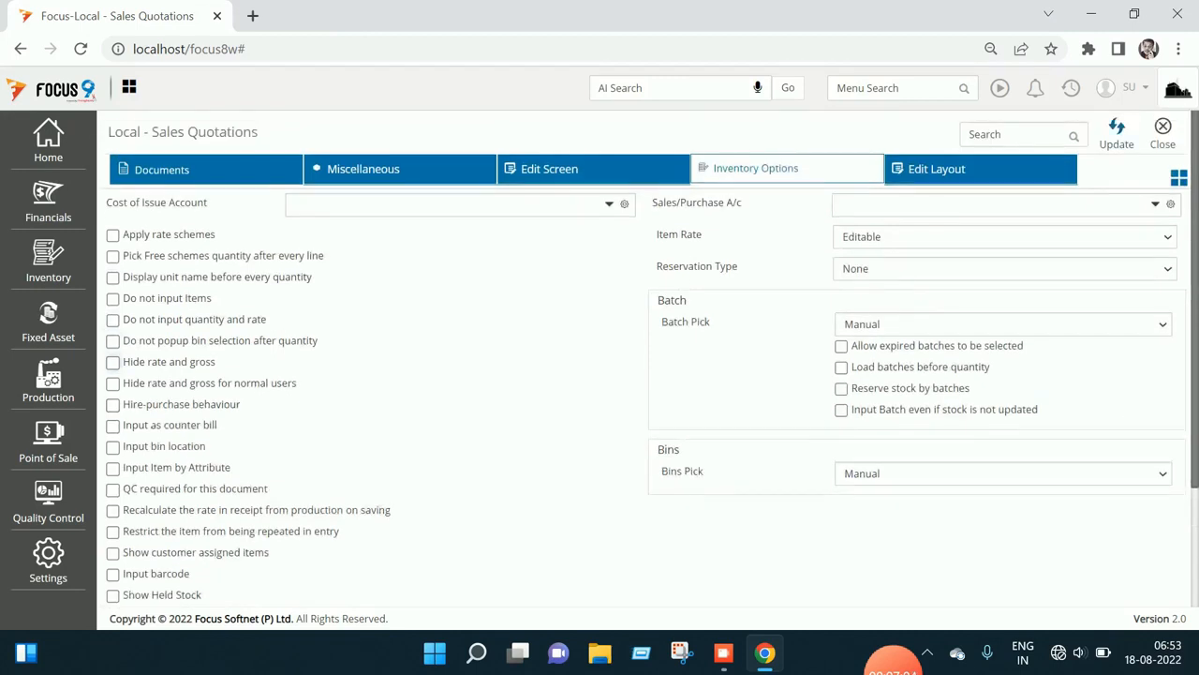
{"action": "key", "text": "ctrl+s"}
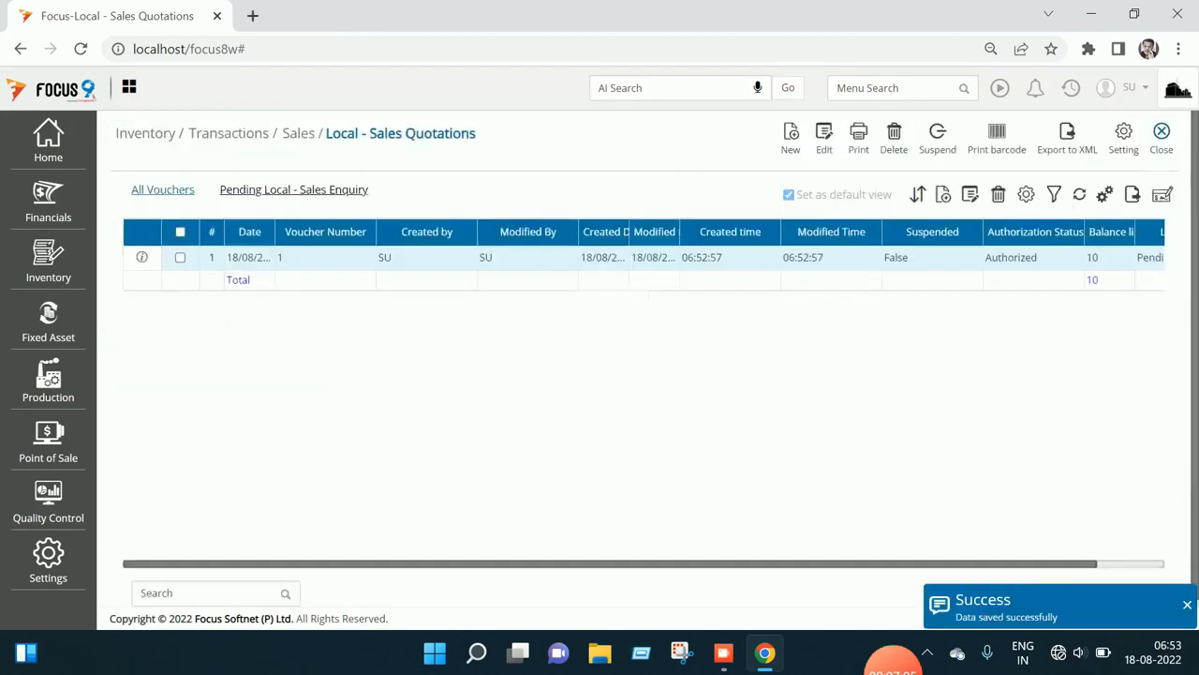
Reopen sales quotation 1, set the Prod-A line's rate to 150, and save it before closing Local - Sales Quotations
{"action": "double_click", "coordinate": [614, 257]}
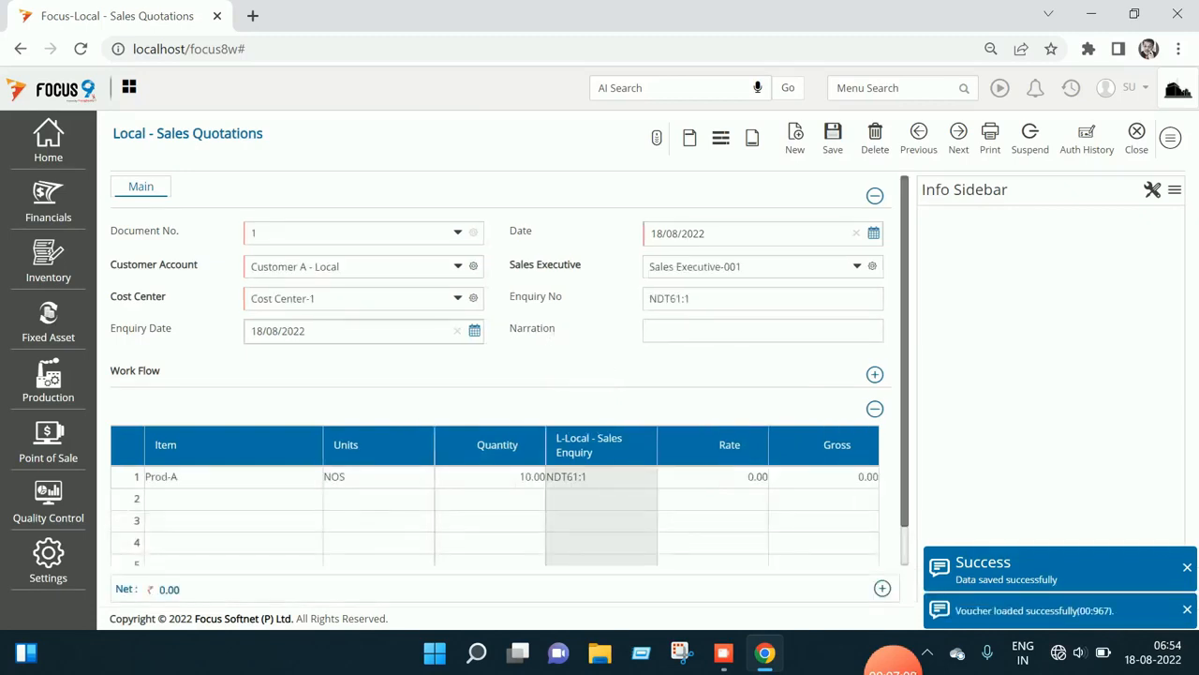
{"action": "left_click", "coordinate": [712, 477]}
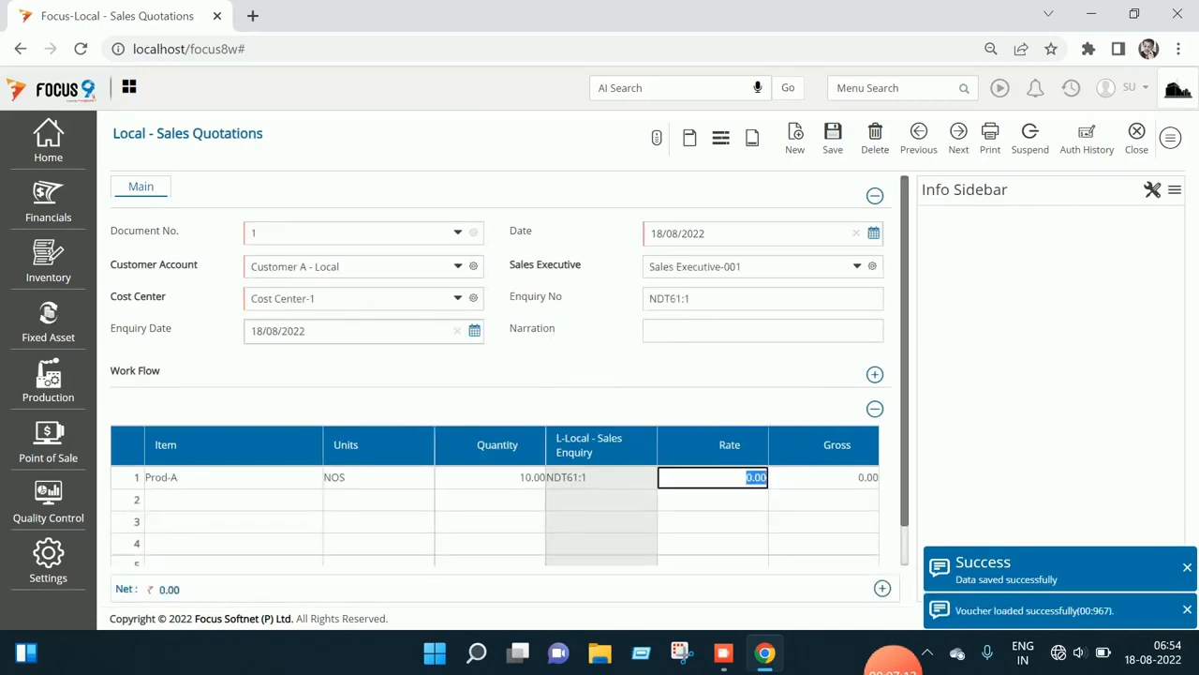
{"action": "key", "text": "BackSpace"}
{"action": "type", "text": "150"}
{"action": "key", "text": "Tab"}
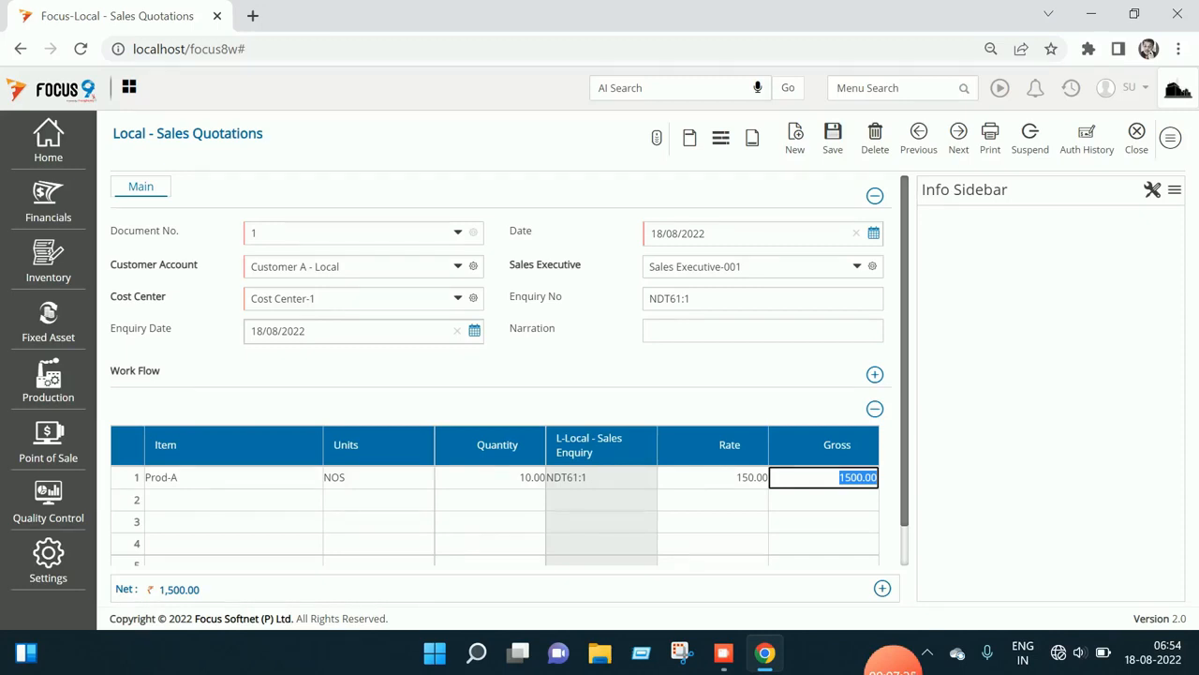
{"action": "key", "text": "ctrl+s"}
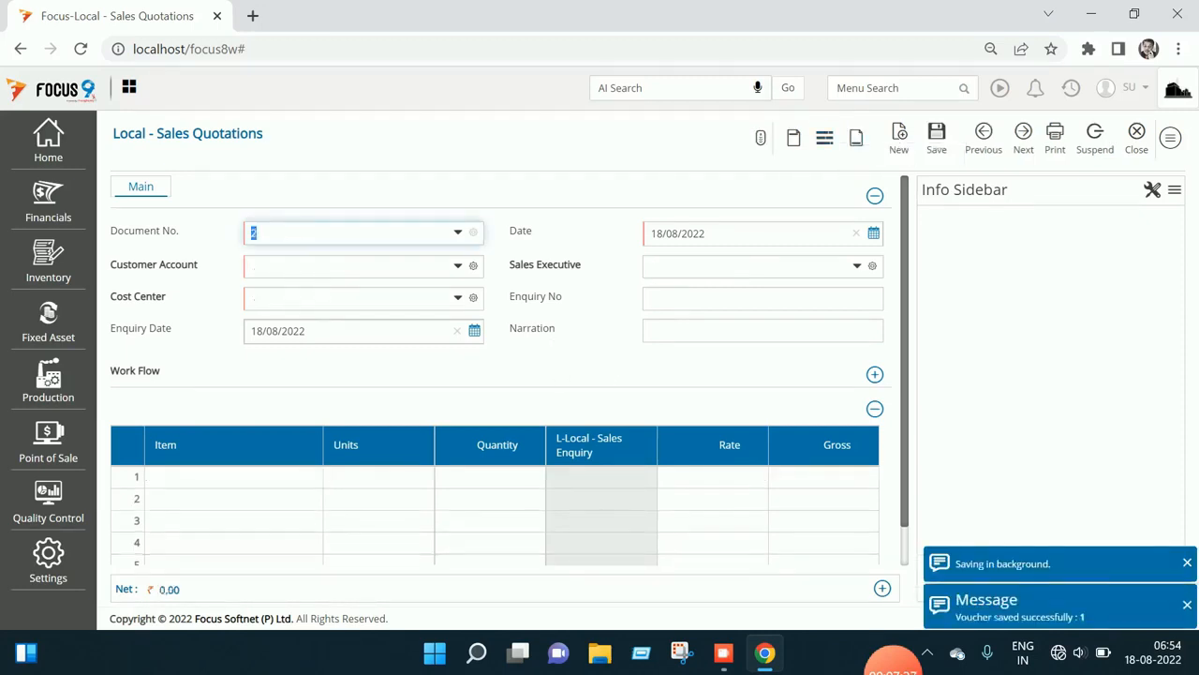
{"action": "key", "text": "Escape"}
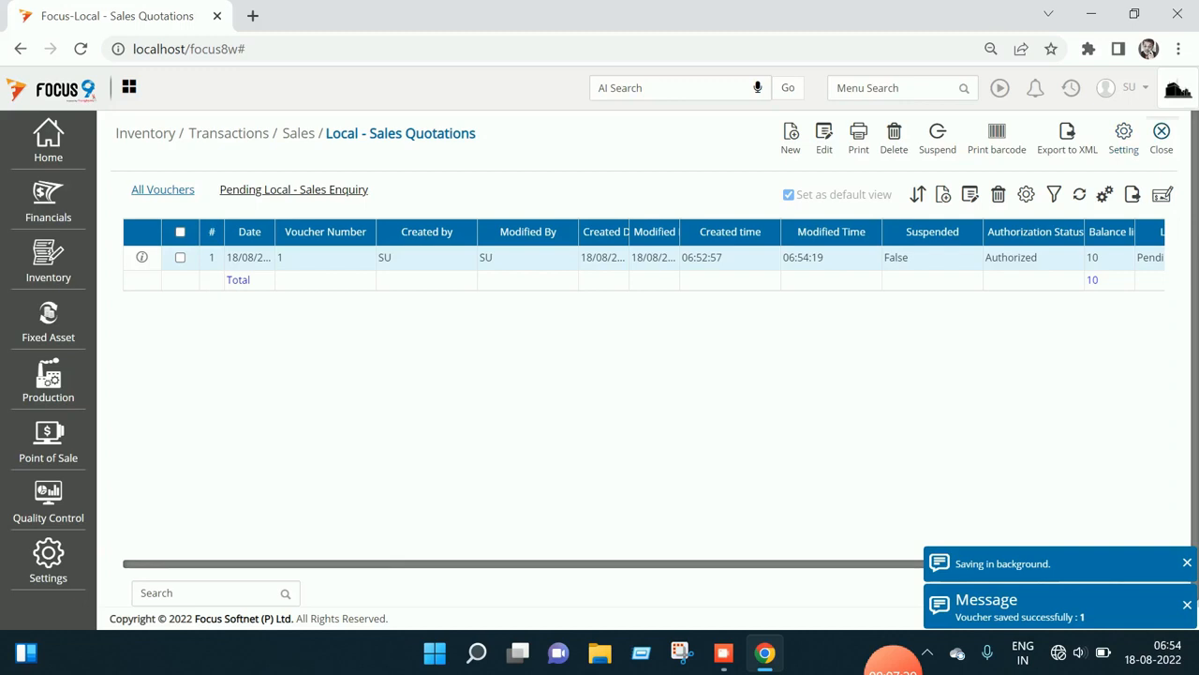
{"action": "key", "text": "Escape"}
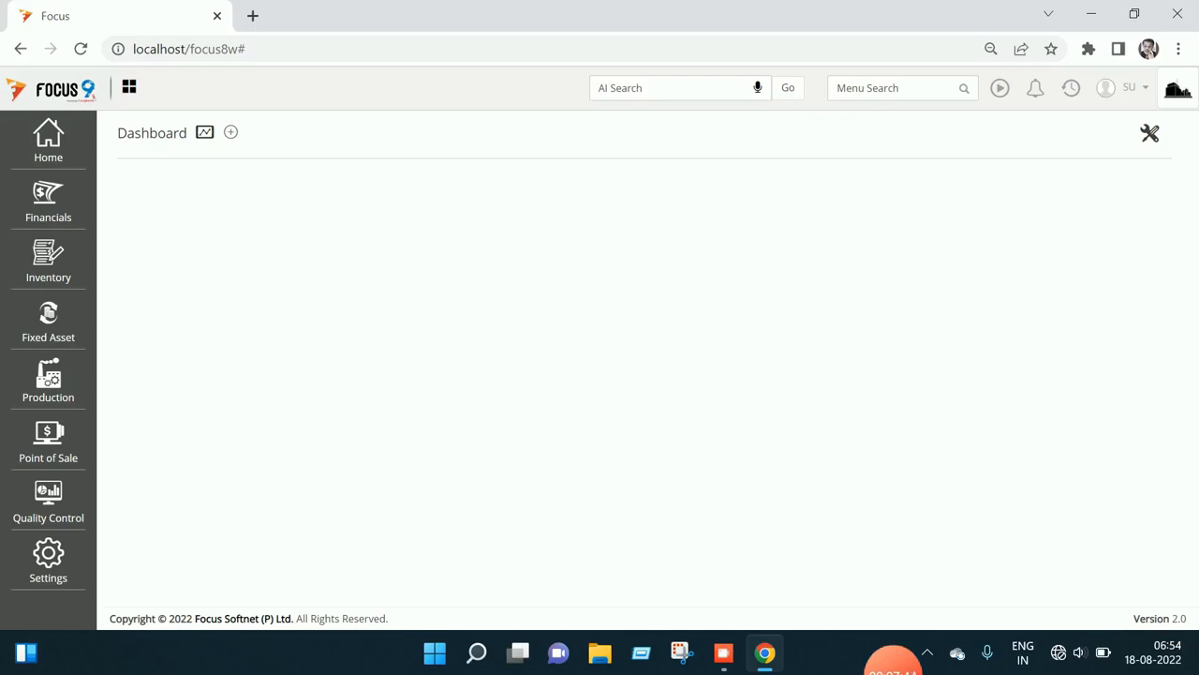
Open Local - Sales Orders and convert pending Local - Sales Quotations voucher 1 into a sales order
{"action": "type", "text": "s"}
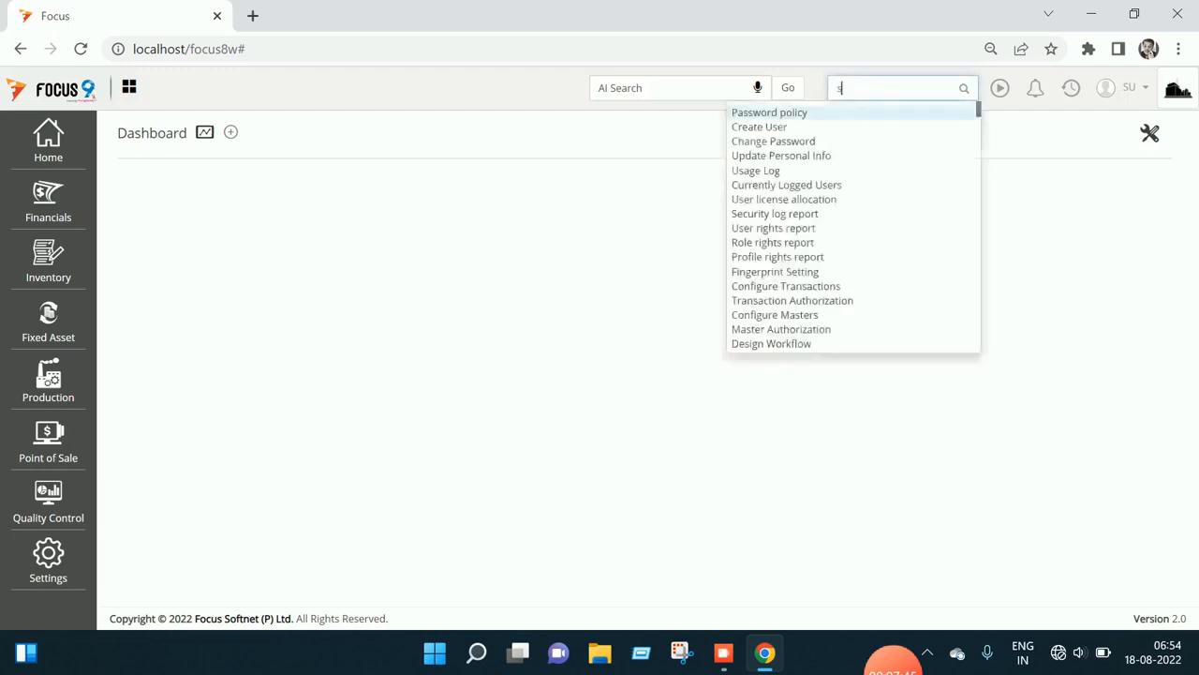
{"action": "type", "text": "ales or"}
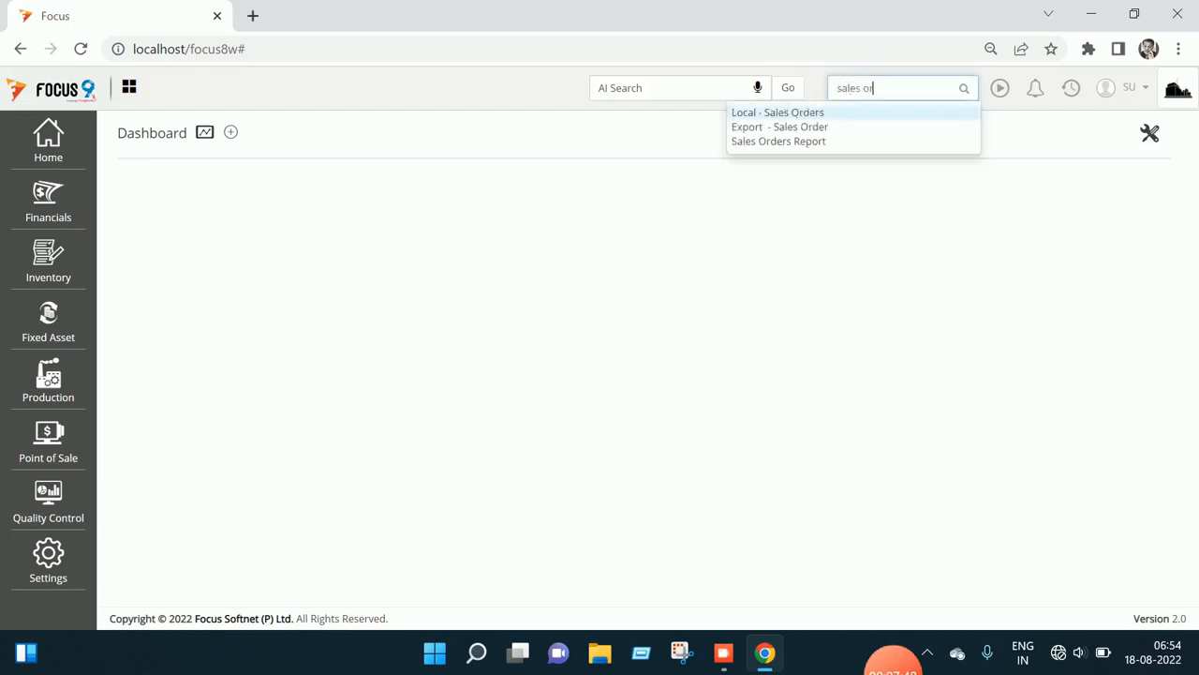
{"action": "key", "text": "Return"}
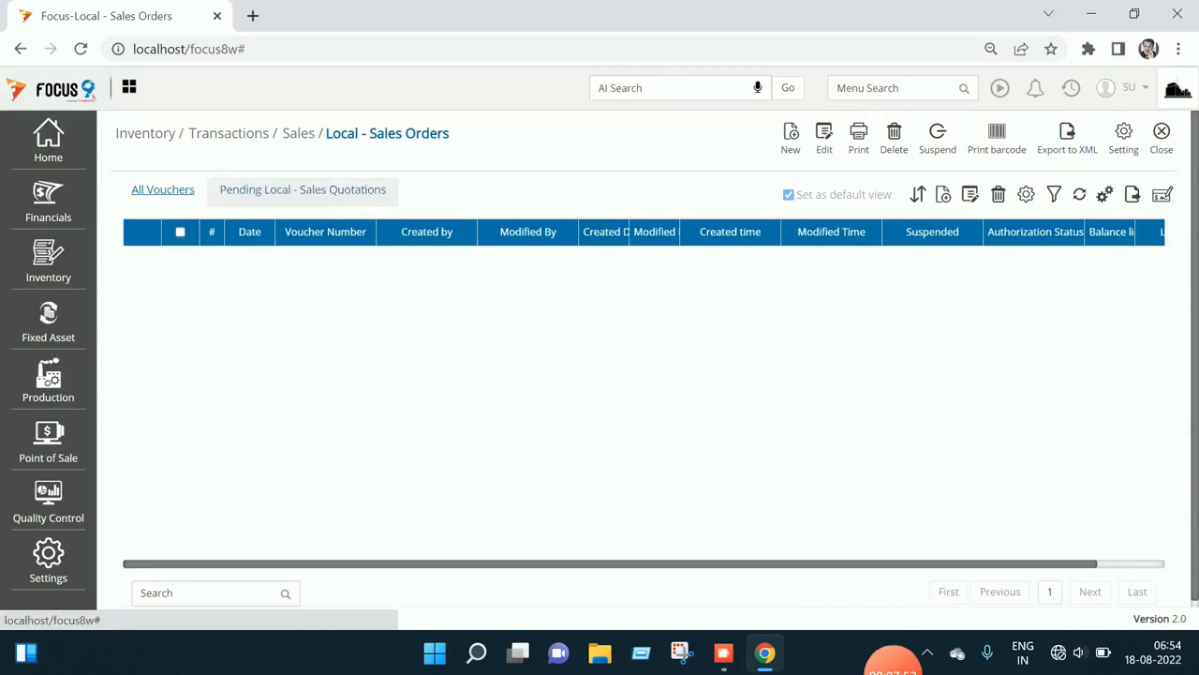
{"action": "left_click", "coordinate": [302, 189]}
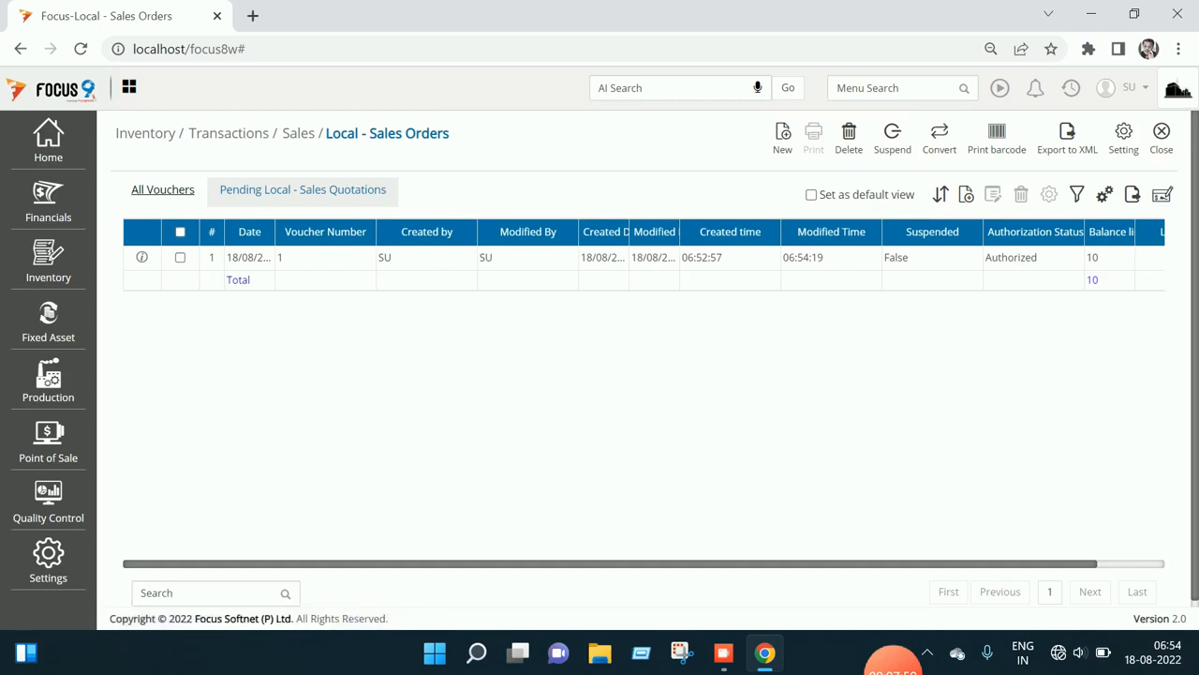
{"action": "left_click", "coordinate": [180, 257]}
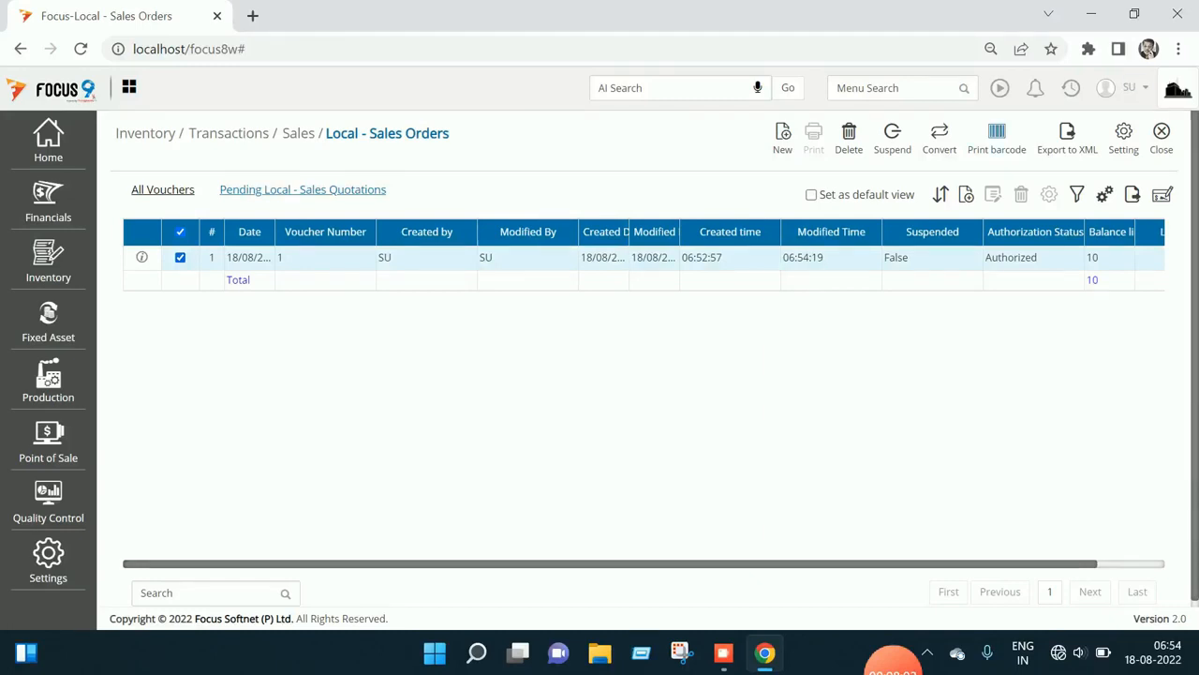
{"action": "left_click", "coordinate": [940, 139]}
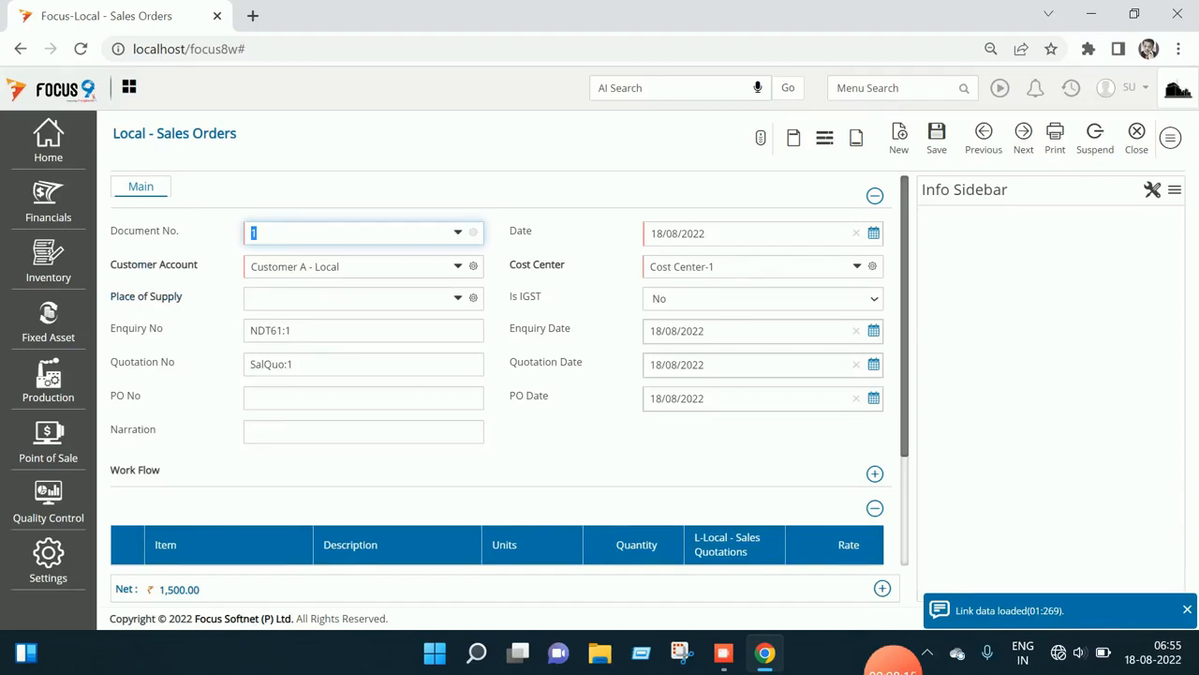
Set the sales order's Place of Supply to TELANGANA and leave PO No blank
{"action": "left_click", "coordinate": [347, 298]}
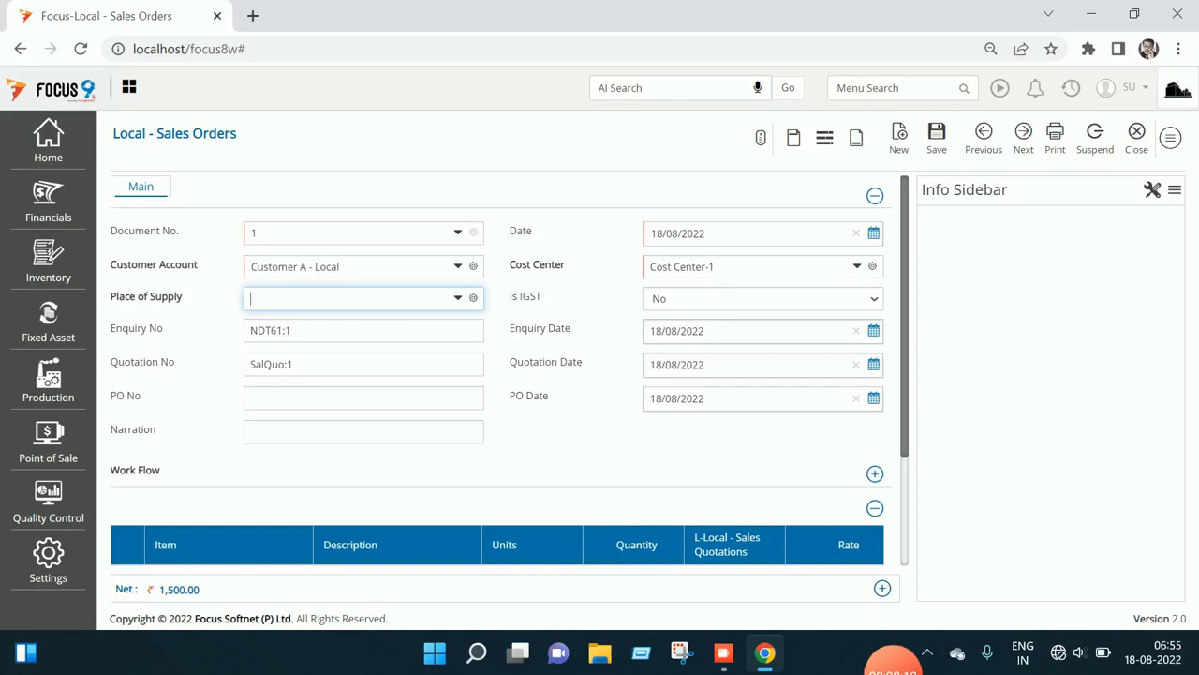
{"action": "type", "text": "te"}
{"action": "key", "text": "Return"}
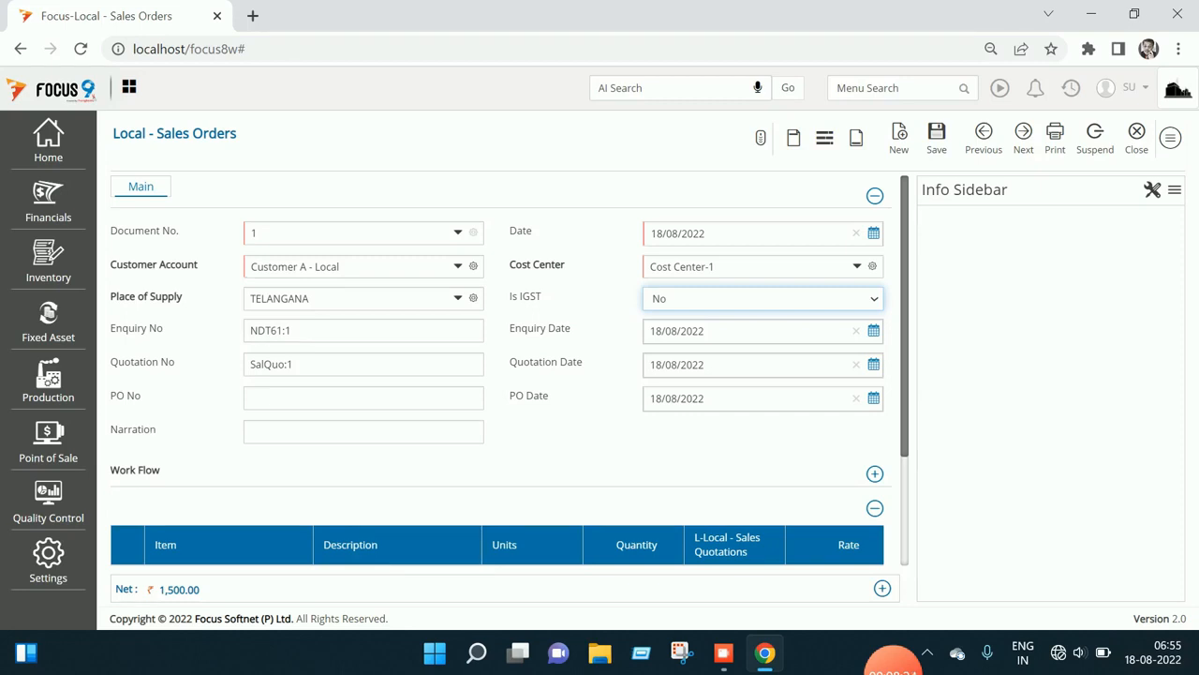
{"action": "left_click", "coordinate": [364, 303]}
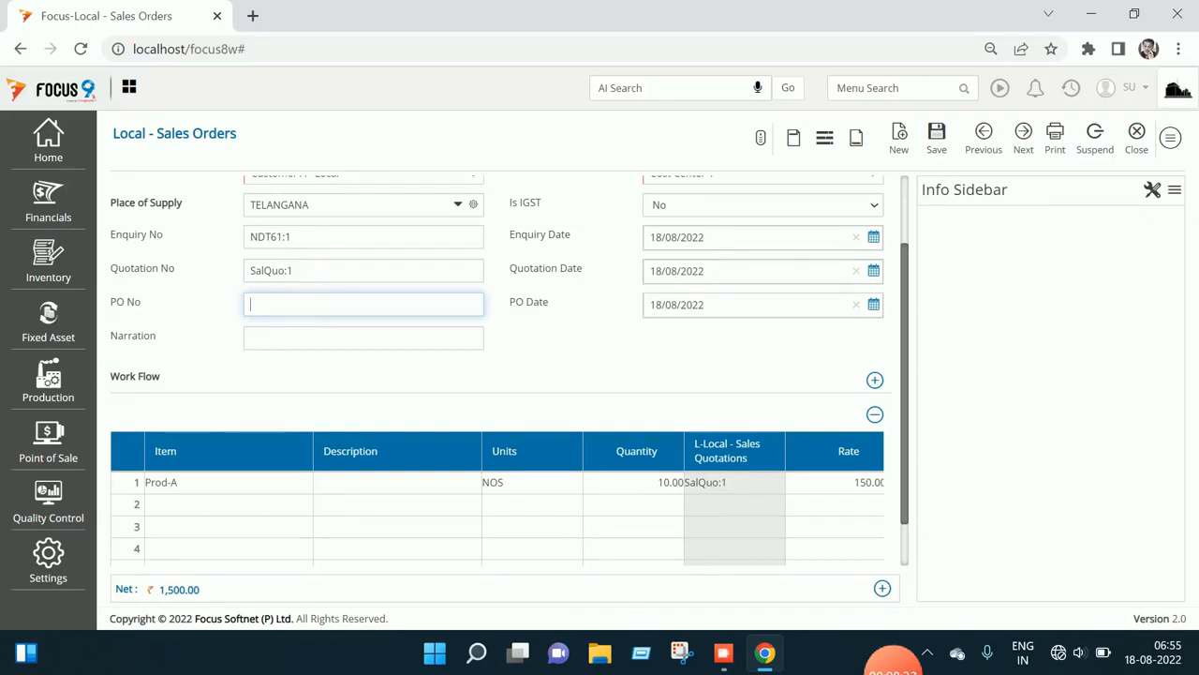
{"action": "scroll", "coordinate": [506, 375], "scroll_direction": "up", "scroll_amount": 2}
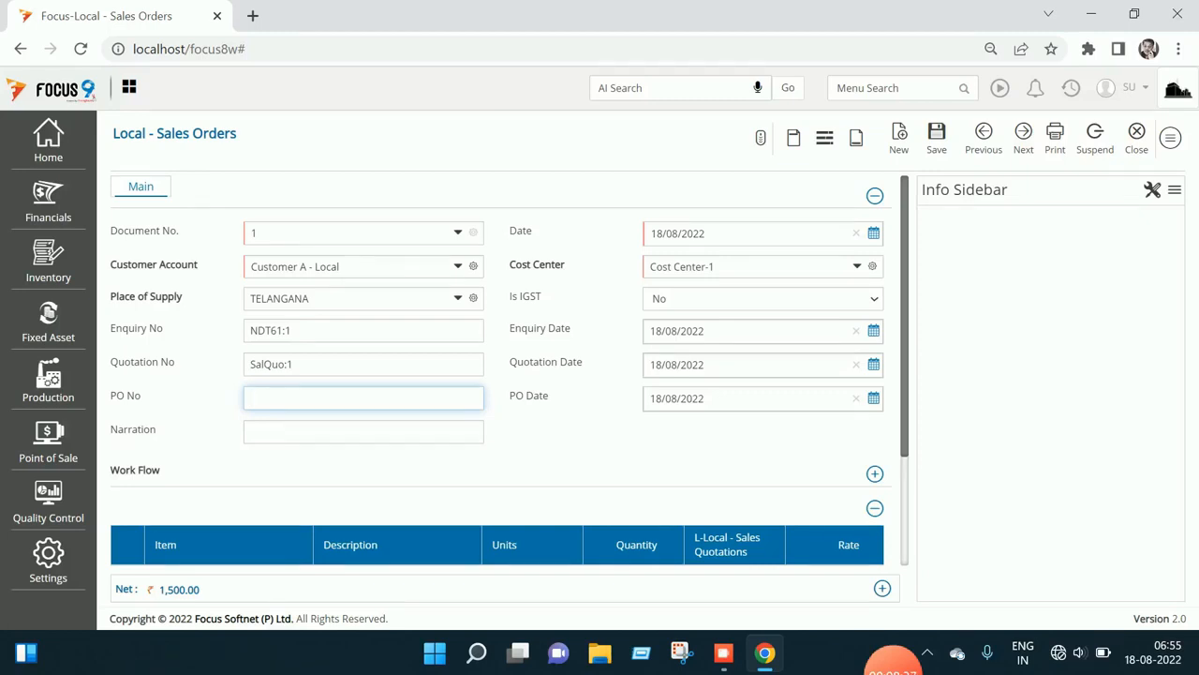
Review the Prod-A line's amounts, try to set its SGST to 9, and save the sales order
{"action": "scroll", "coordinate": [506, 375], "scroll_direction": "down", "scroll_amount": 3}
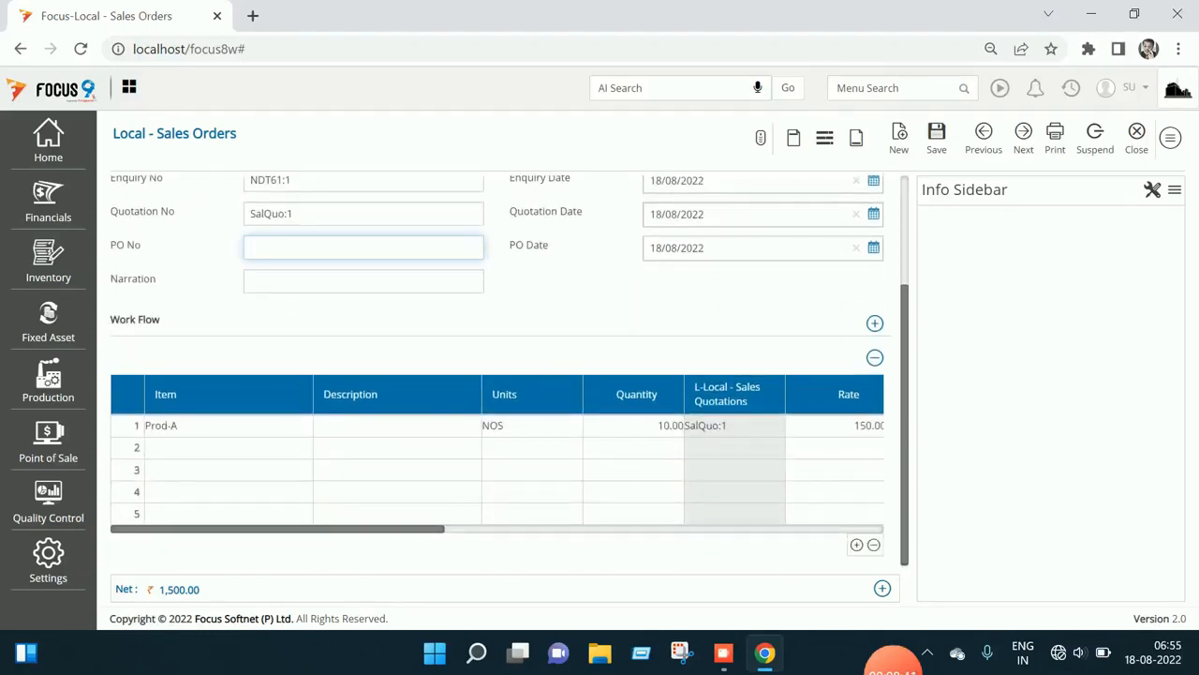
{"action": "left_click", "coordinate": [398, 426]}
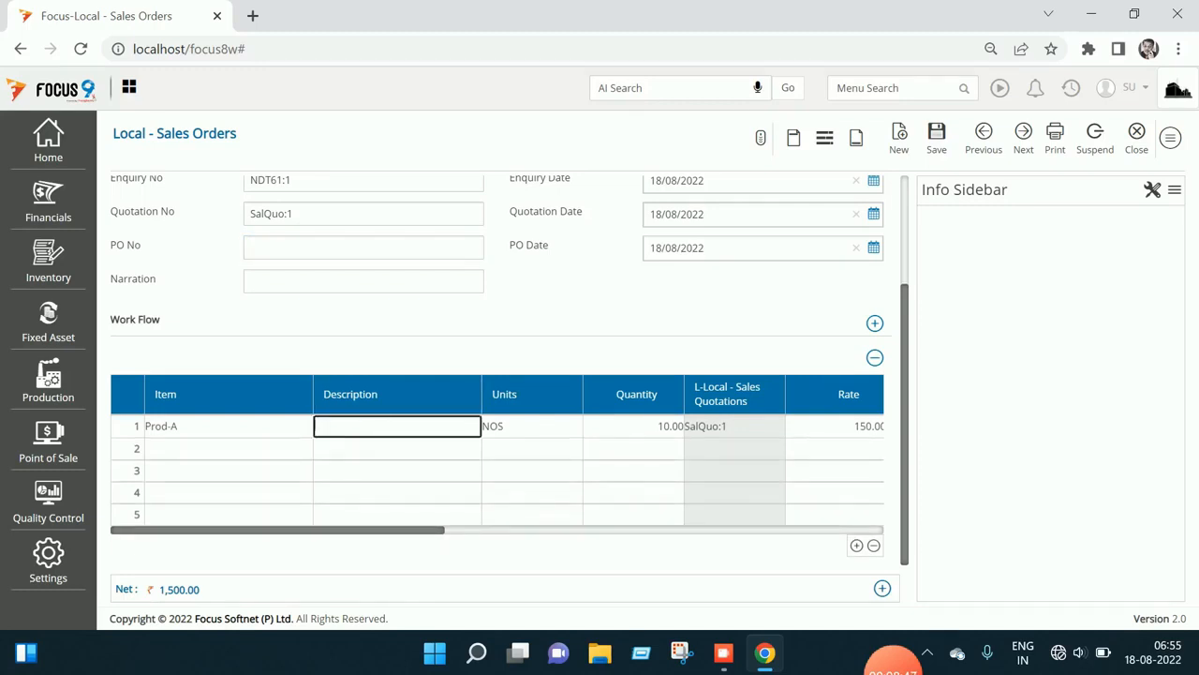
{"action": "scroll", "coordinate": [496, 450], "scroll_direction": "right", "scroll_amount": 4}
{"action": "scroll", "coordinate": [497, 450], "scroll_direction": "right", "scroll_amount": 1}
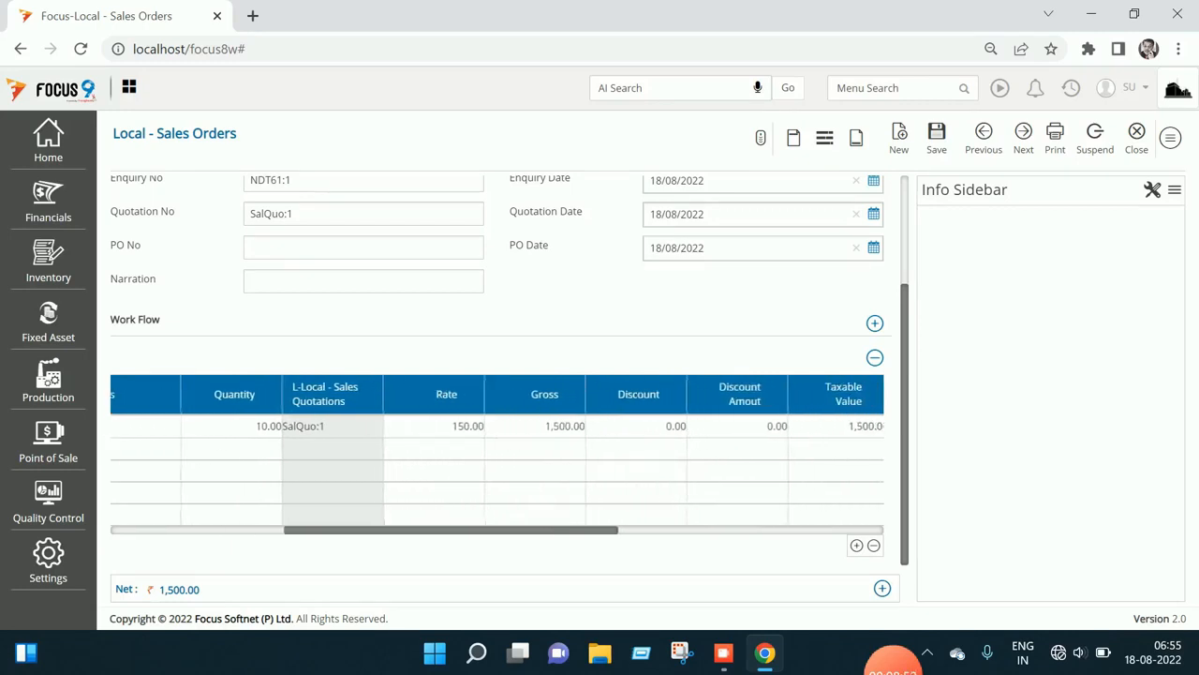
{"action": "scroll", "coordinate": [497, 450], "scroll_direction": "right", "scroll_amount": 4}
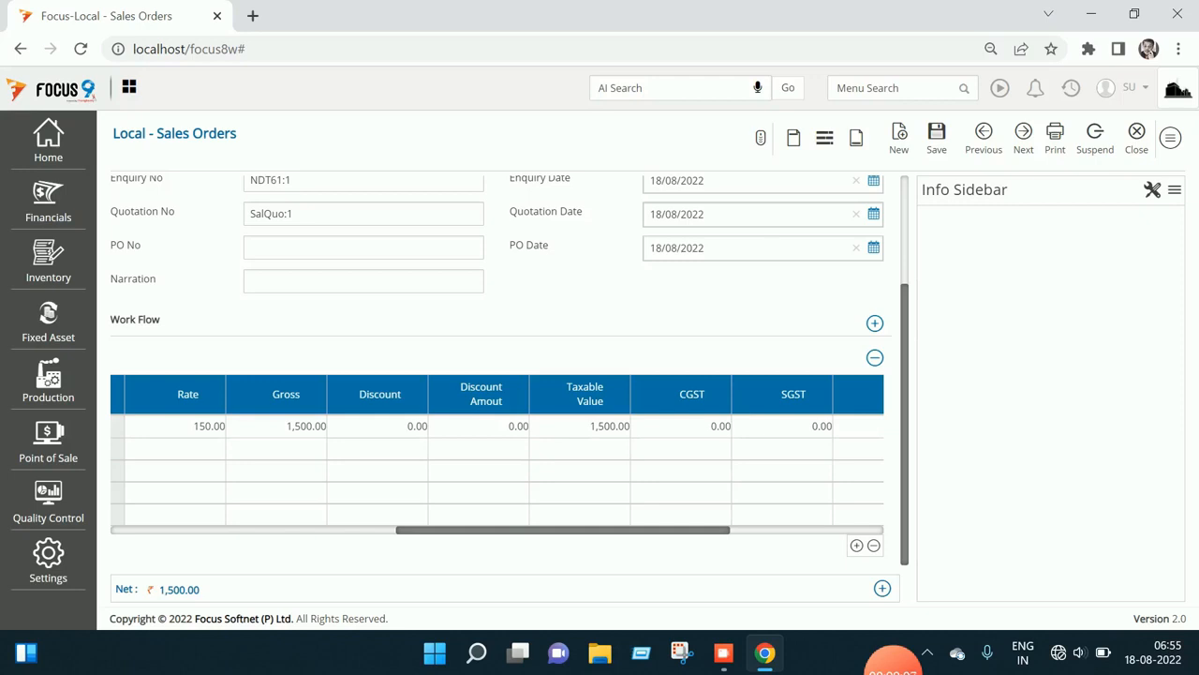
{"action": "scroll", "coordinate": [497, 455], "scroll_direction": "right", "scroll_amount": 2}
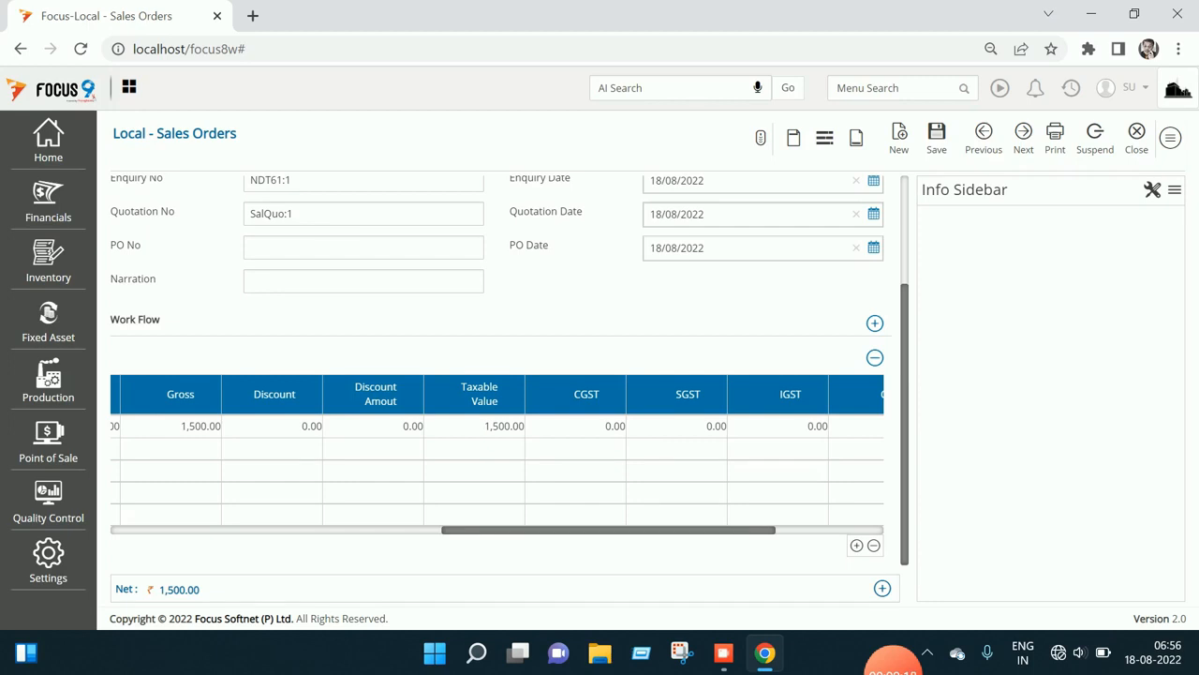
{"action": "left_click", "coordinate": [576, 425]}
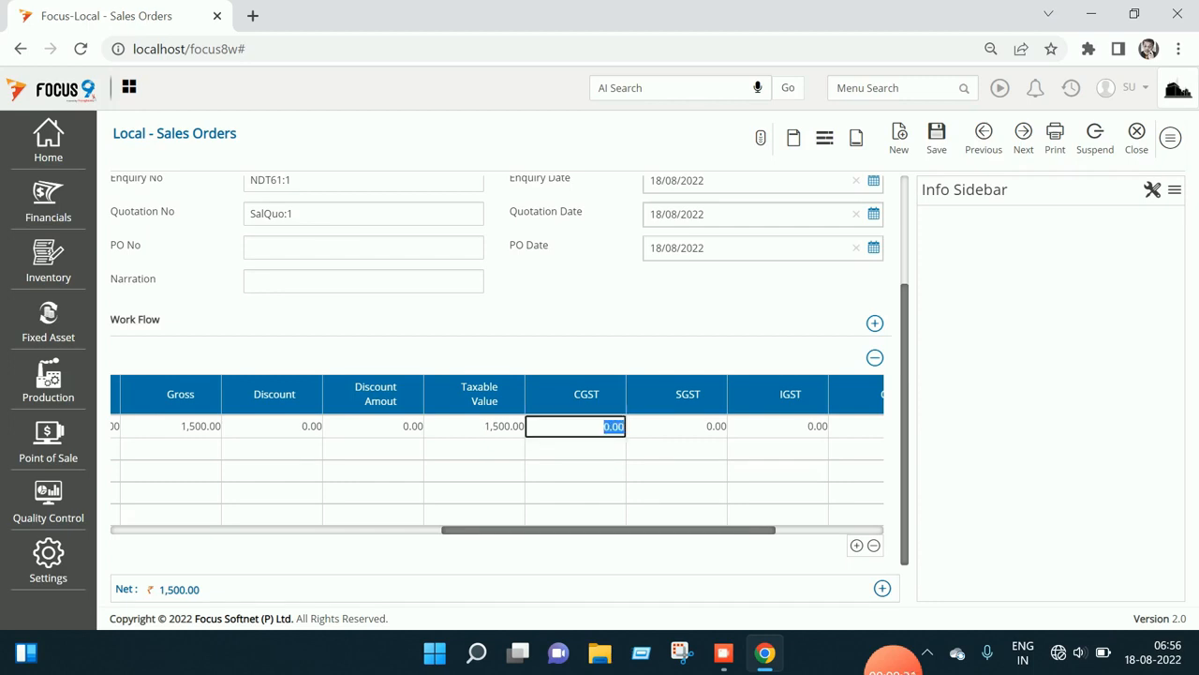
{"action": "key", "text": "Tab"}
{"action": "type", "text": "9"}
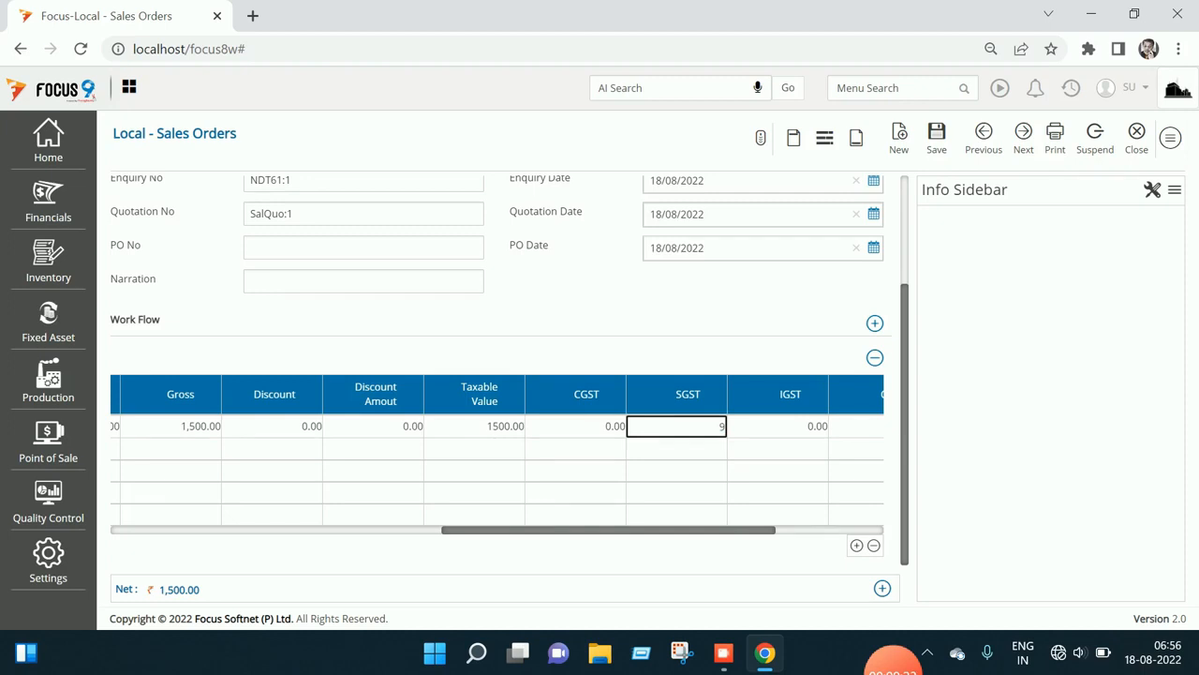
{"action": "key", "text": "Tab"}
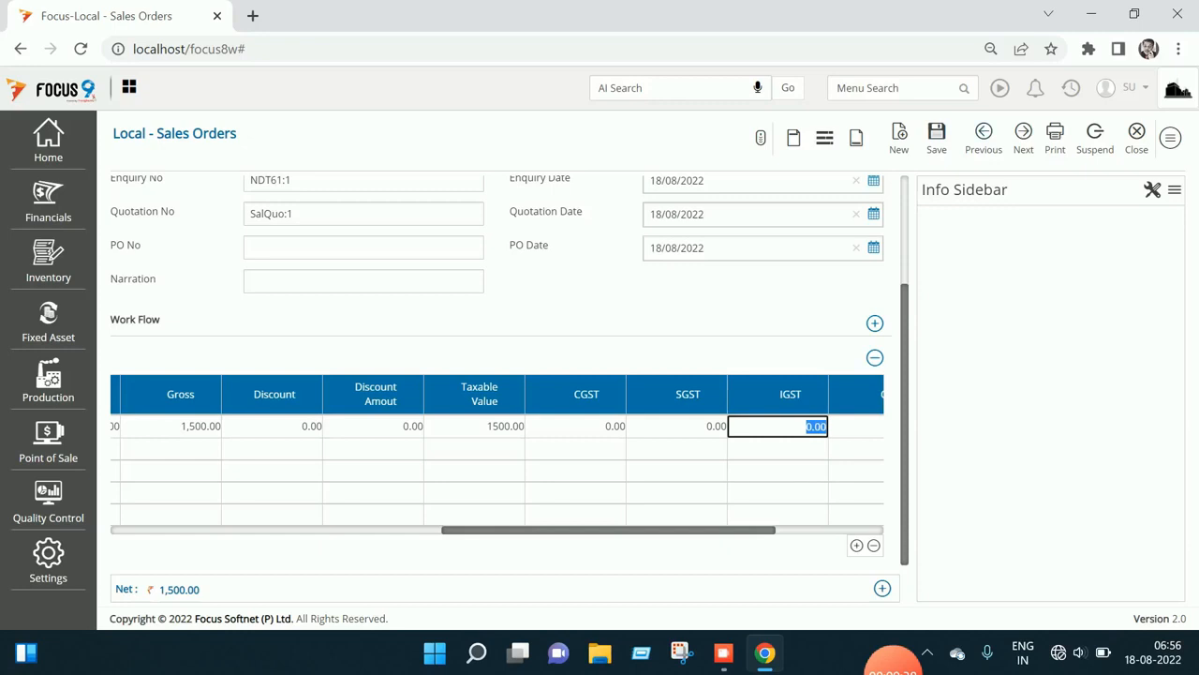
{"action": "key", "text": "ctrl+s"}
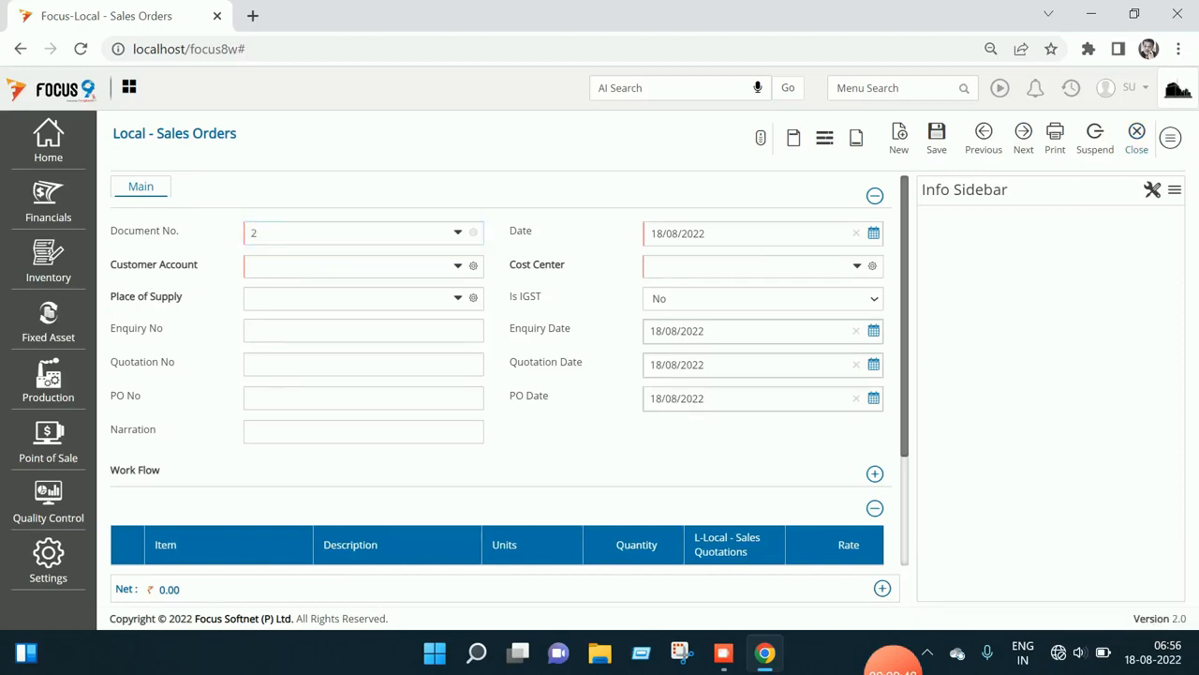
Reload saved sales order 1, set the AR/AP Due Date option to Header in its Miscellaneous document settings, and update the settings
{"action": "left_click", "coordinate": [984, 136]}
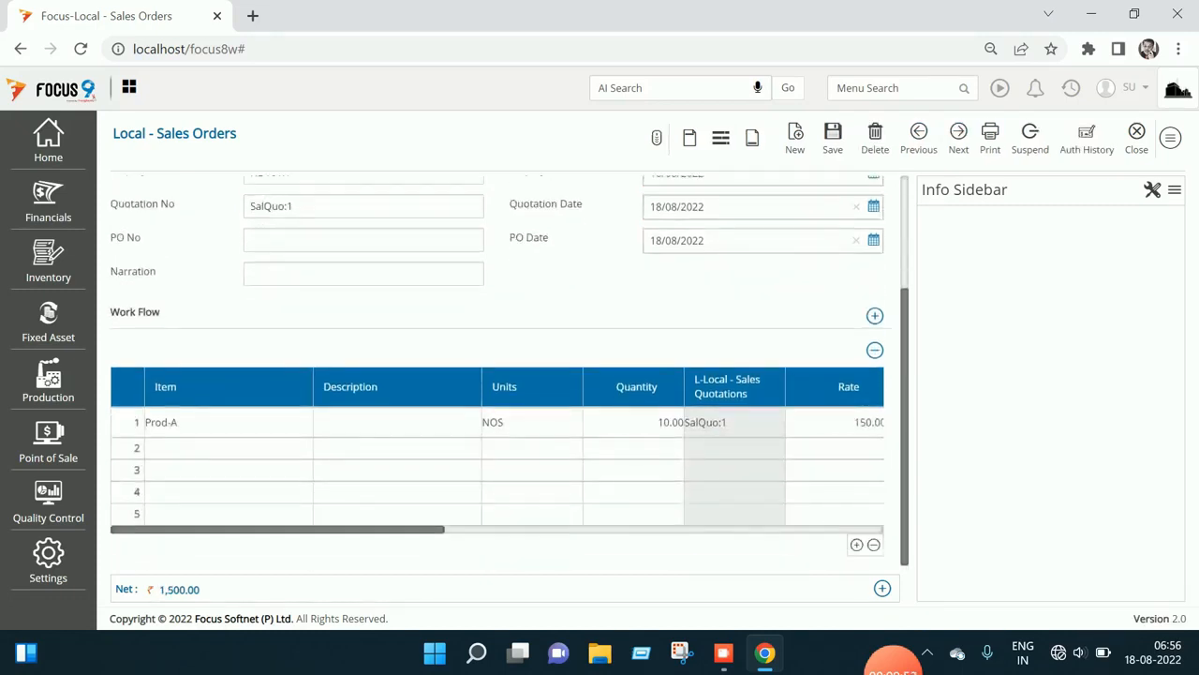
{"action": "scroll", "coordinate": [497, 450], "scroll_direction": "right", "scroll_amount": 10}
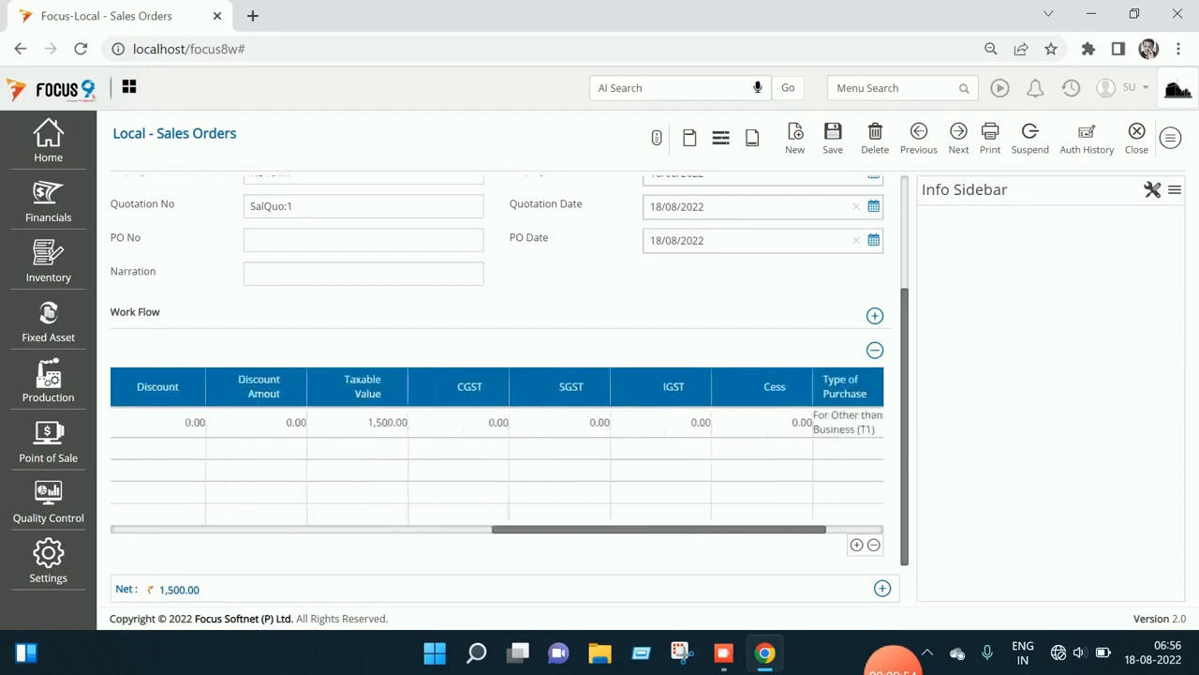
{"action": "scroll", "coordinate": [496, 450], "scroll_direction": "right", "scroll_amount": 3}
{"action": "scroll", "coordinate": [497, 375], "scroll_direction": "up", "scroll_amount": 2}
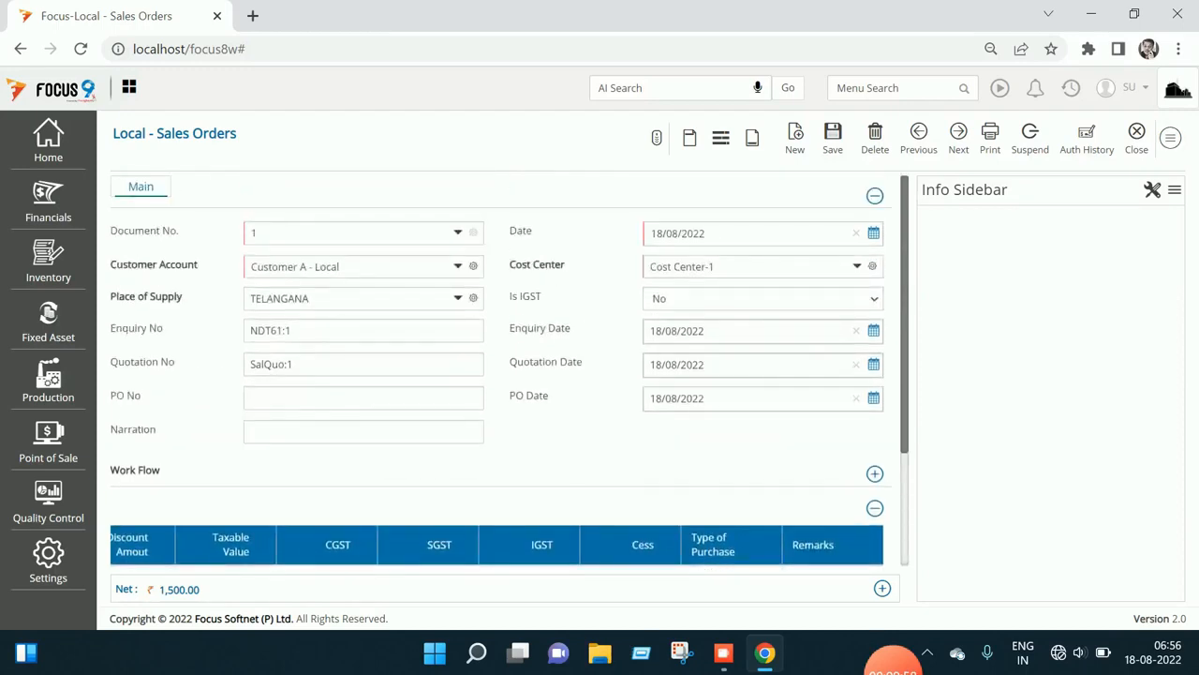
{"action": "left_click", "coordinate": [1170, 138]}
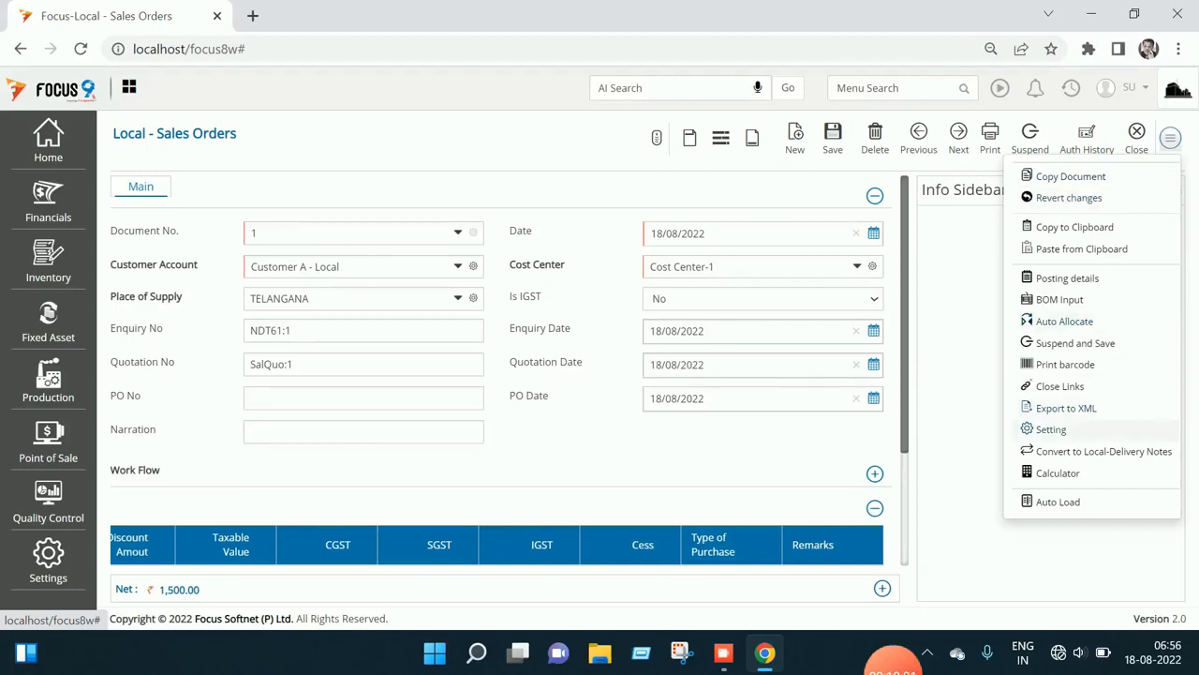
{"action": "left_click", "coordinate": [1052, 429]}
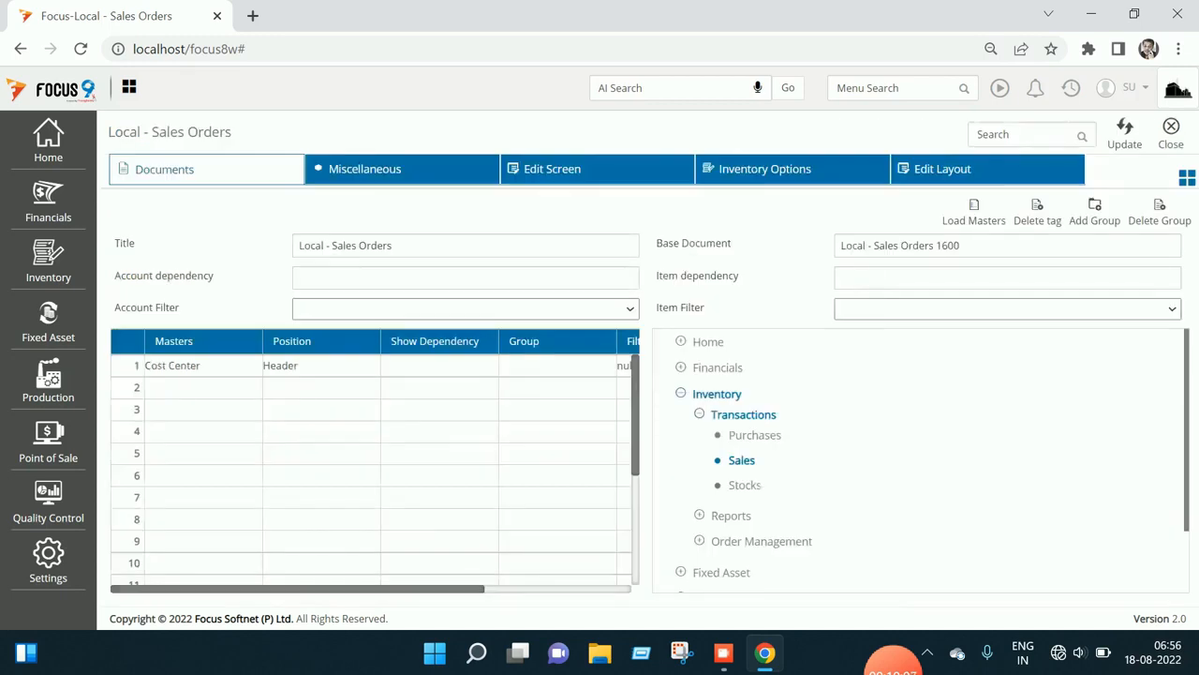
{"action": "left_click", "coordinate": [364, 169]}
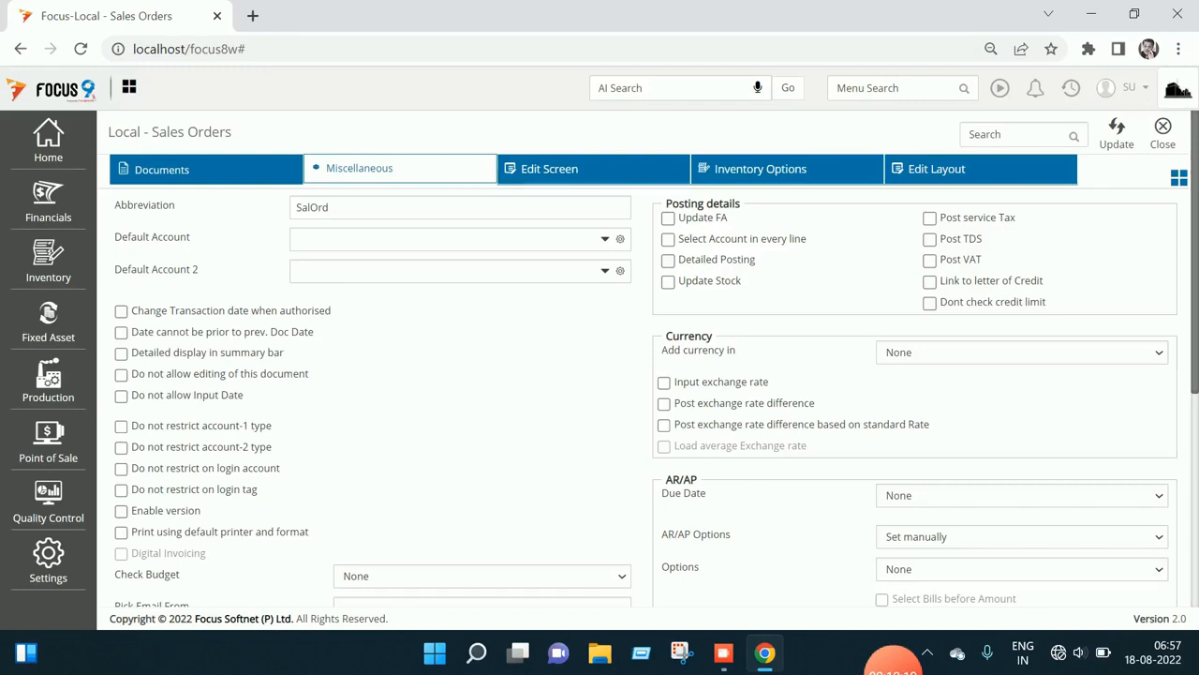
{"action": "left_click", "coordinate": [1021, 495]}
{"action": "left_click", "coordinate": [937, 528]}
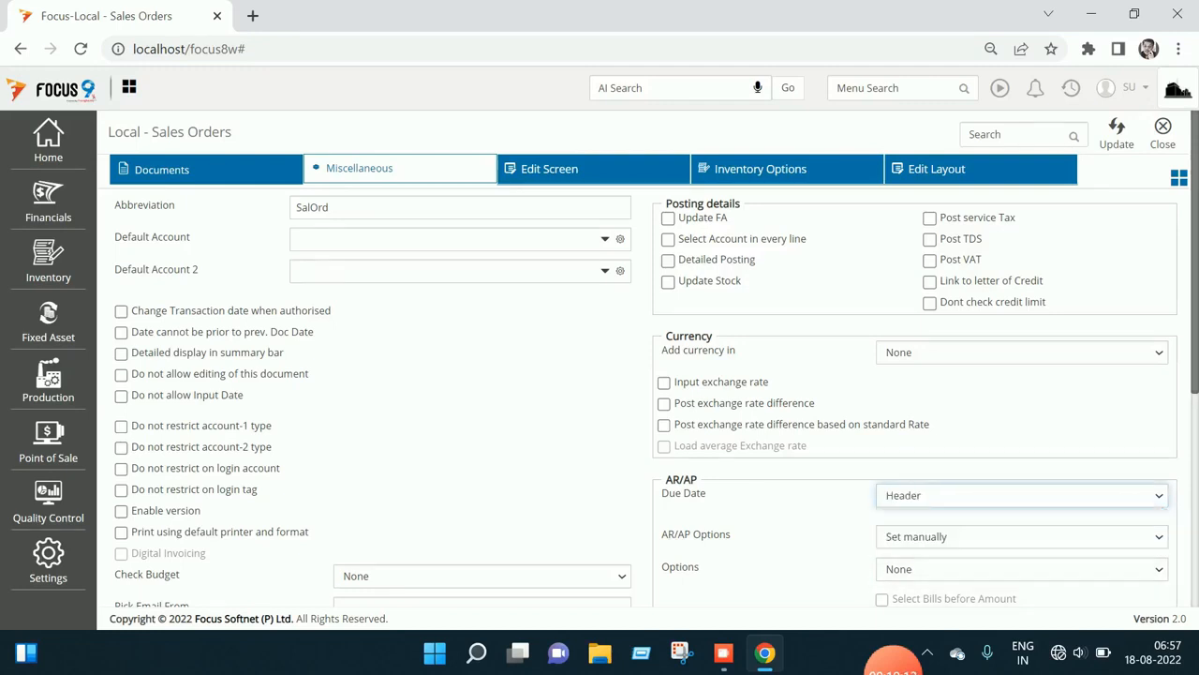
{"action": "key", "text": "ctrl+s"}
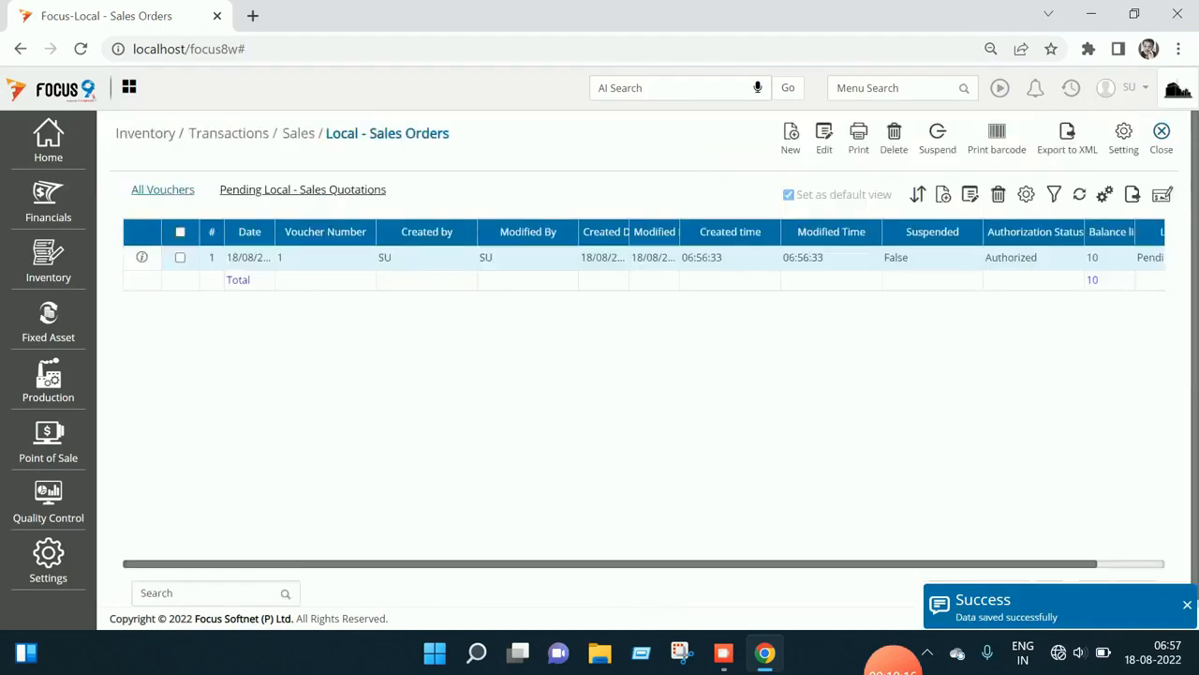
Reopen sales order 1, set its Due Date to 25/08/2022, and save it
{"action": "double_click", "coordinate": [643, 257]}
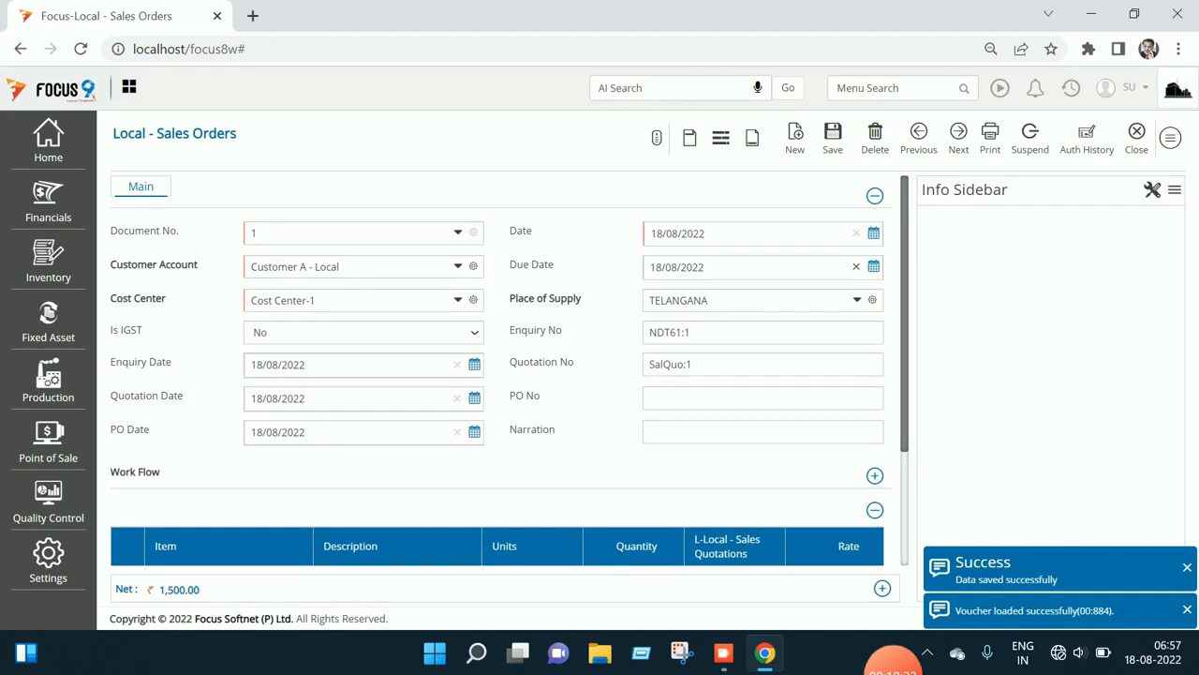
{"action": "left_click", "coordinate": [873, 266]}
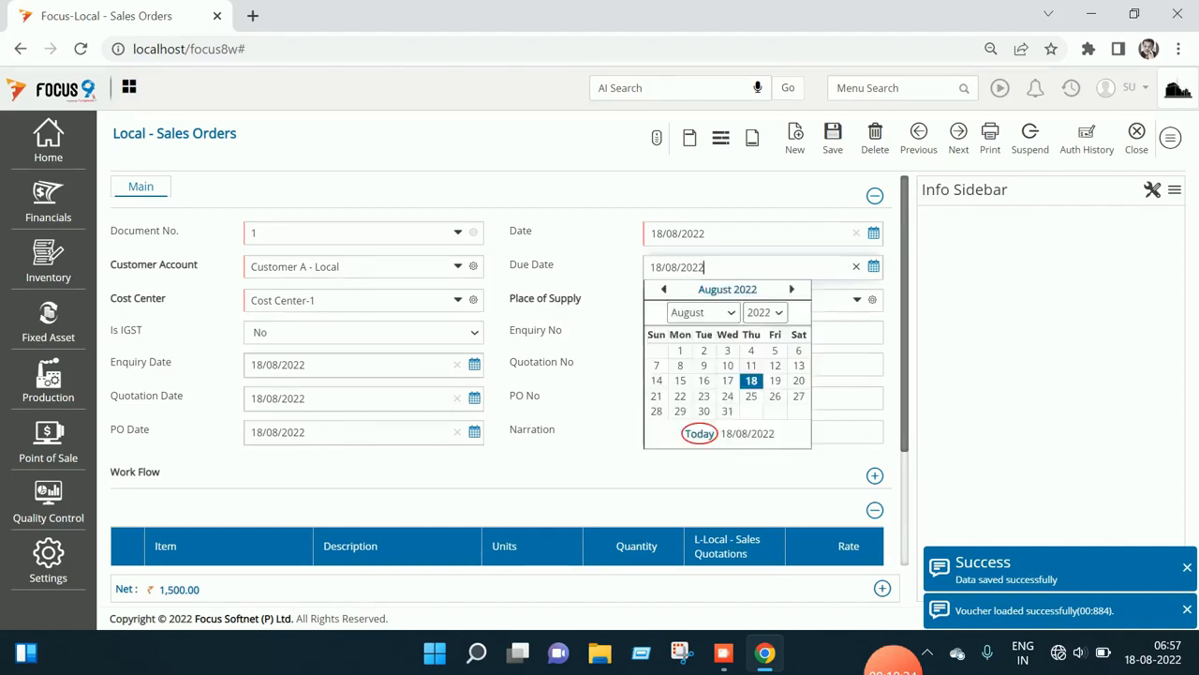
{"action": "left_click", "coordinate": [750, 396]}
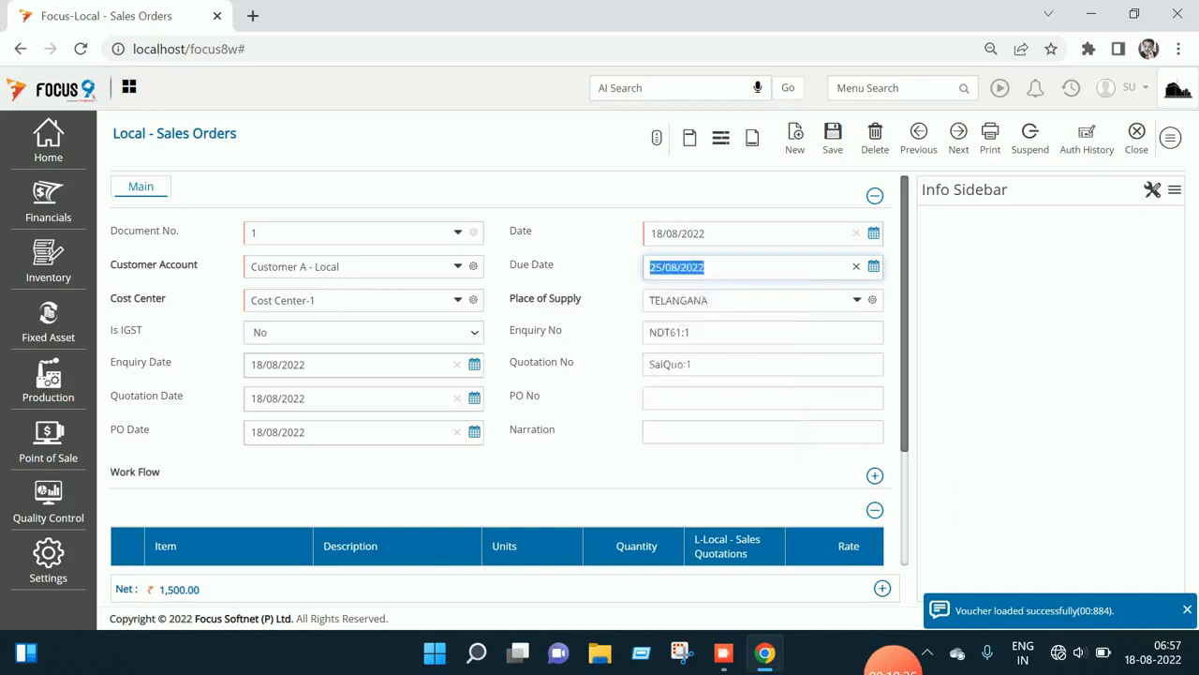
{"action": "key", "text": "ctrl+s"}
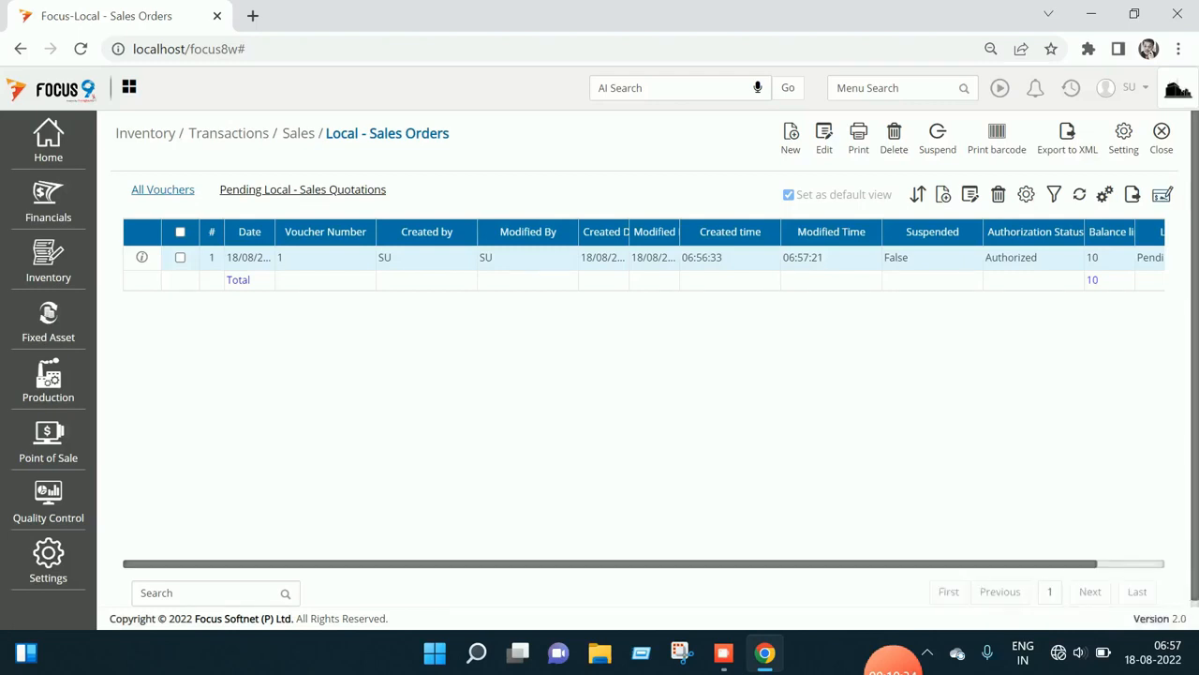
Close Local - Sales Orders and open Local-Delivery Notes
{"action": "key", "text": "Escape"}
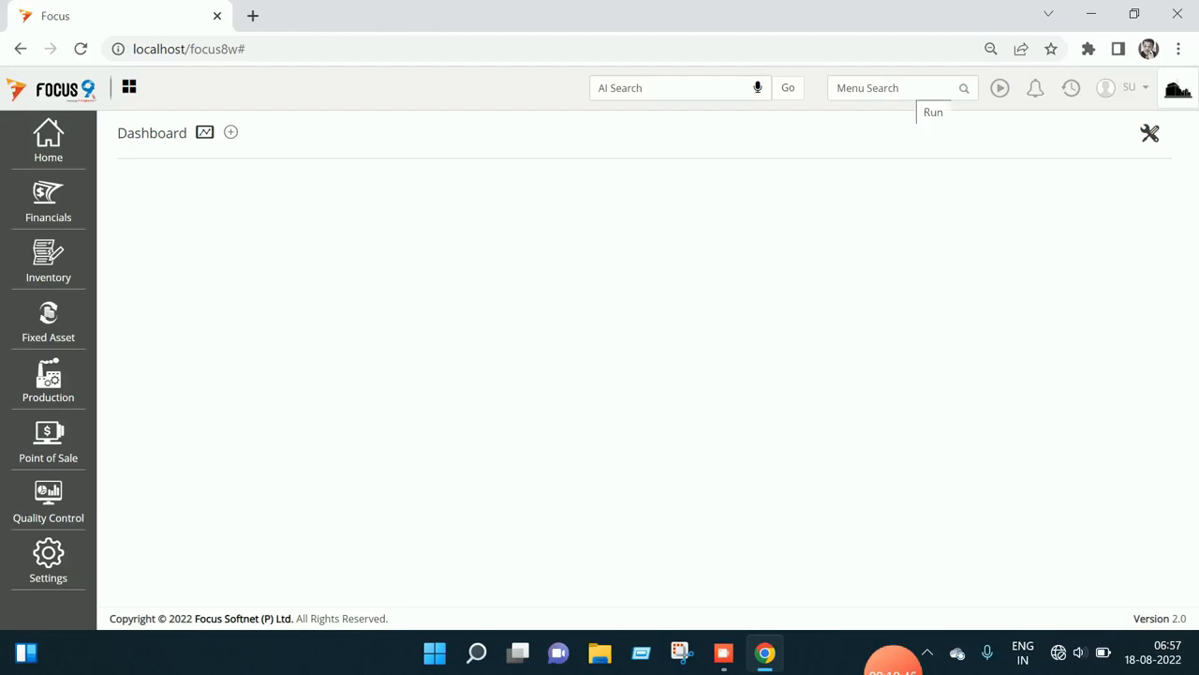
{"action": "left_click", "coordinate": [838, 88]}
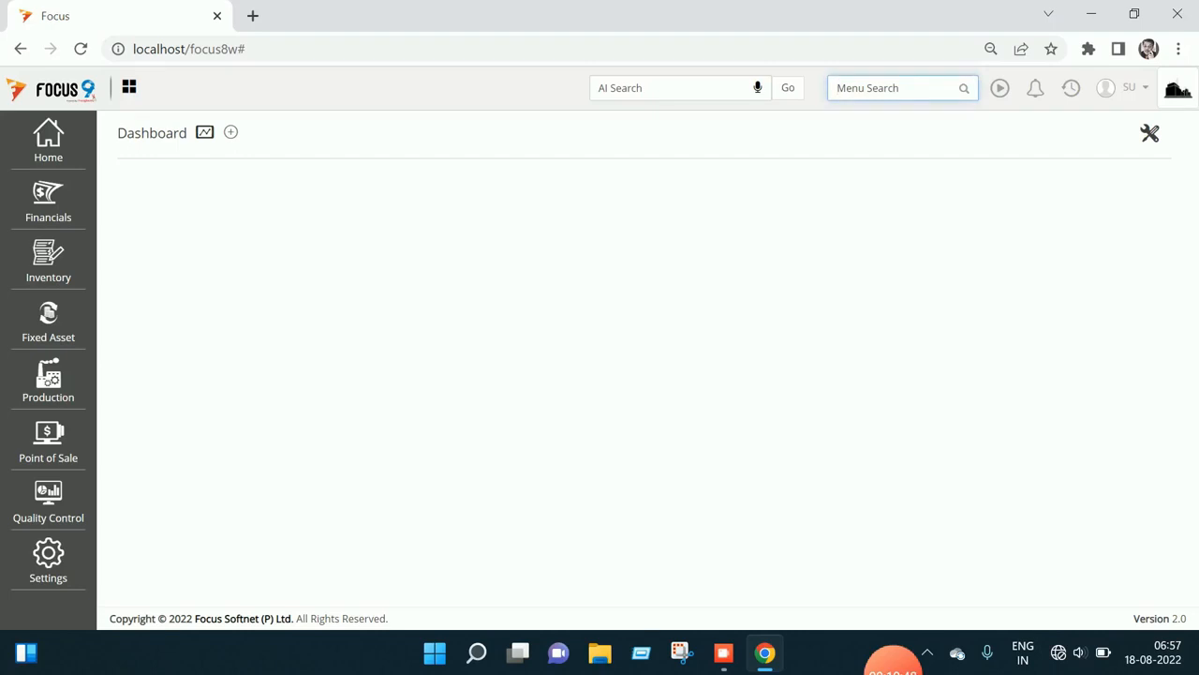
{"action": "type", "text": "deli"}
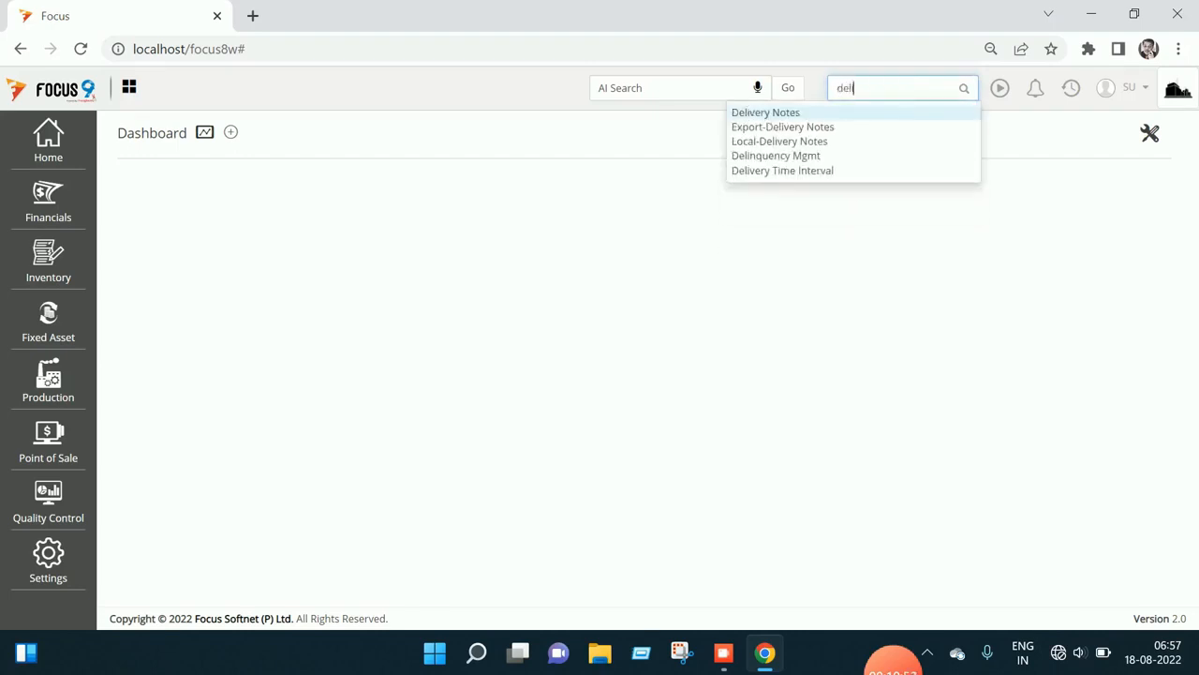
{"action": "key", "text": "Down"}
{"action": "key", "text": "Down"}
{"action": "key", "text": "Return"}
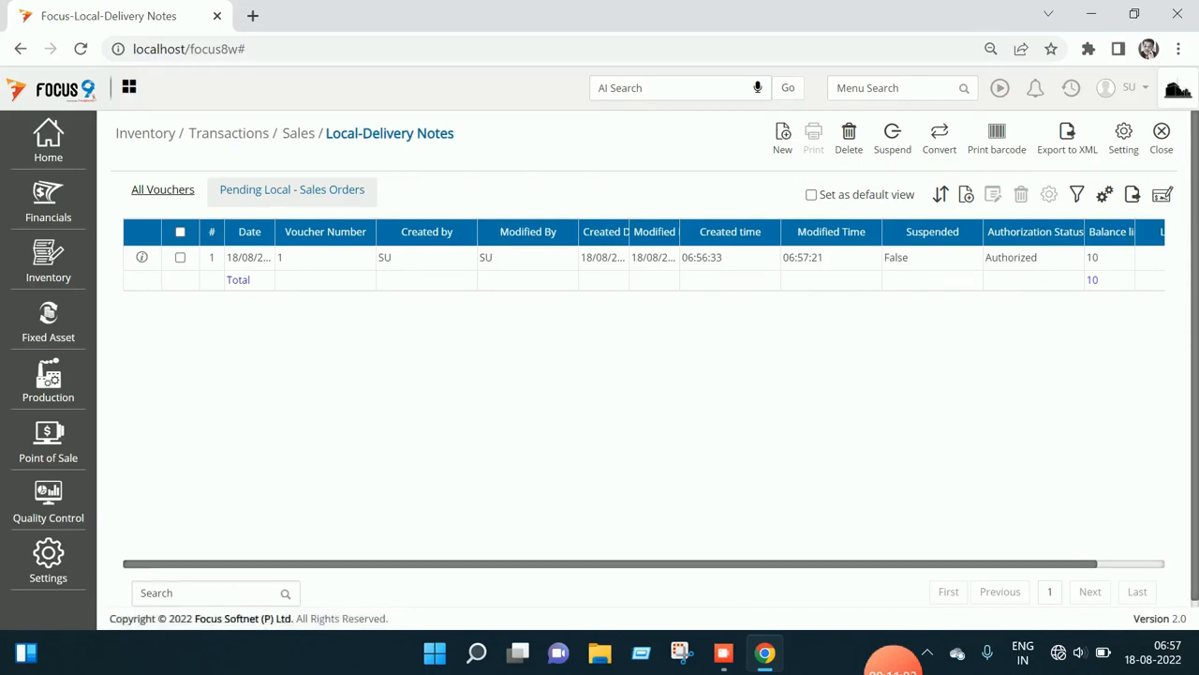
Convert pending Local sales order 1 into a delivery note and check the quantity on its Prod-A line
{"action": "left_click", "coordinate": [180, 257]}
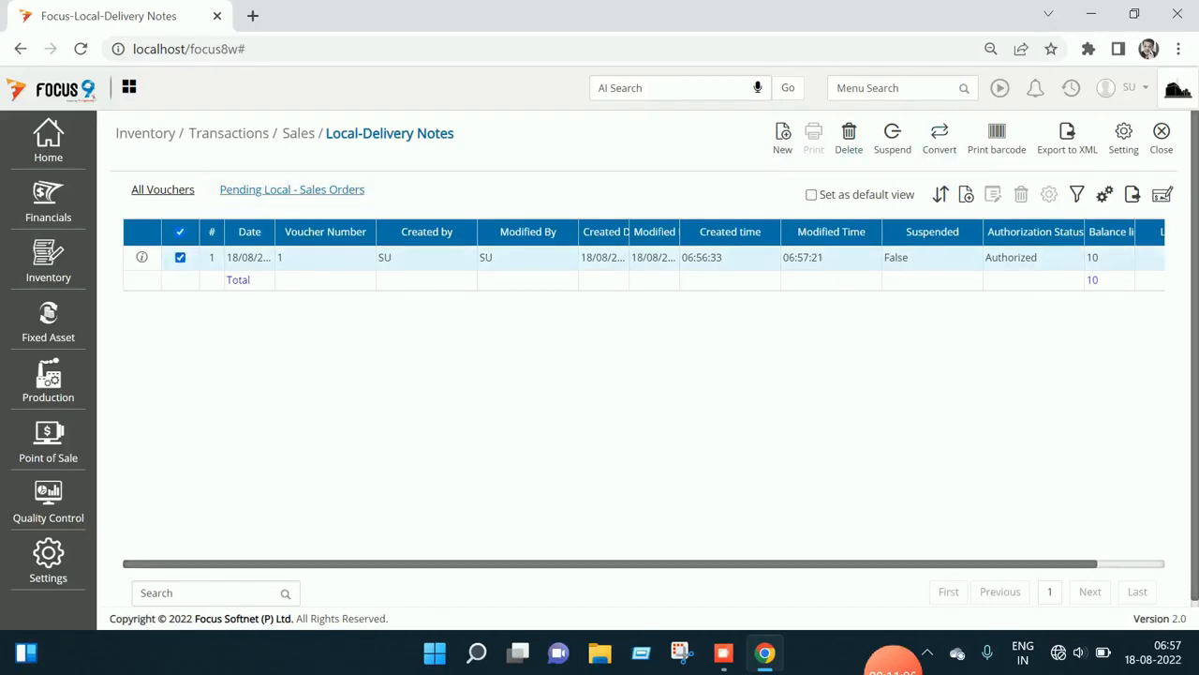
{"action": "left_click", "coordinate": [939, 135]}
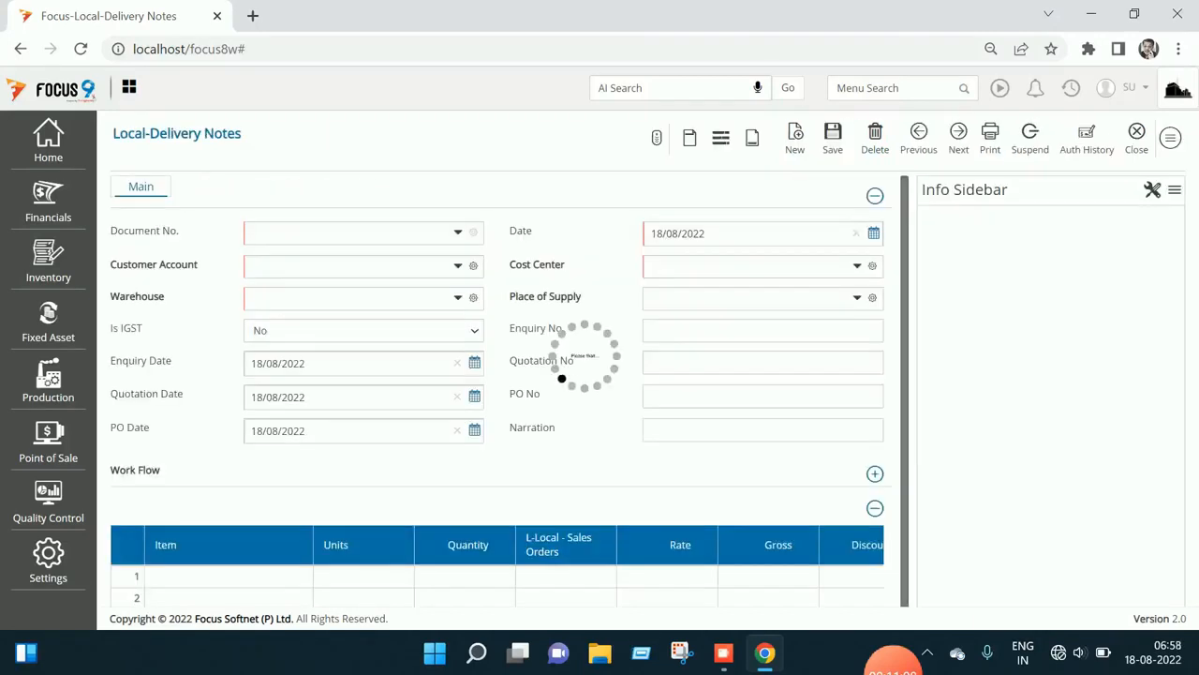
{"action": "scroll", "coordinate": [509, 370], "scroll_direction": "down", "scroll_amount": 1}
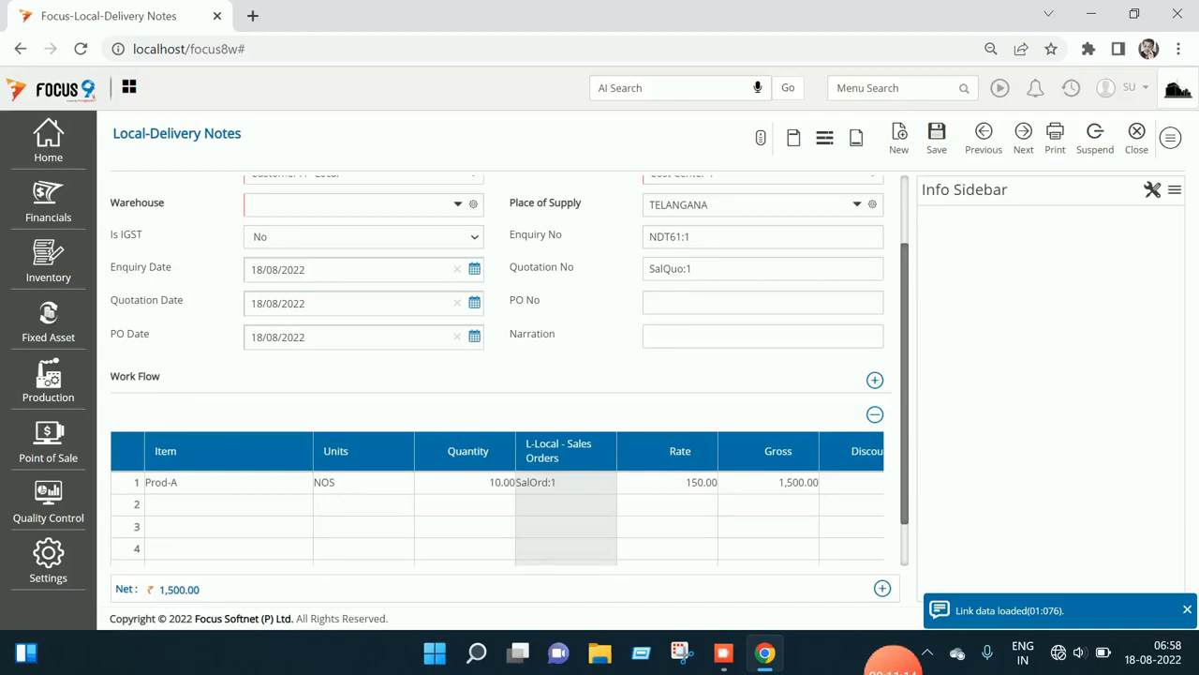
{"action": "left_click", "coordinate": [465, 482]}
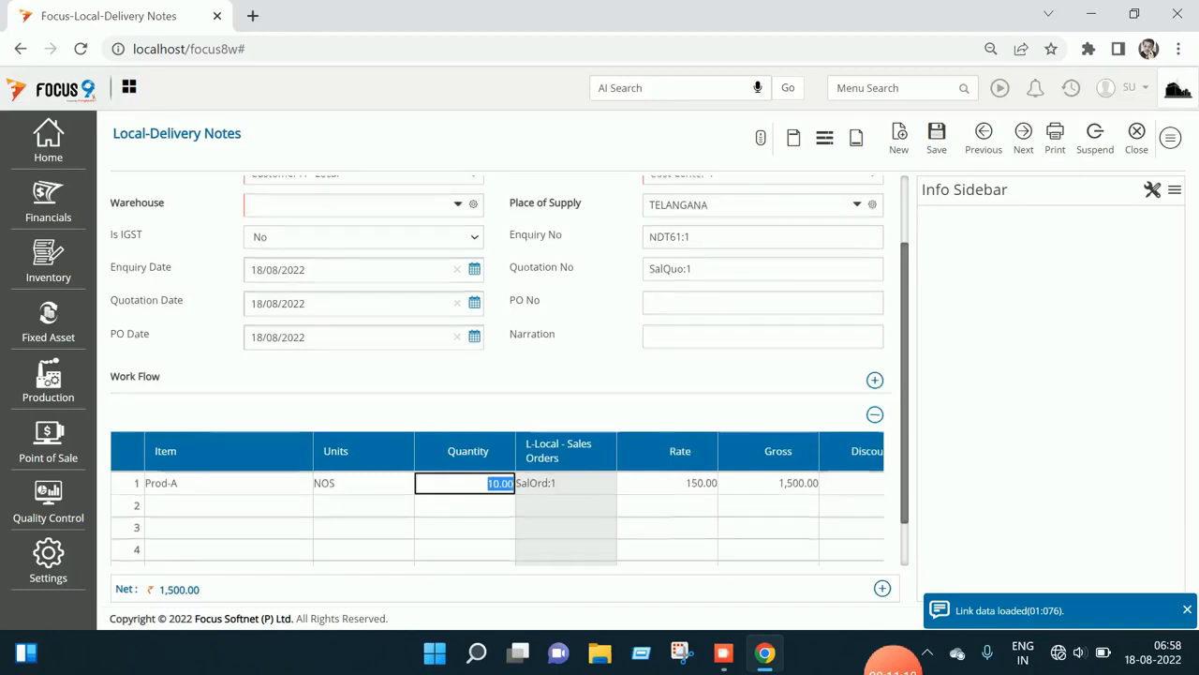
{"action": "scroll", "coordinate": [509, 368], "scroll_direction": "up", "scroll_amount": 1}
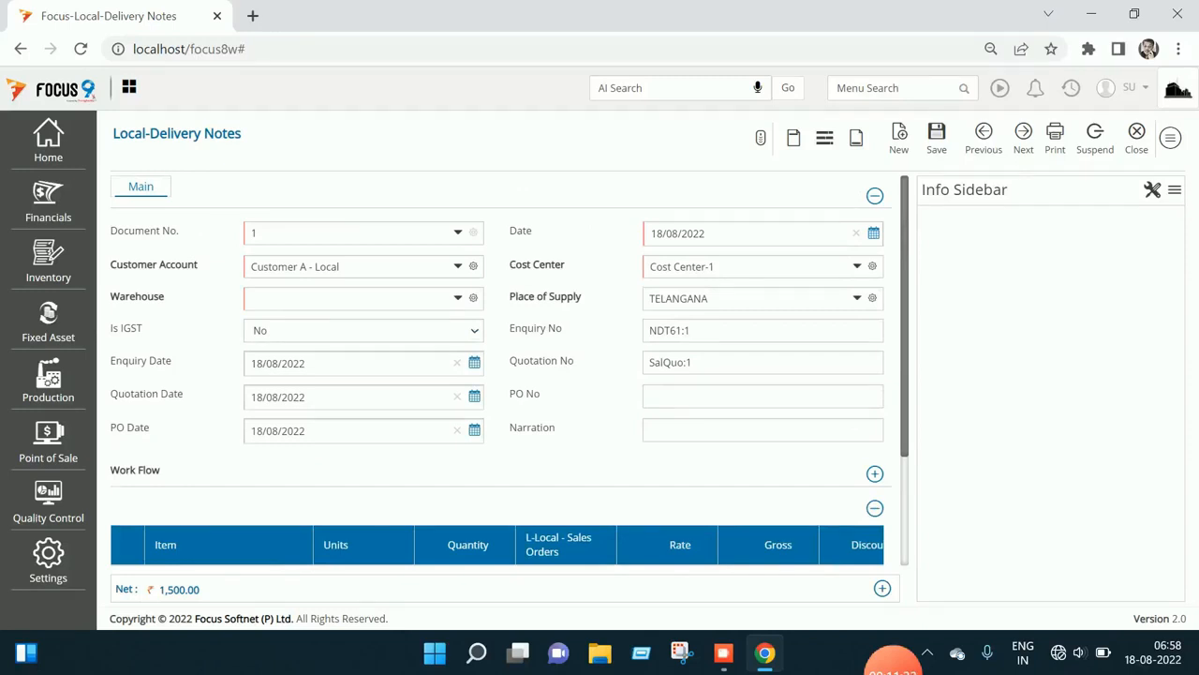
Set the delivery note's Warehouse to W1 and save the note
{"action": "left_click", "coordinate": [351, 298]}
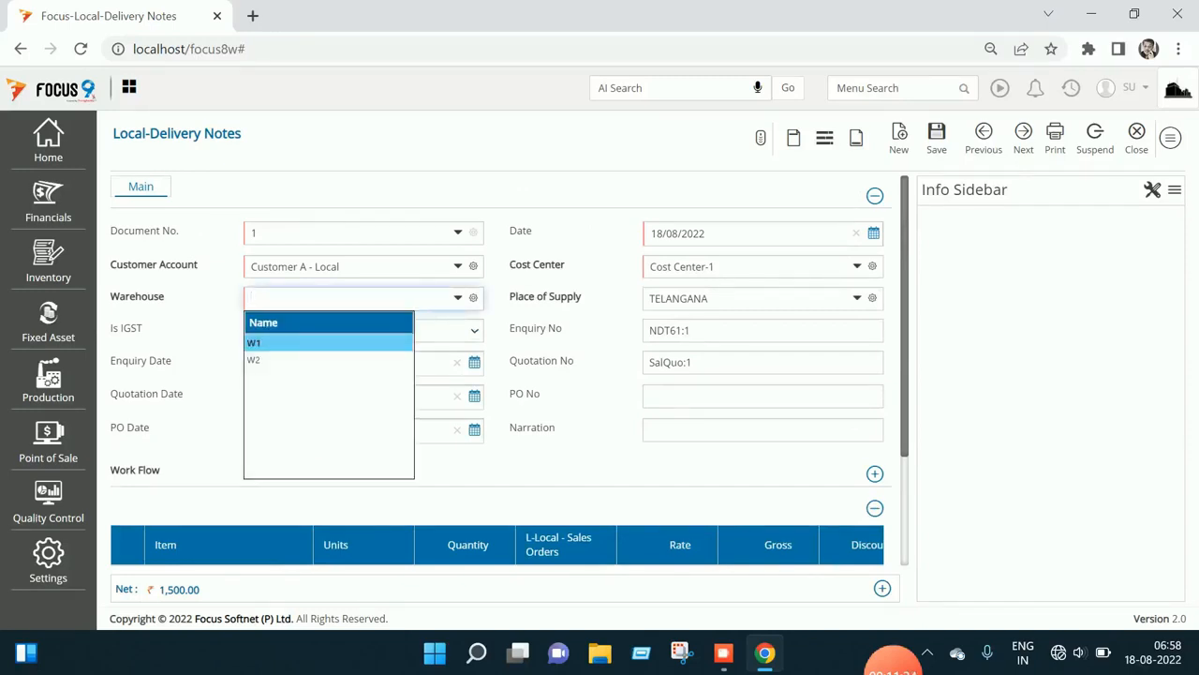
{"action": "key", "text": "Return"}
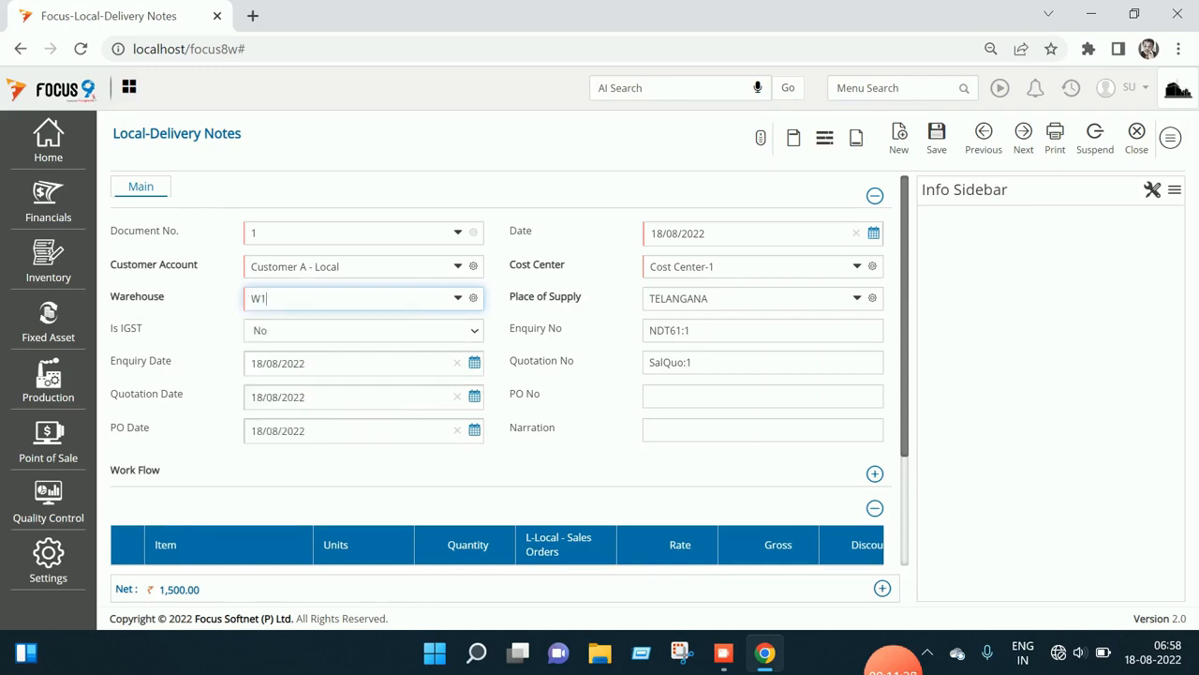
{"action": "key", "text": "ctrl+s"}
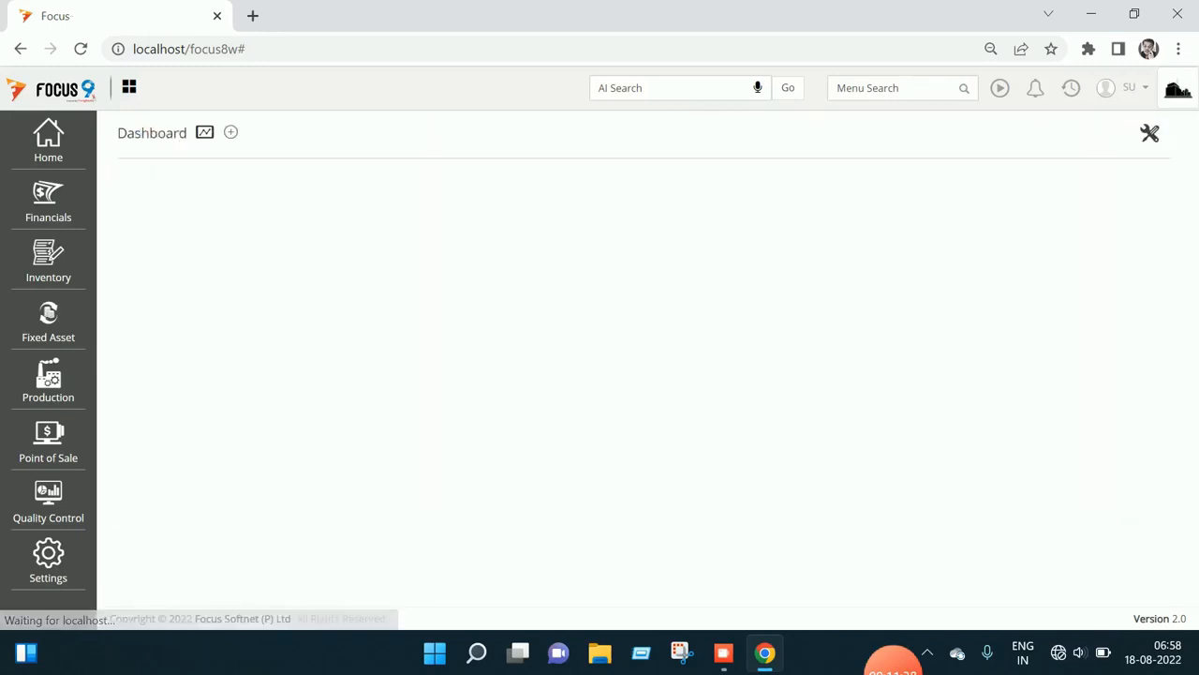
Run the Stock Ledger report for all items with the date option As on date, review Prod-A's entries, and close the report
{"action": "left_click", "coordinate": [837, 88]}
{"action": "type", "text": "stock le"}
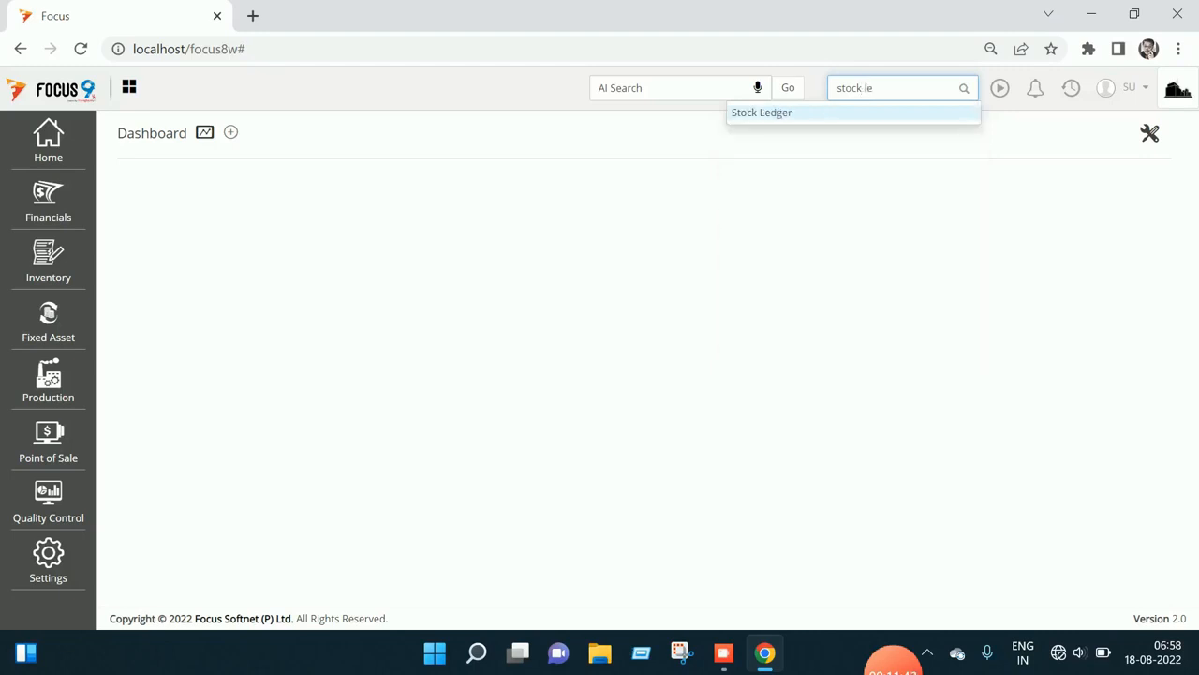
{"action": "key", "text": "Return"}
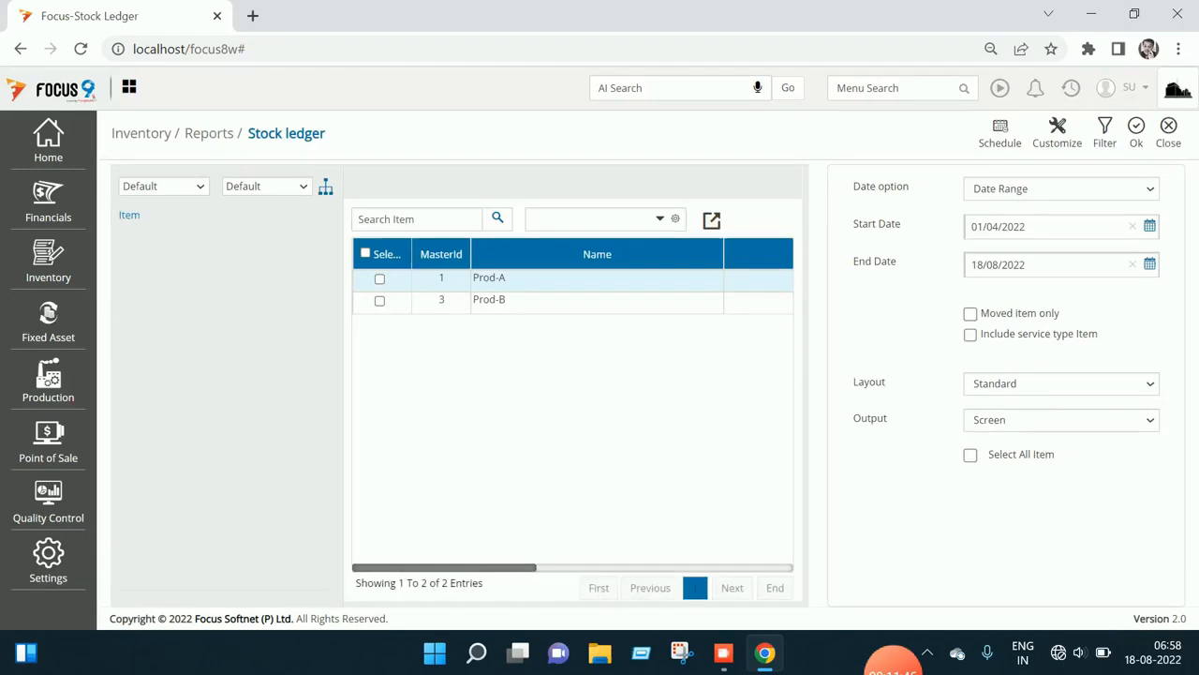
{"action": "left_click", "coordinate": [365, 253]}
{"action": "left_click", "coordinate": [1061, 188]}
{"action": "left_click", "coordinate": [1031, 220]}
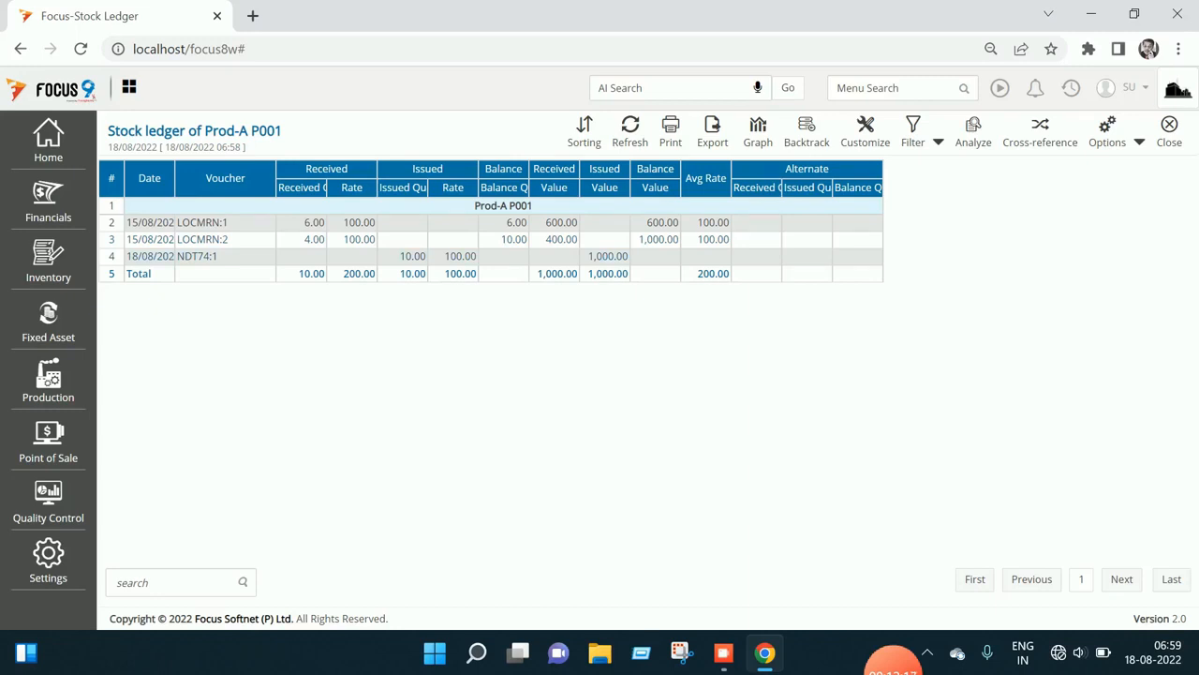
{"action": "left_click", "coordinate": [1169, 129]}
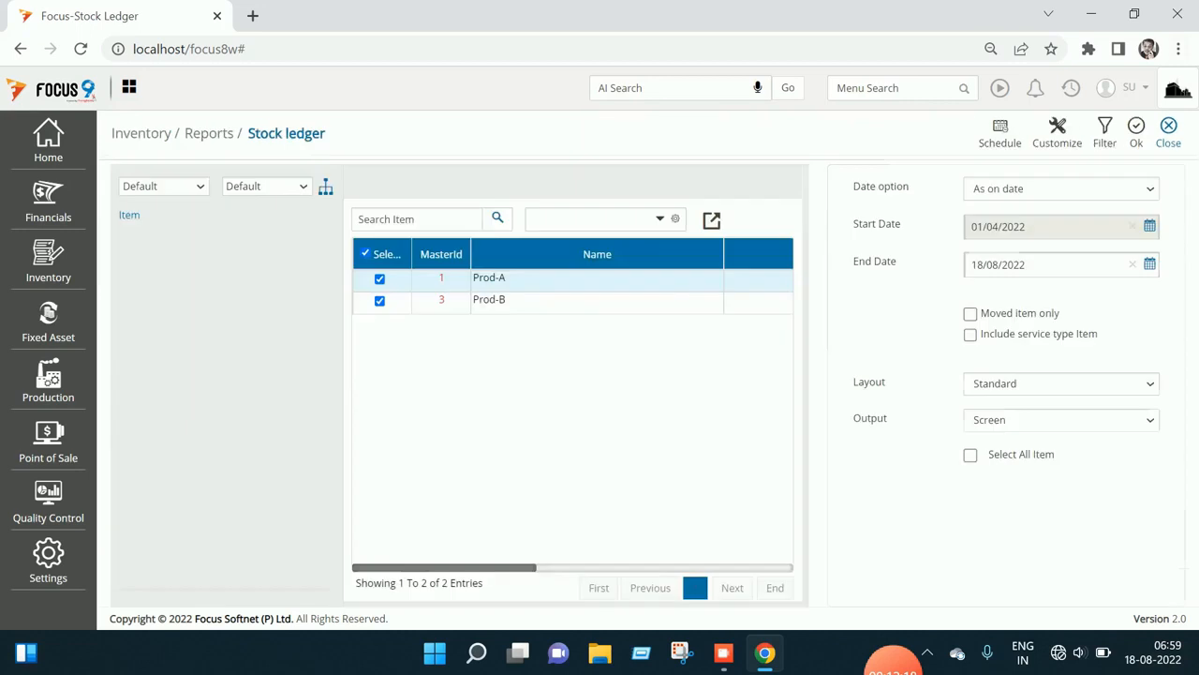
{"action": "left_click", "coordinate": [1168, 130]}
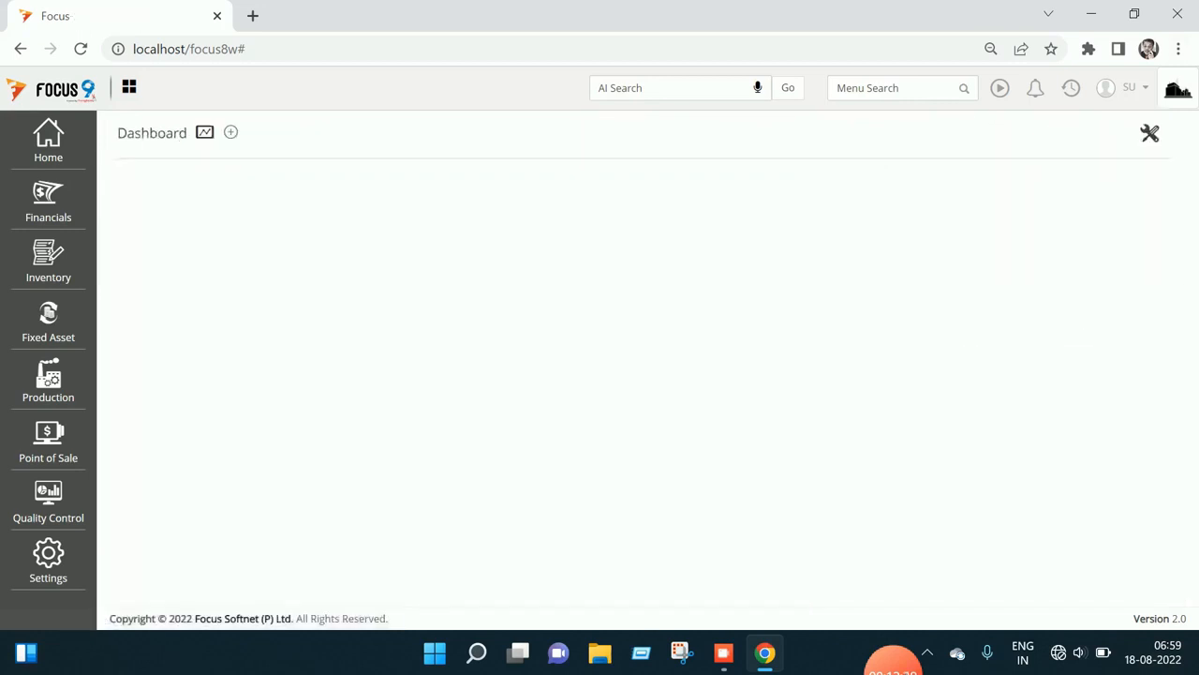
Open the Stock movement report and run it for all items
{"action": "left_click", "coordinate": [895, 87]}
{"action": "type", "text": "stoc"}
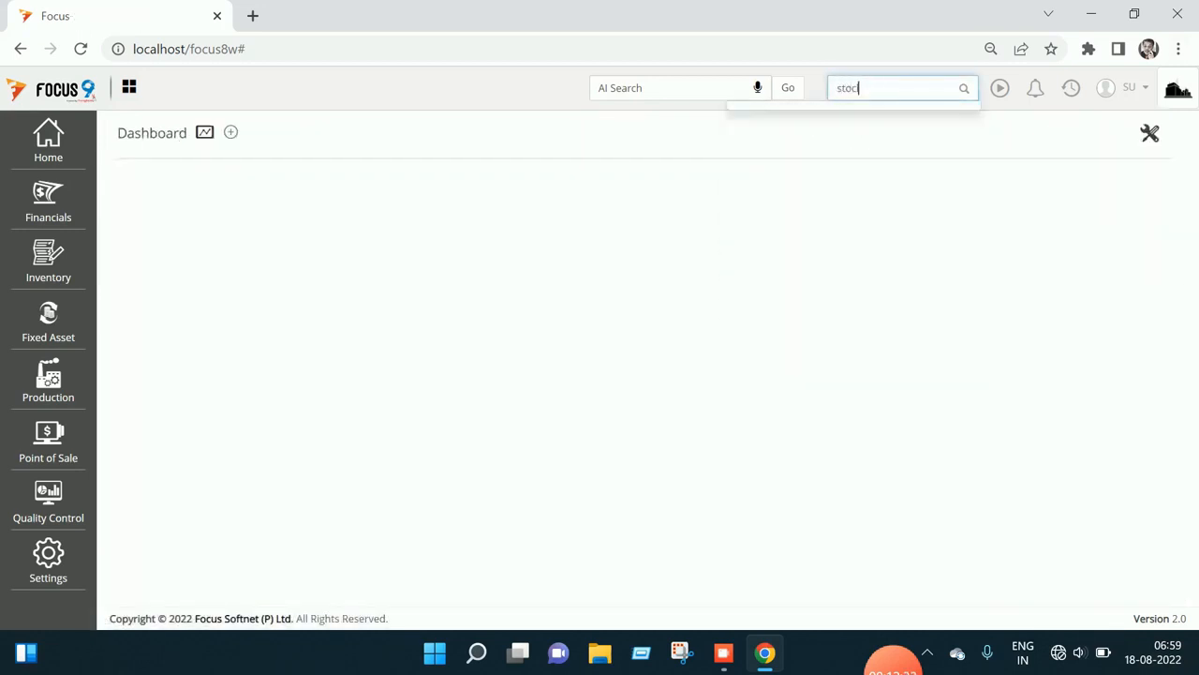
{"action": "type", "text": "k m"}
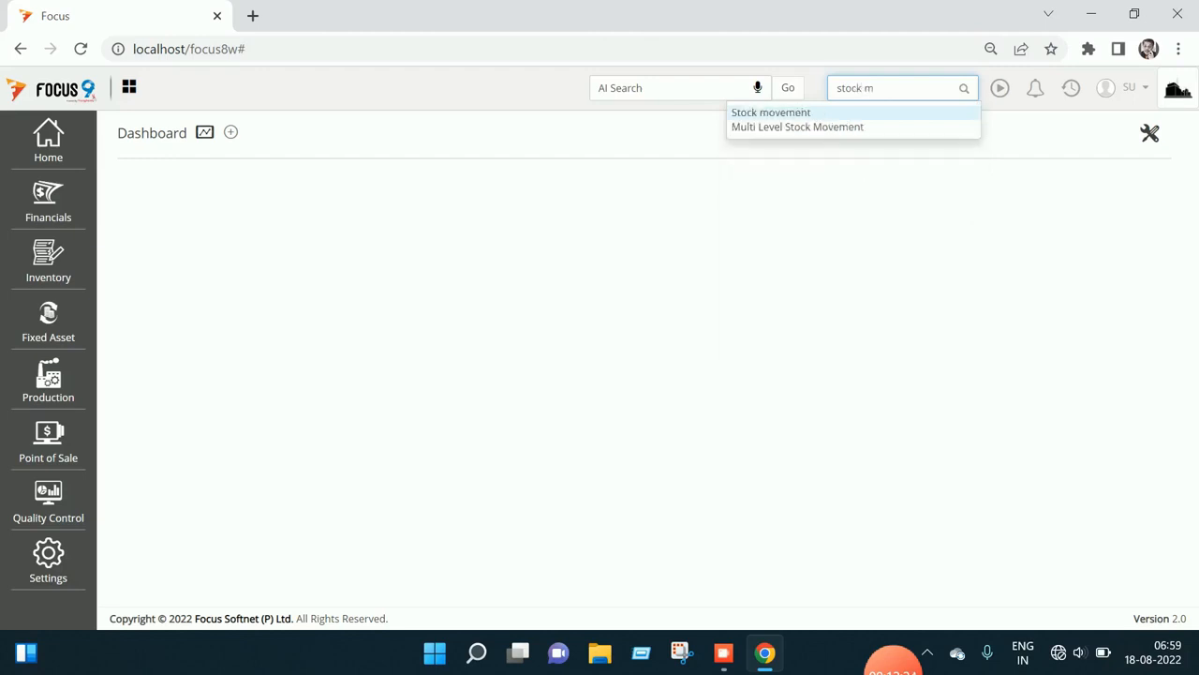
{"action": "key", "text": "Return"}
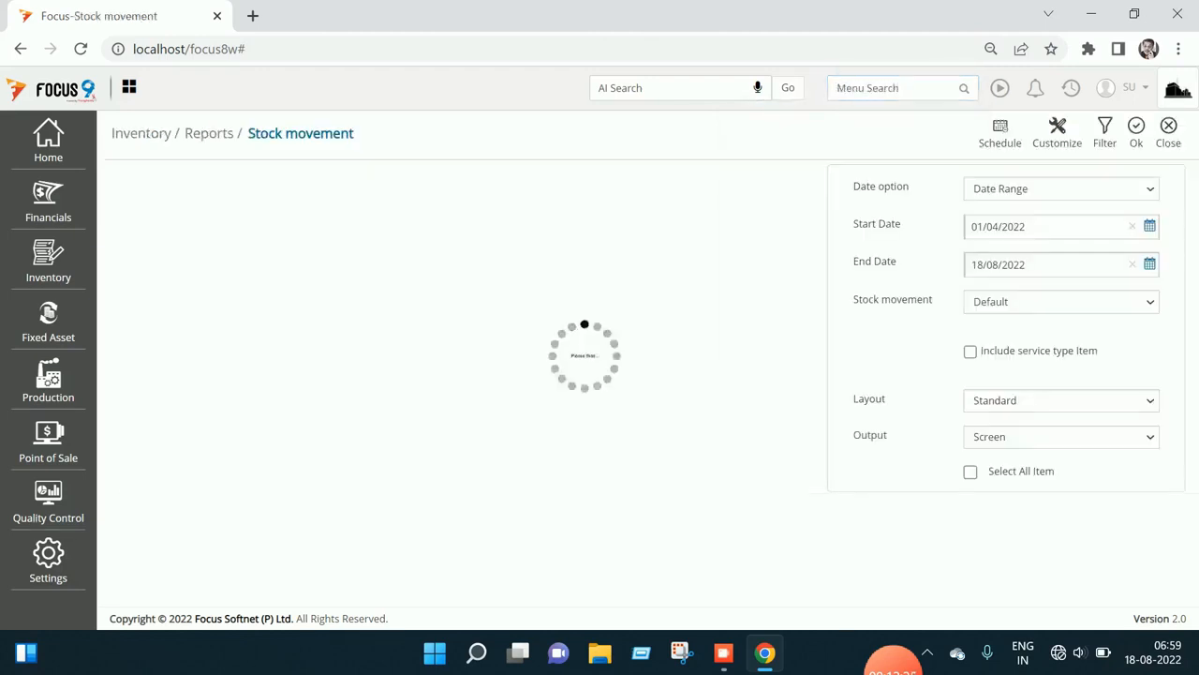
{"action": "left_click", "coordinate": [365, 253]}
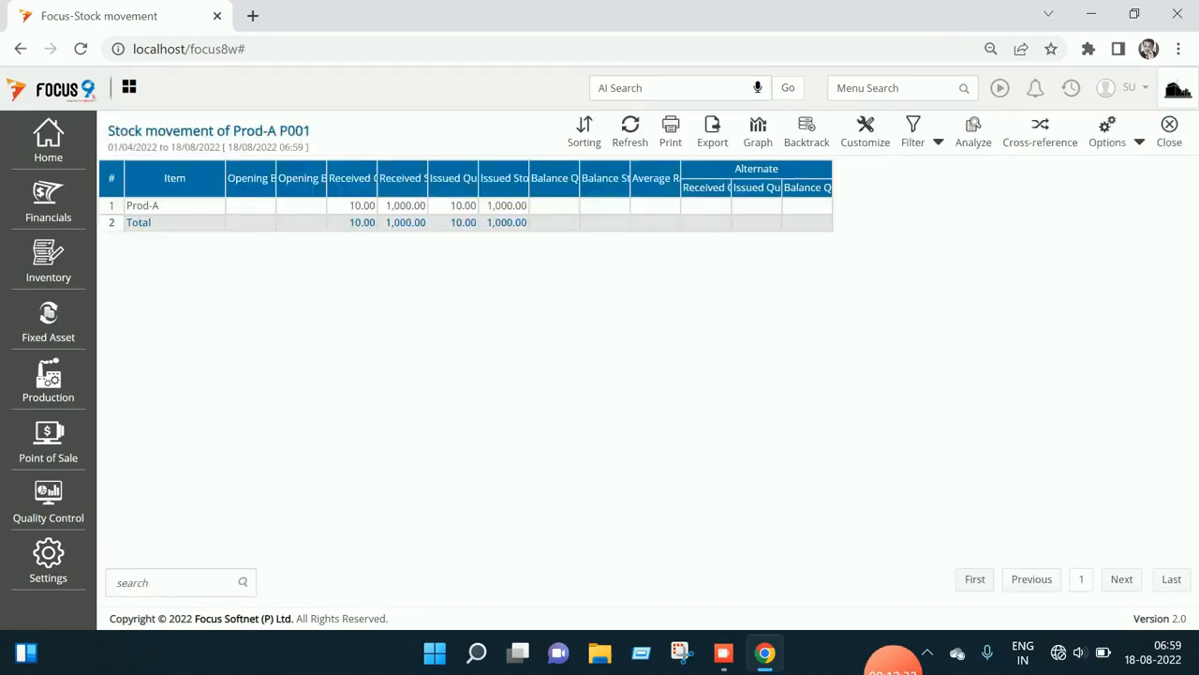
Apply Auto Adjust Width to the Stock movement report, review Prod-A's received and issued figures, and close the report
{"action": "left_click", "coordinate": [1139, 141]}
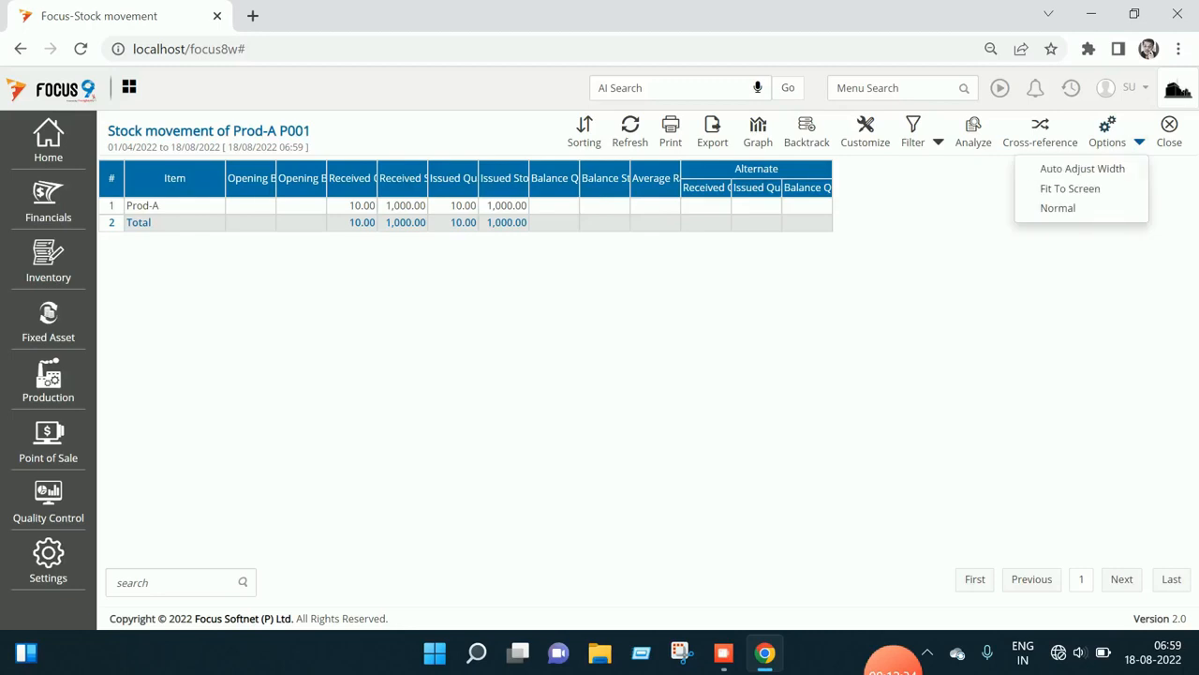
{"action": "left_click", "coordinate": [1087, 167]}
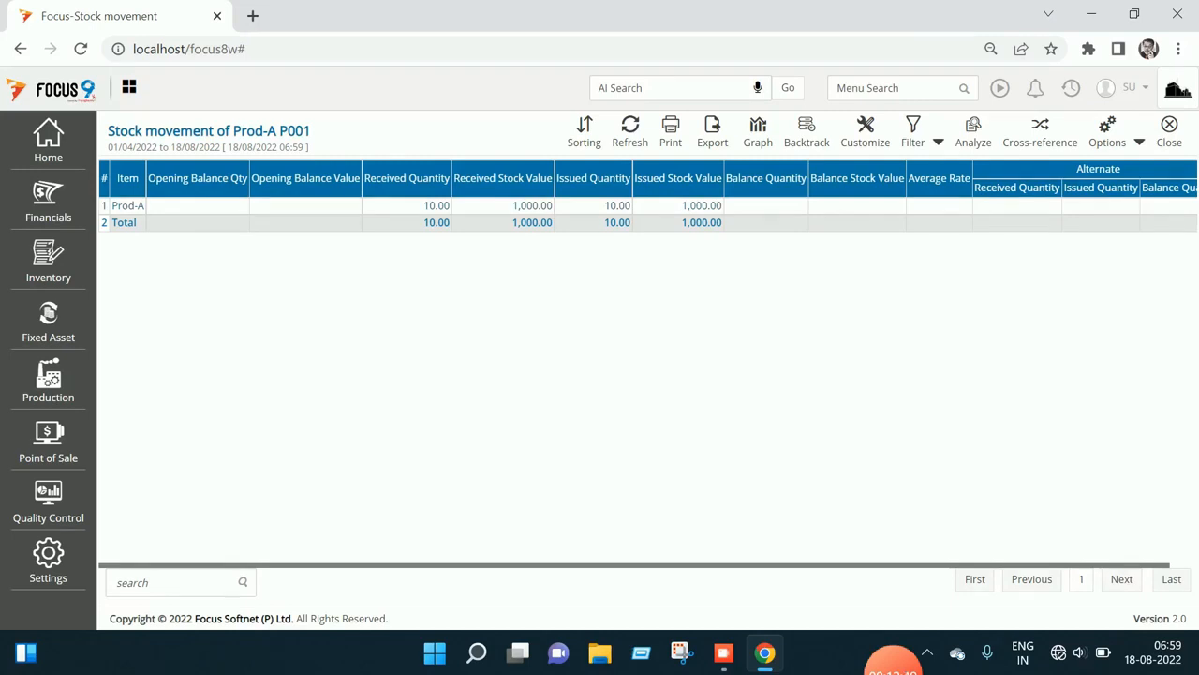
{"action": "left_click", "coordinate": [1139, 141]}
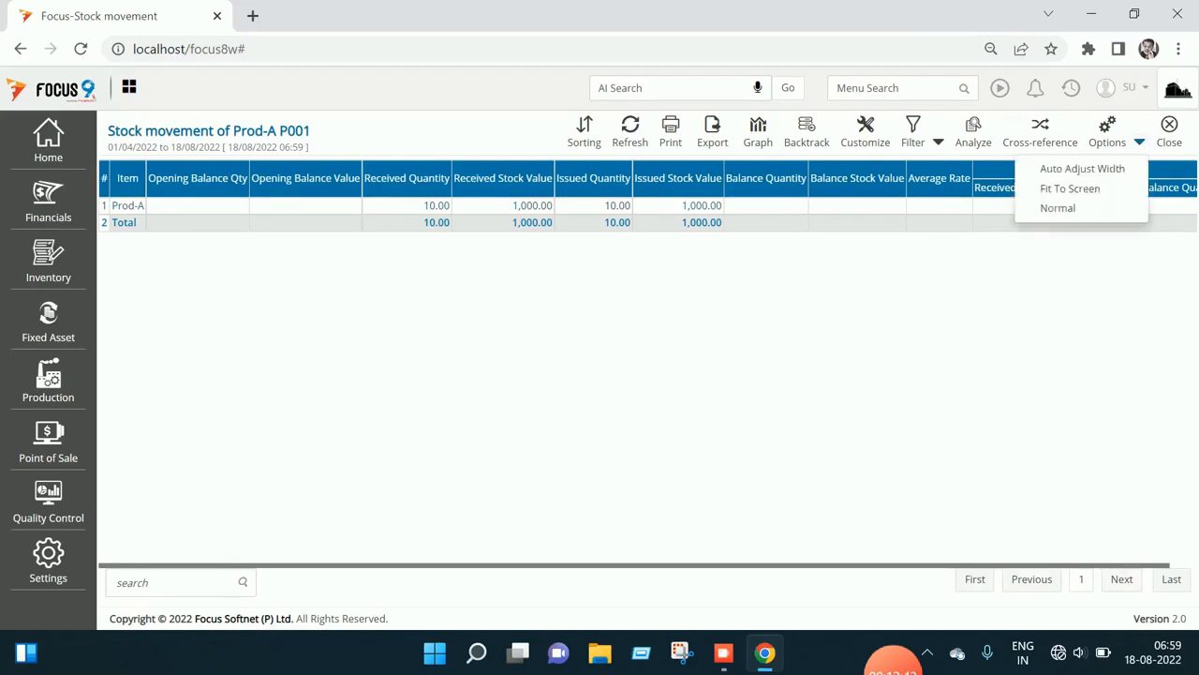
{"action": "left_click", "coordinate": [1086, 167]}
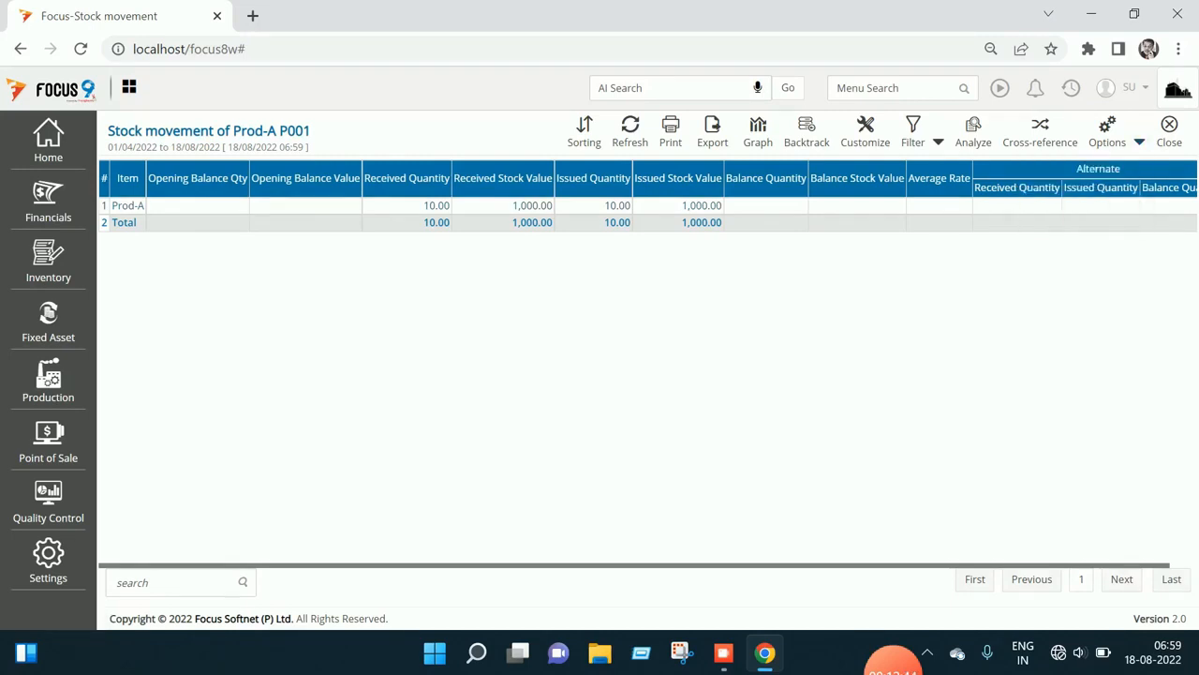
{"action": "key", "text": "Escape"}
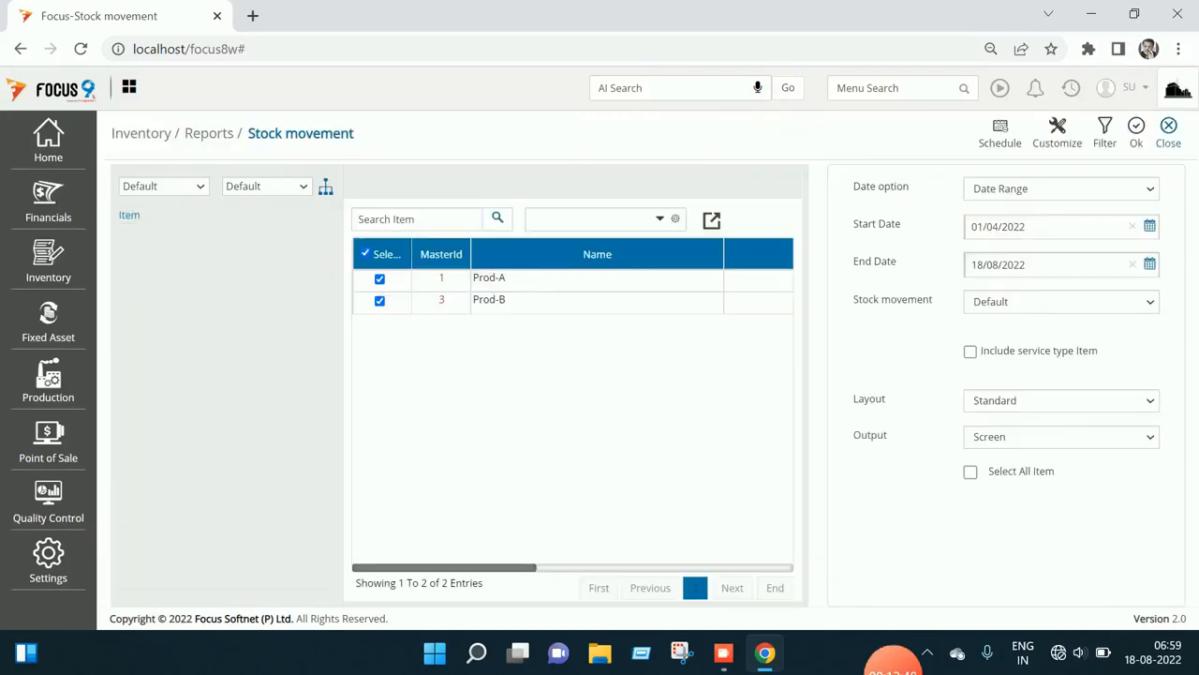
{"action": "key", "text": "Escape"}
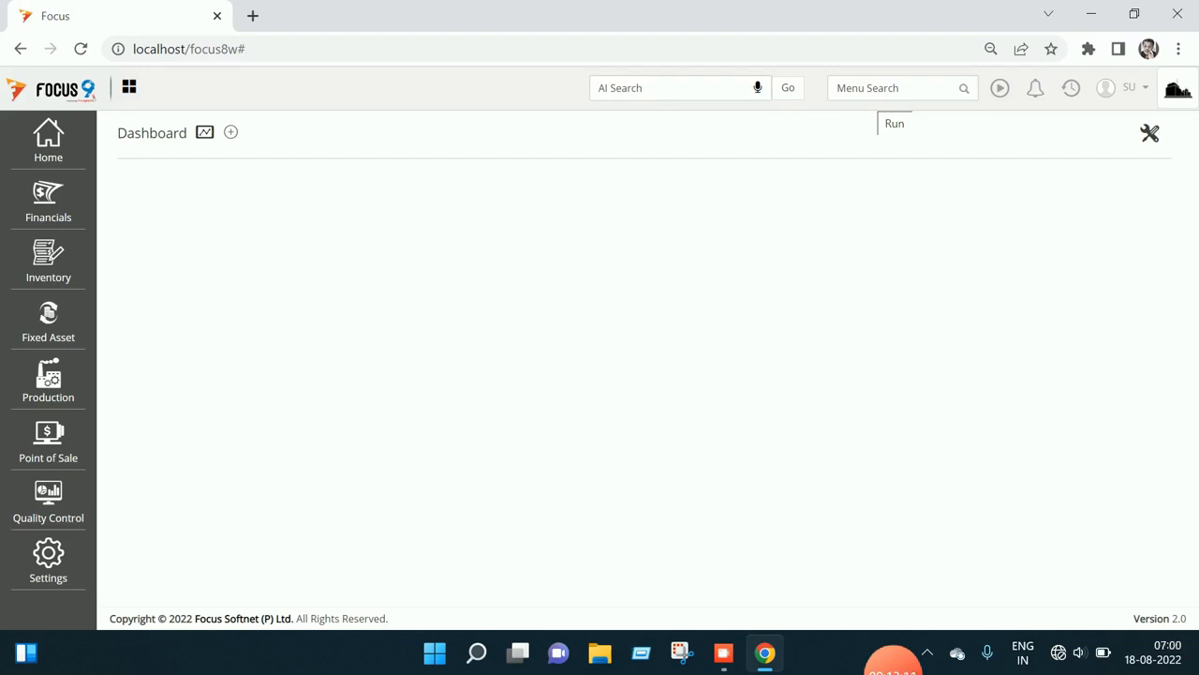
Open Local - Sales Invoices and convert pending delivery note 1 into a sales invoice
{"action": "left_click", "coordinate": [894, 87]}
{"action": "type", "text": "sales In"}
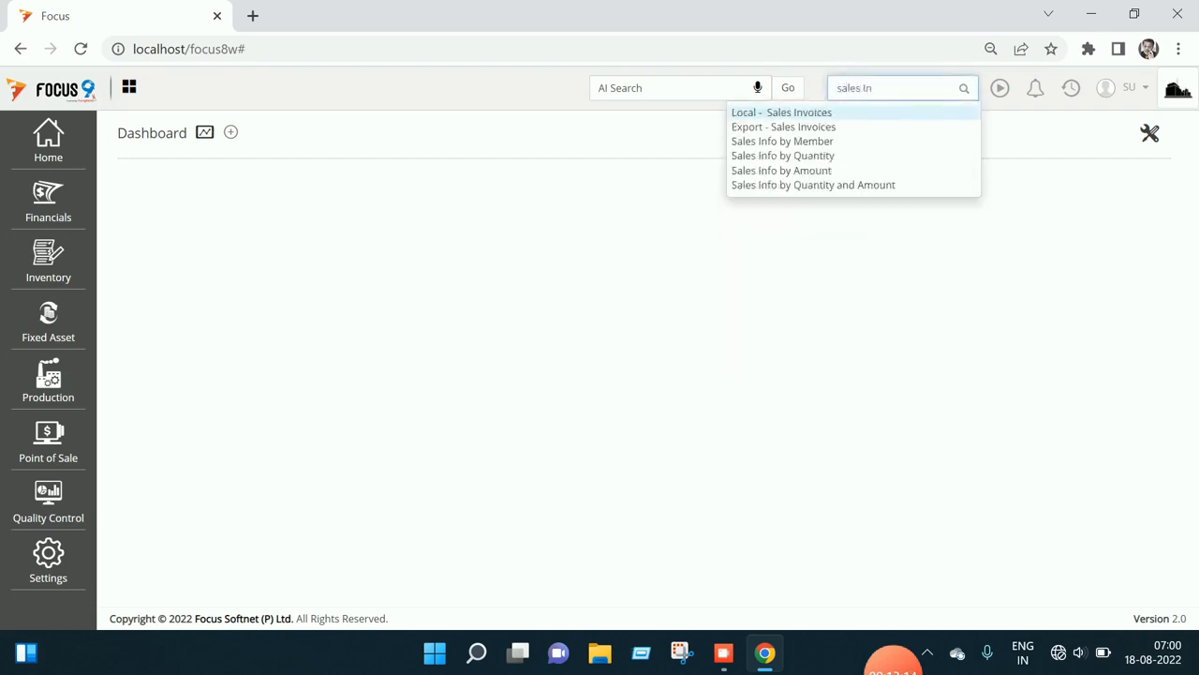
{"action": "key", "text": "Return"}
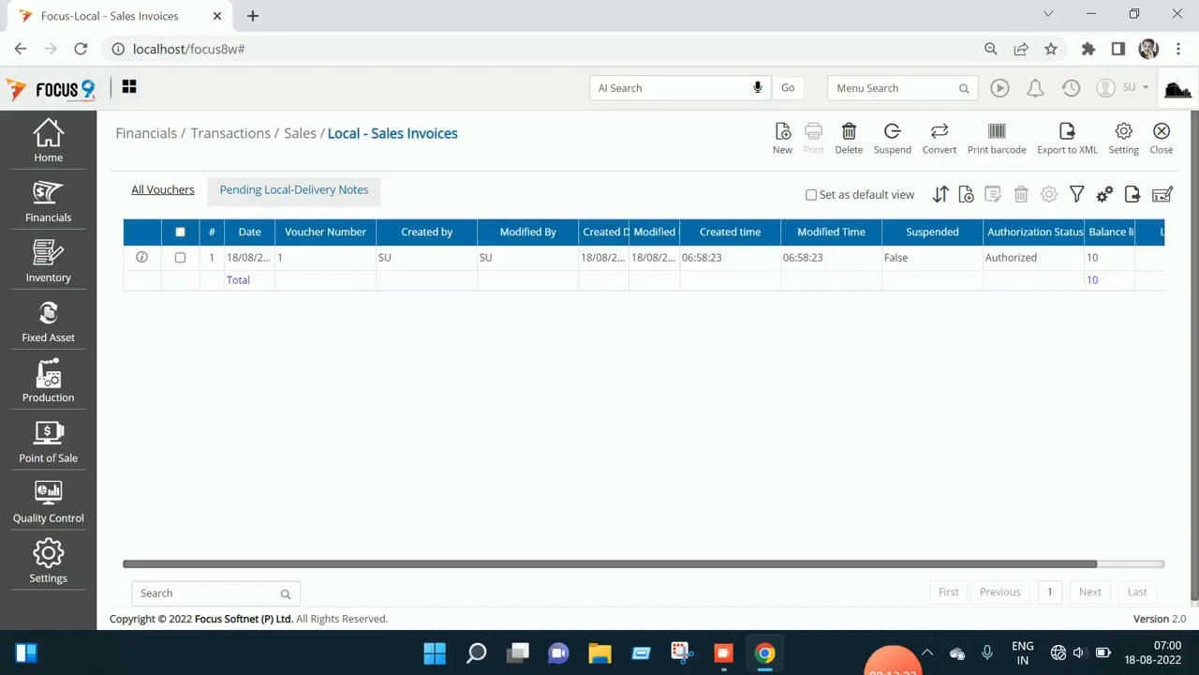
{"action": "left_click", "coordinate": [180, 257]}
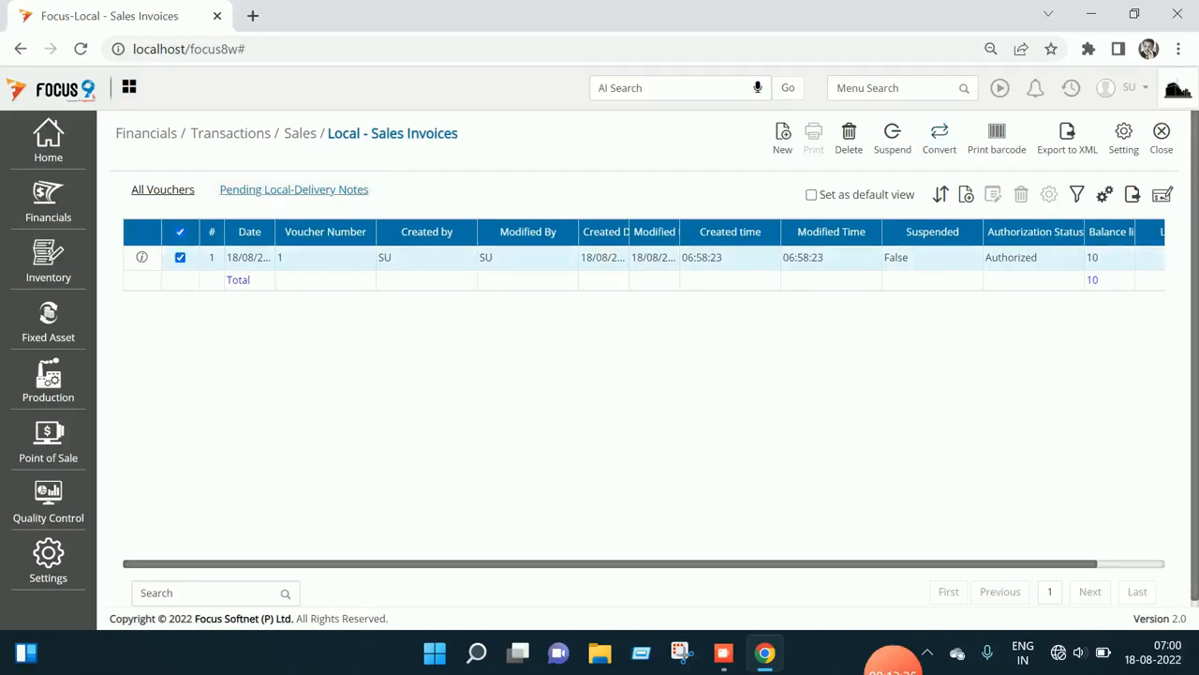
{"action": "key", "text": "Return"}
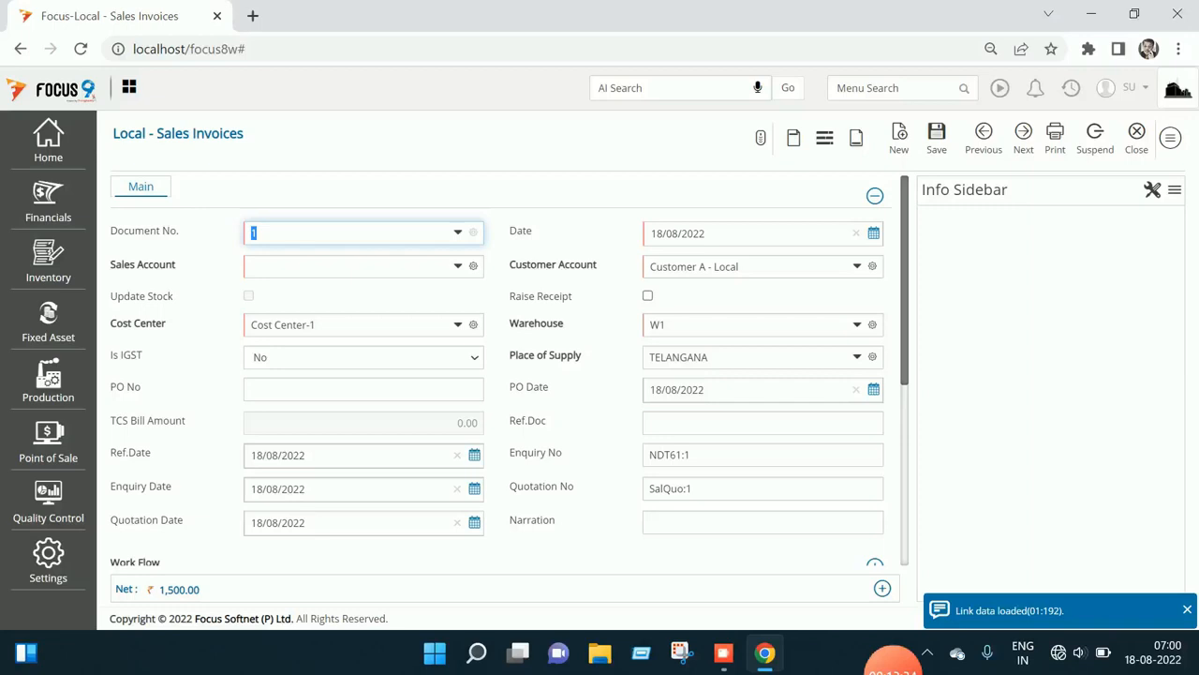
Set the invoice's Sales Account to Sales - Computers
{"action": "left_click", "coordinate": [351, 266]}
{"action": "type", "text": "sale"}
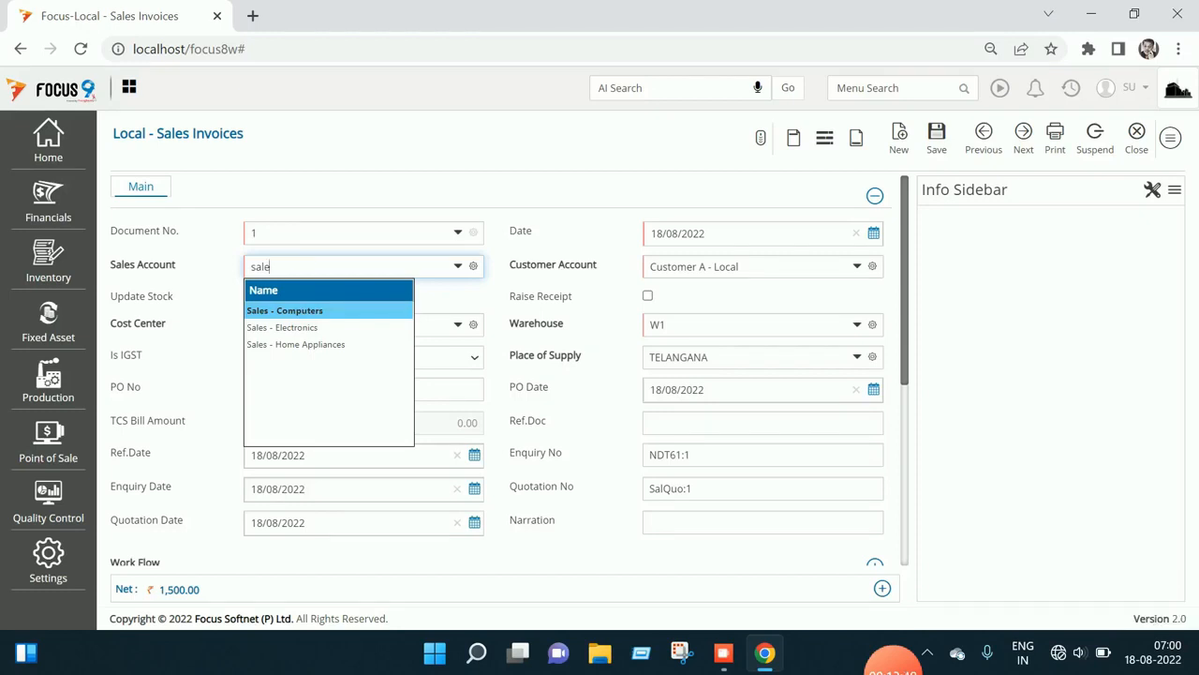
{"action": "key", "text": "Return"}
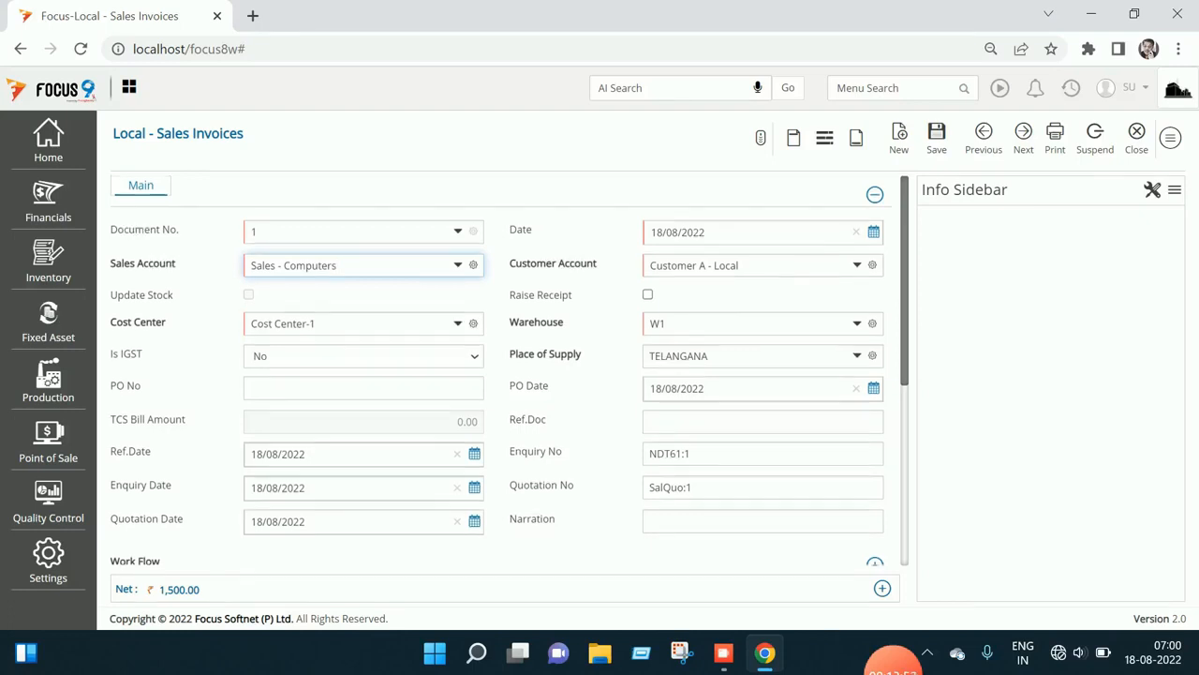
Review the invoice's Prod-A line across its discount, taxable value, CGST and SGST fields, and examine the net value below
{"action": "scroll", "coordinate": [506, 374], "scroll_direction": "down", "scroll_amount": 1}
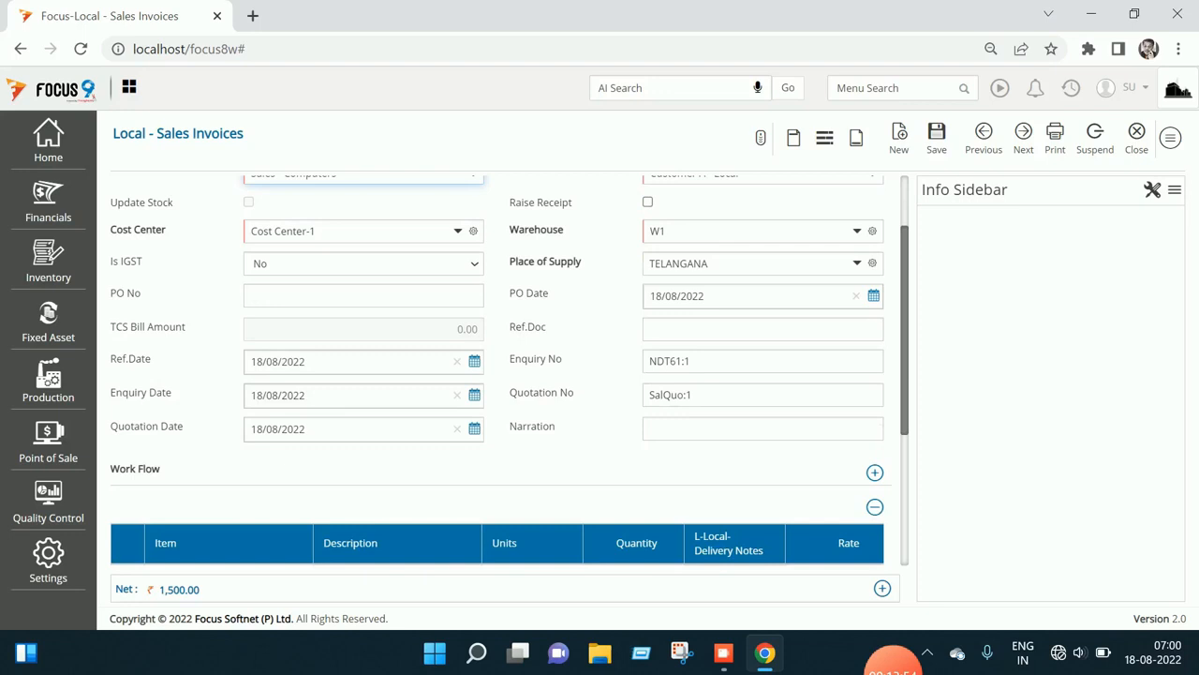
{"action": "scroll", "coordinate": [506, 375], "scroll_direction": "down", "scroll_amount": 1}
{"action": "mouse_move", "coordinate": [178, 589]}
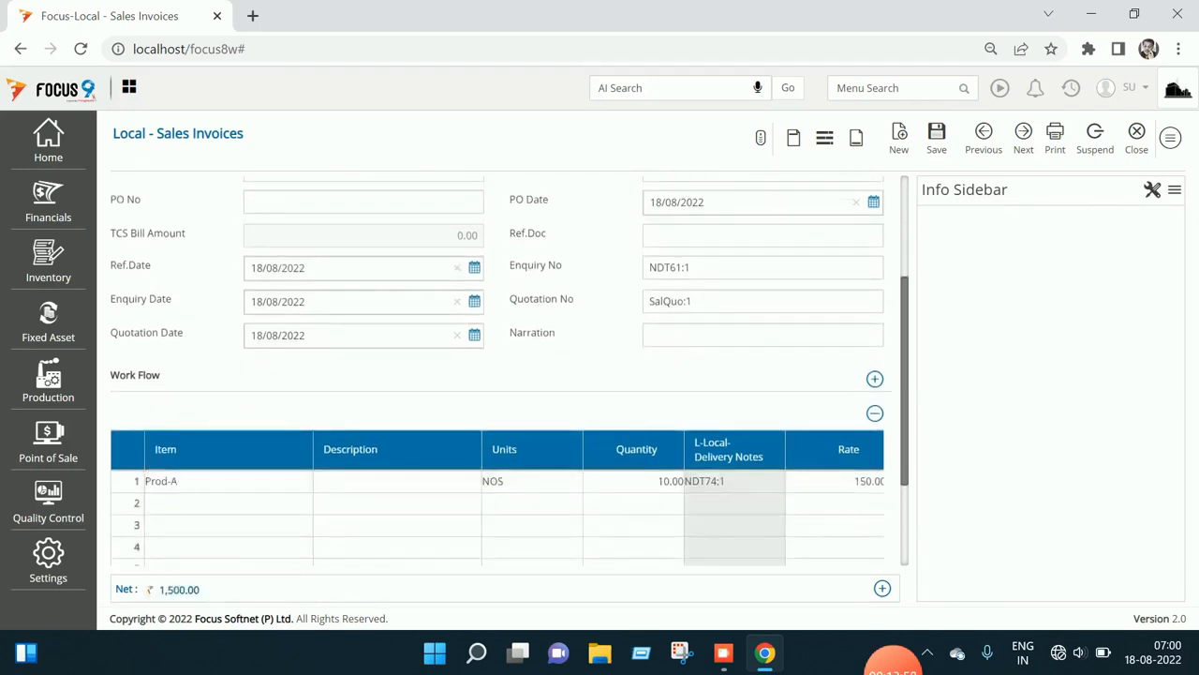
{"action": "key", "text": "Tab"}
{"action": "key", "text": "Tab"}
{"action": "key", "text": "Tab"}
{"action": "key", "text": "Tab"}
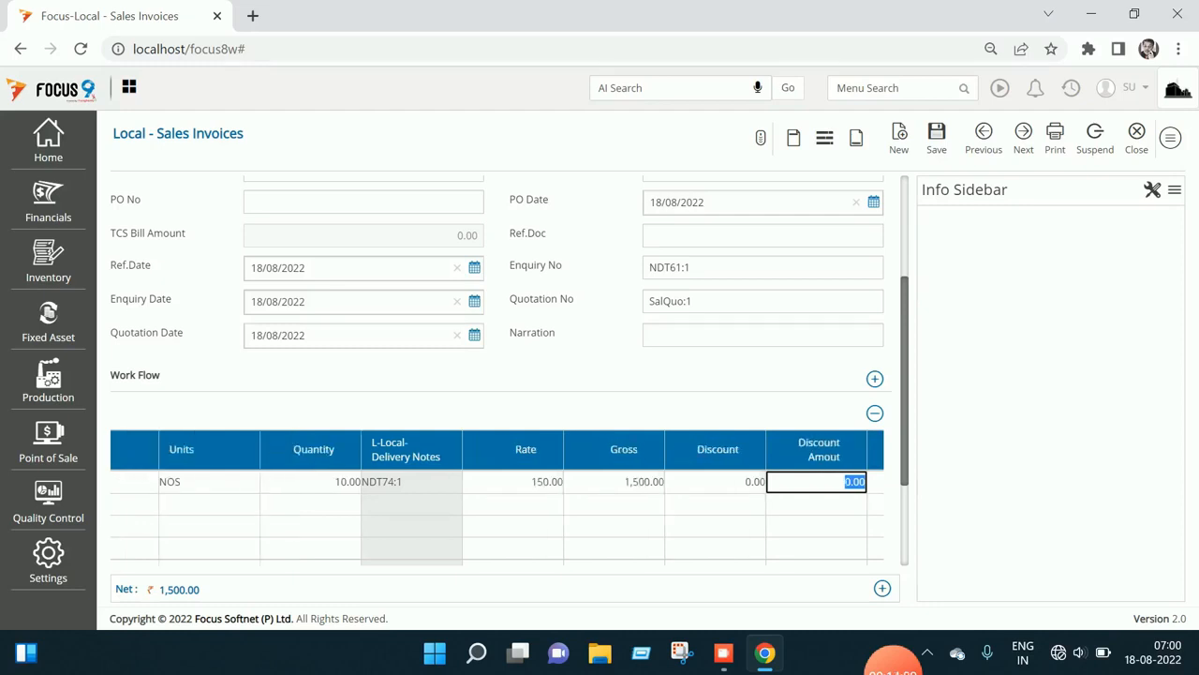
{"action": "key", "text": "Tab"}
{"action": "key", "text": "Tab"}
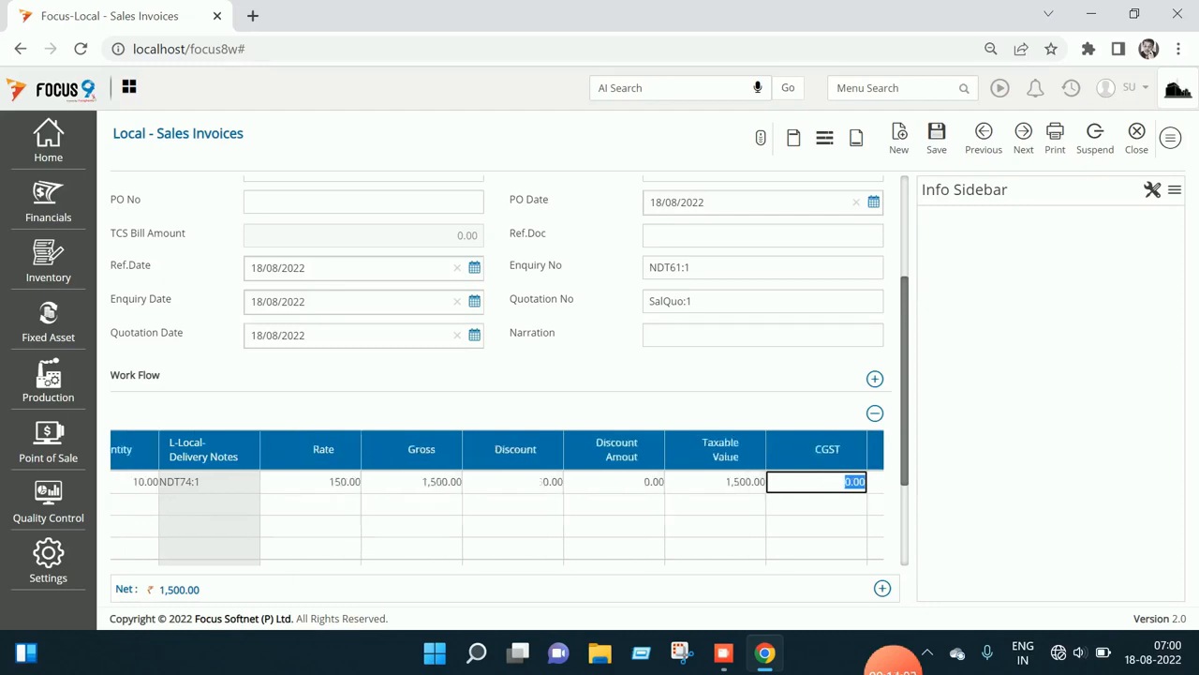
{"action": "key", "text": "Tab"}
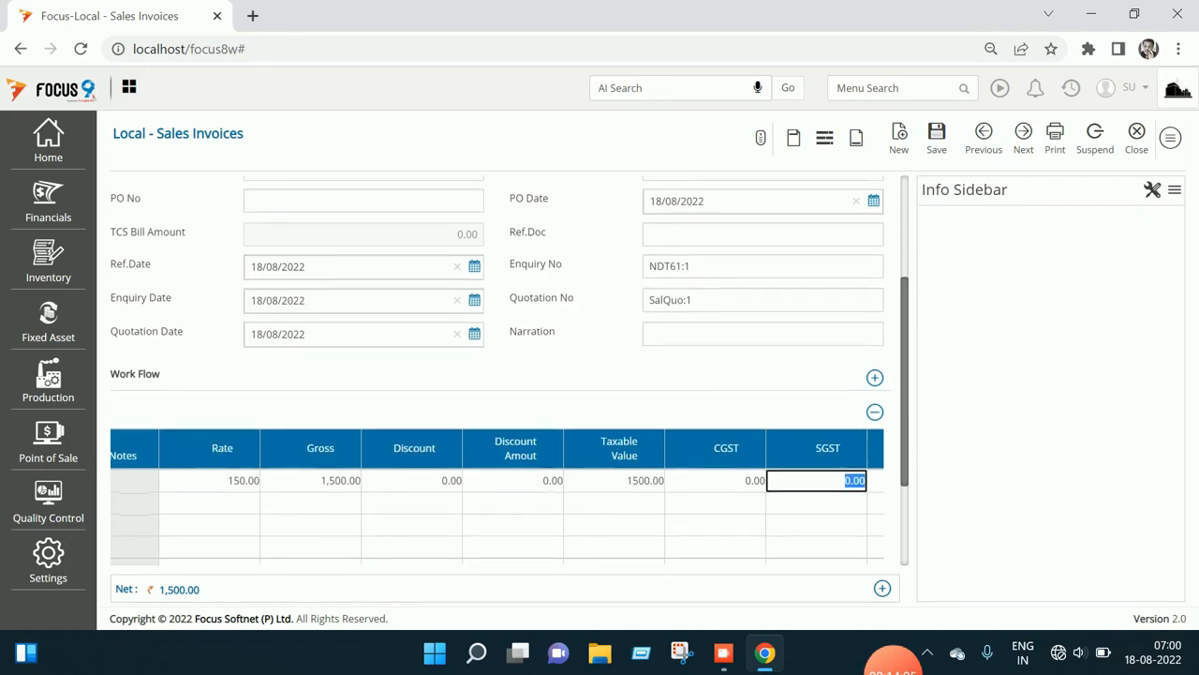
{"action": "scroll", "coordinate": [506, 375], "scroll_direction": "down", "scroll_amount": 2}
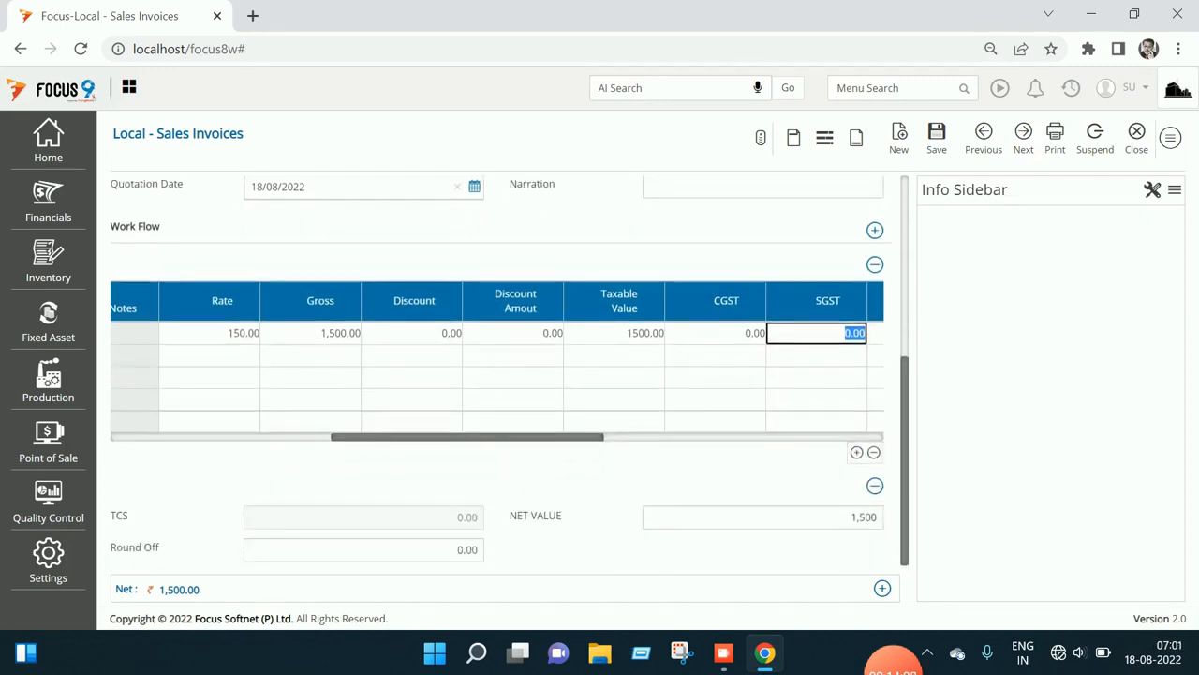
Save the sales invoice with its bill adjusted as a New Reference, and close Local - Sales Invoices
{"action": "left_click", "coordinate": [761, 517]}
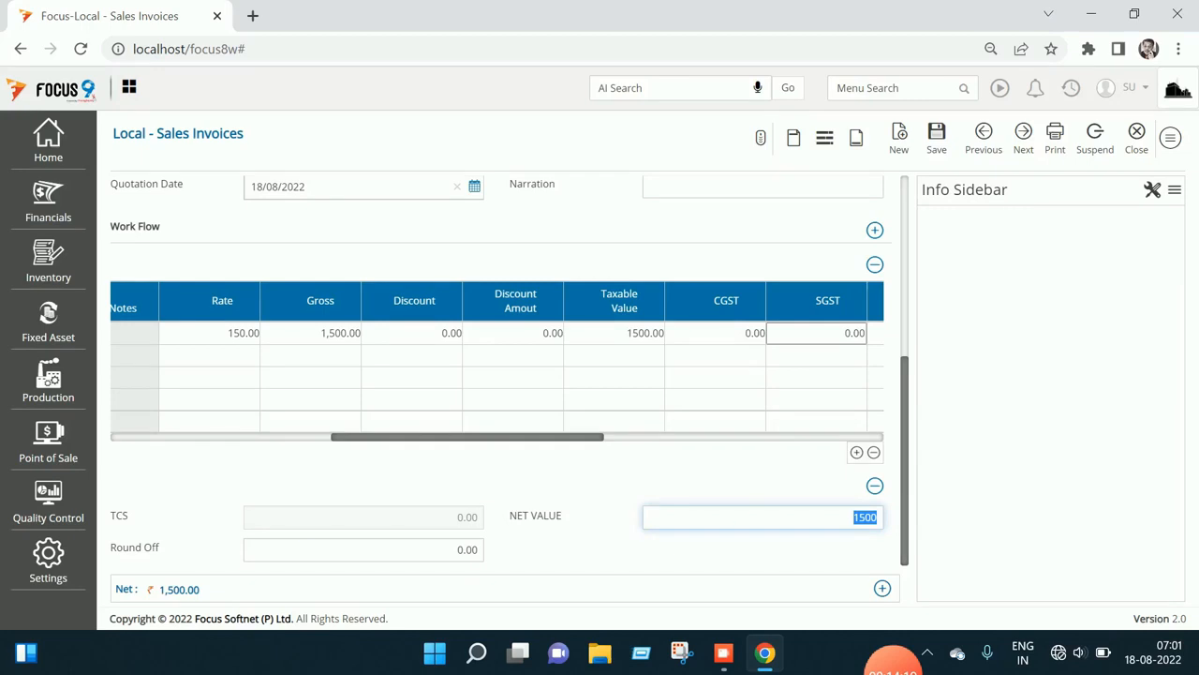
{"action": "key", "text": "Tab"}
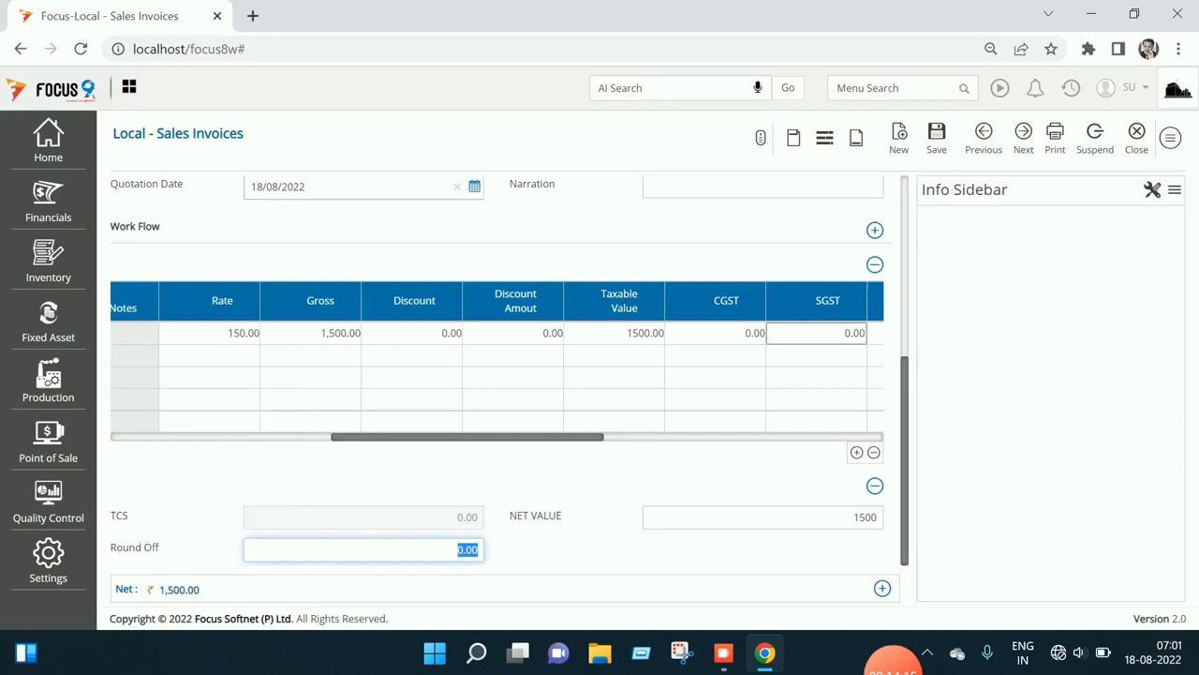
{"action": "key", "text": "shift+Tab"}
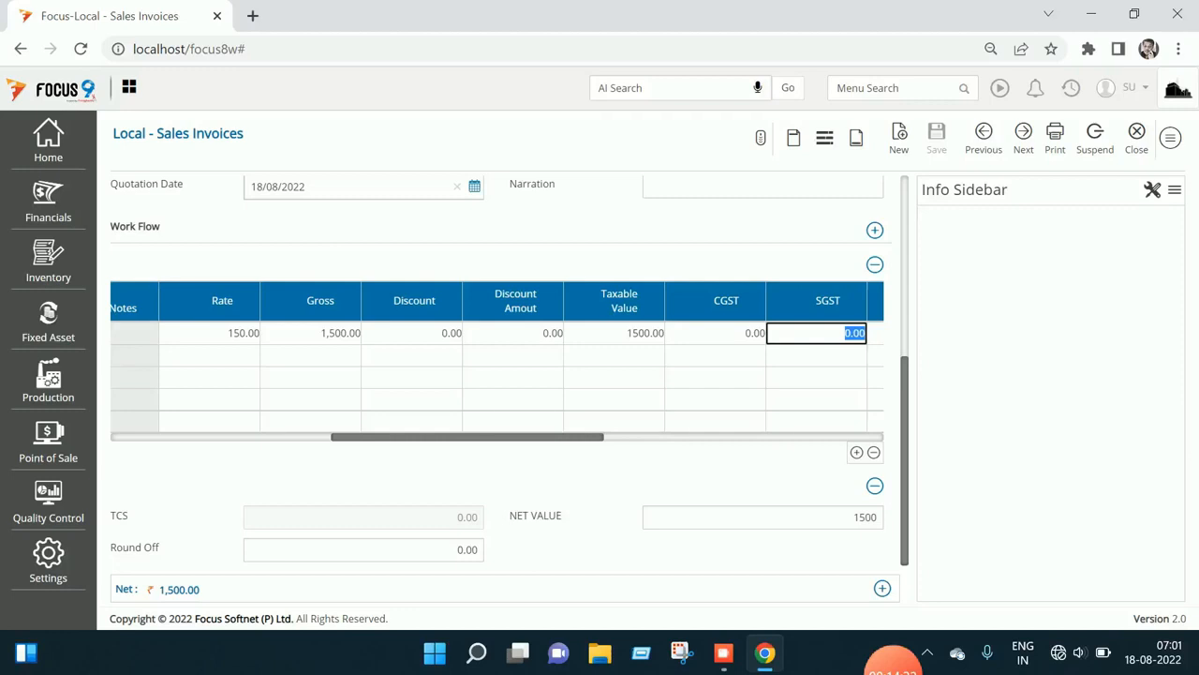
{"action": "key", "text": "ctrl+s"}
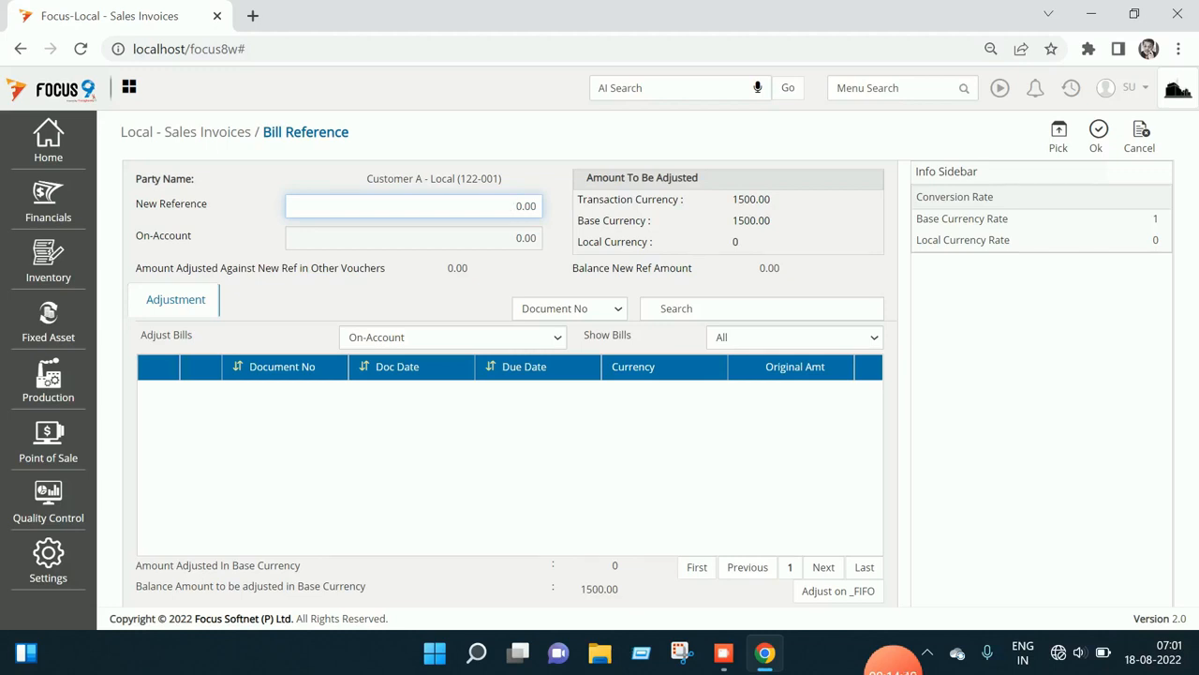
{"action": "left_click", "coordinate": [453, 337]}
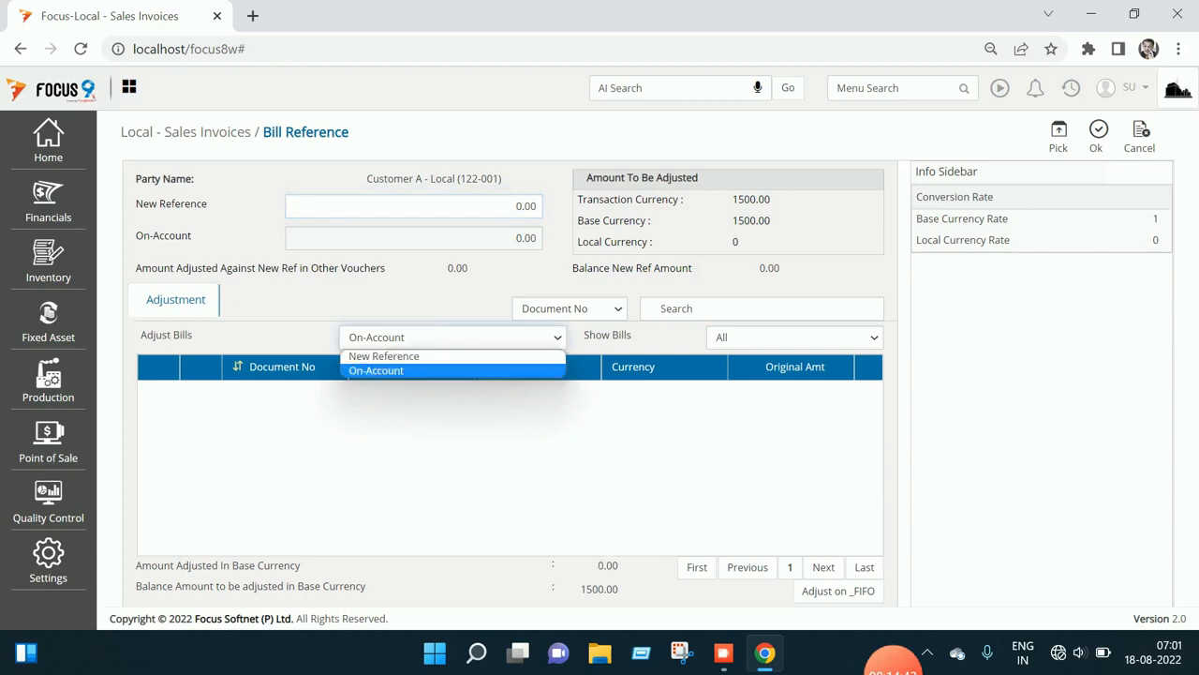
{"action": "left_click", "coordinate": [393, 354]}
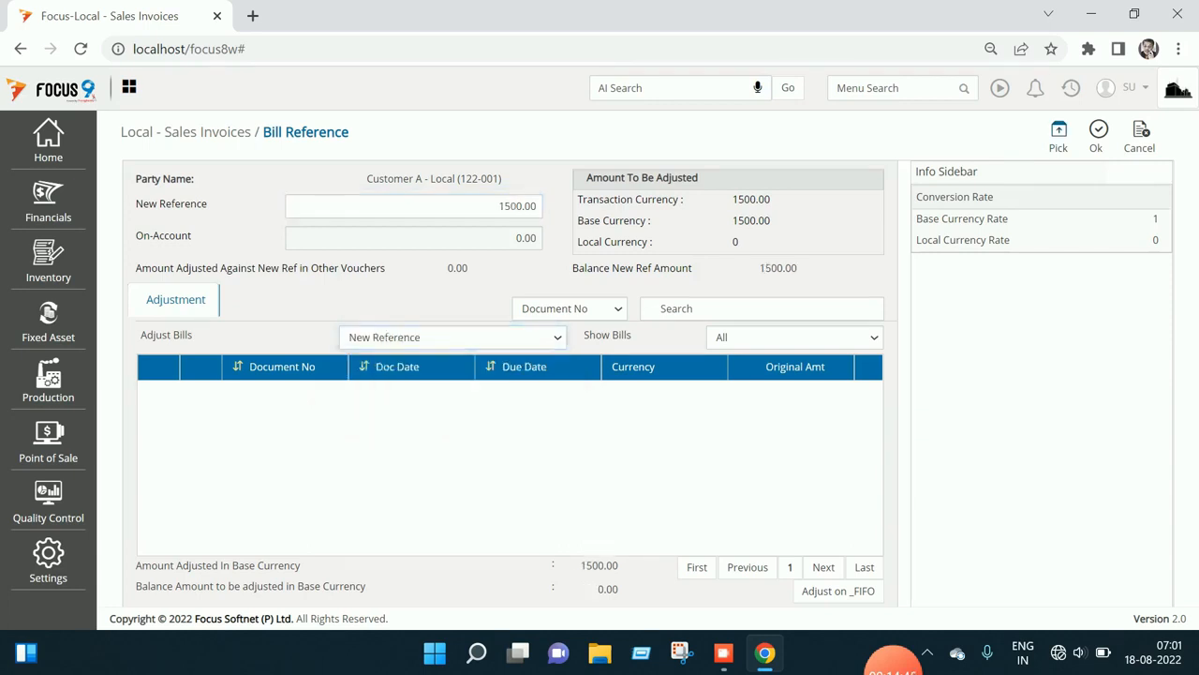
{"action": "key", "text": "ctrl+s"}
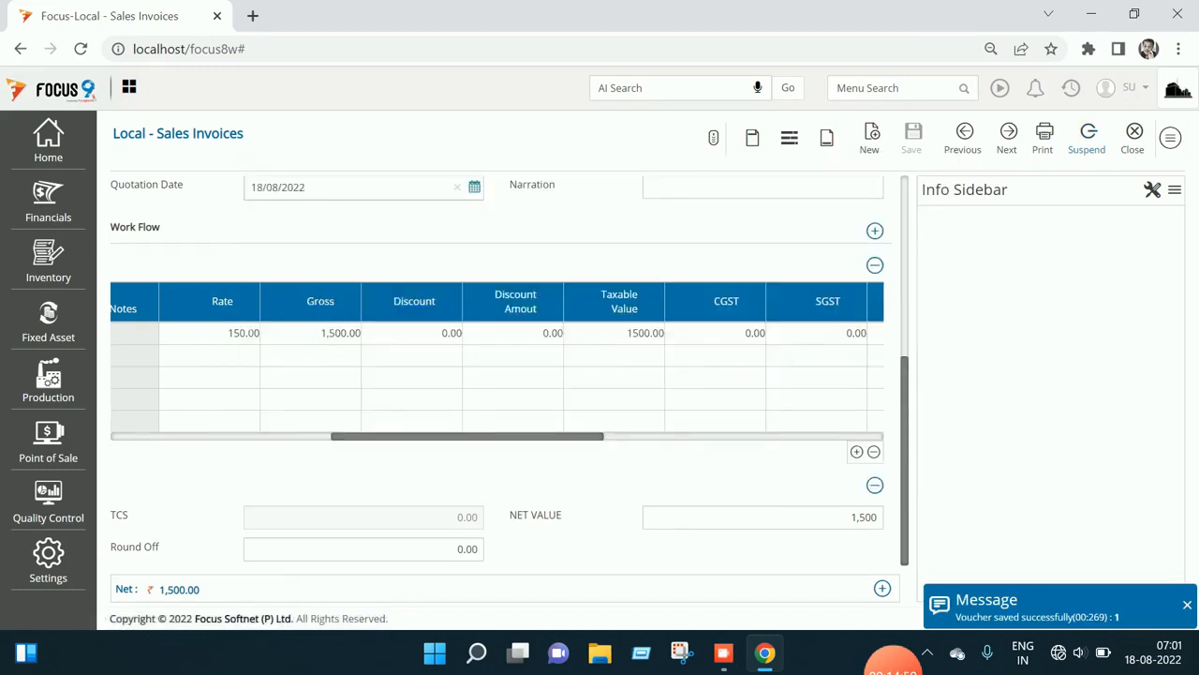
{"action": "key", "text": "Escape"}
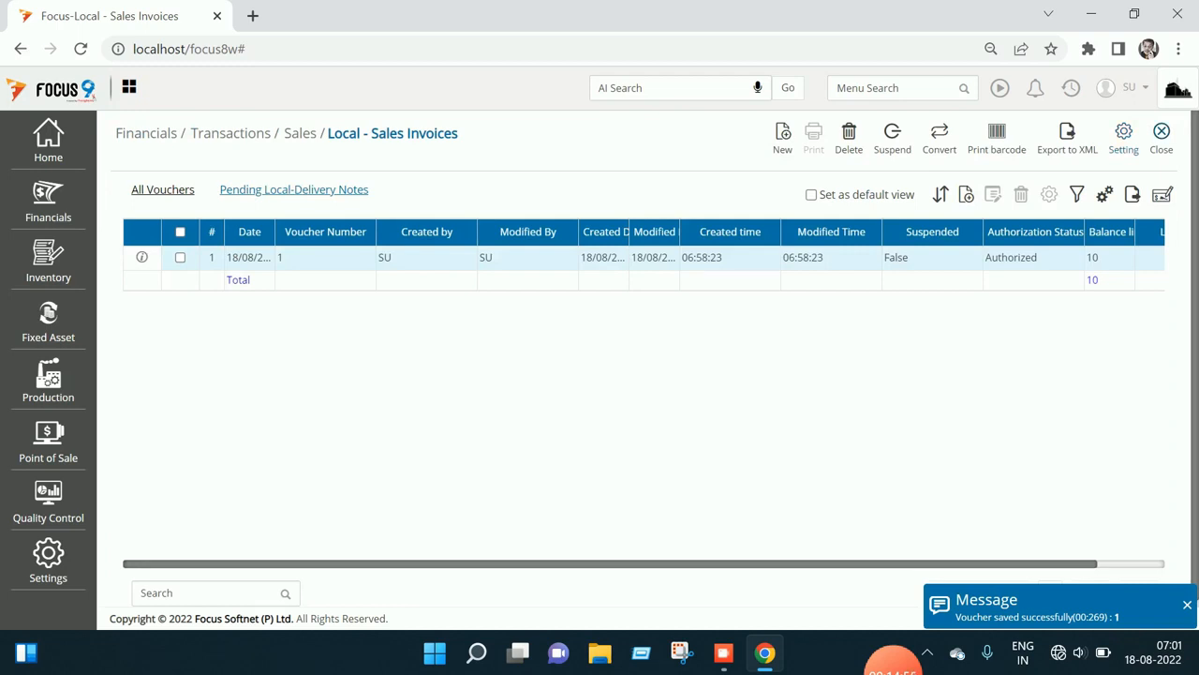
{"action": "key", "text": "Escape"}
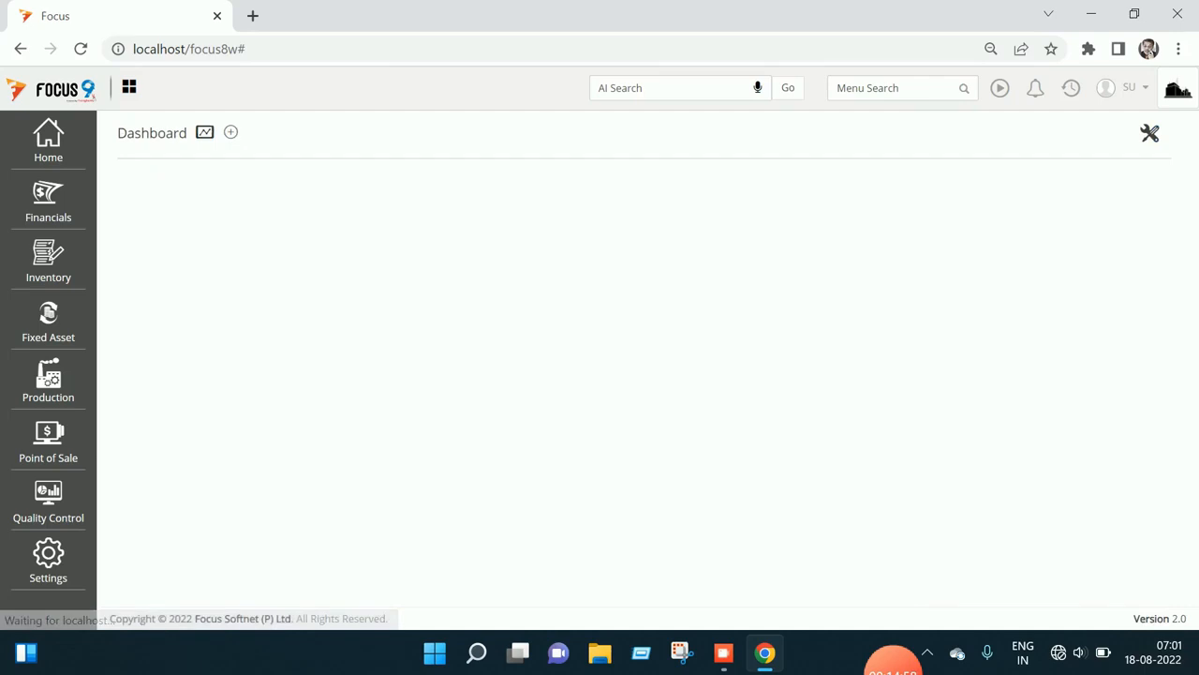
Run the Ledger report for Customer A - Local, review the sales invoice entry, and close the report
{"action": "left_click", "coordinate": [895, 87]}
{"action": "type", "text": "le"}
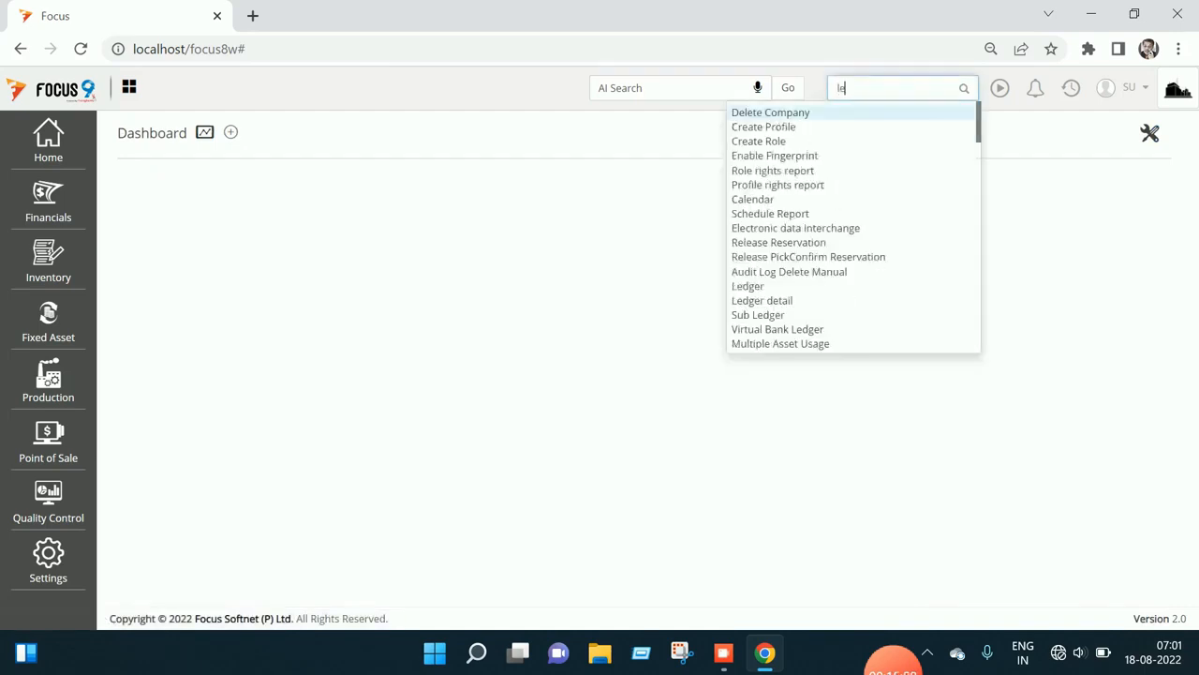
{"action": "type", "text": "dger"}
{"action": "key", "text": "Return"}
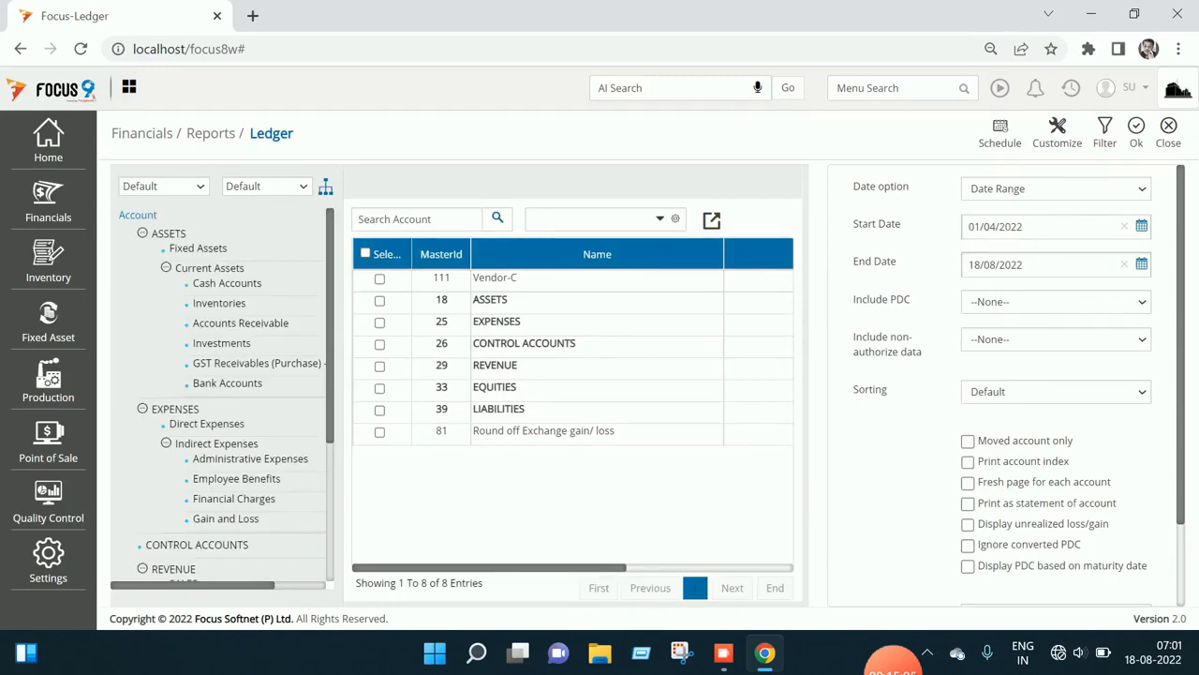
{"action": "left_click", "coordinate": [417, 218]}
{"action": "type", "text": "customer"}
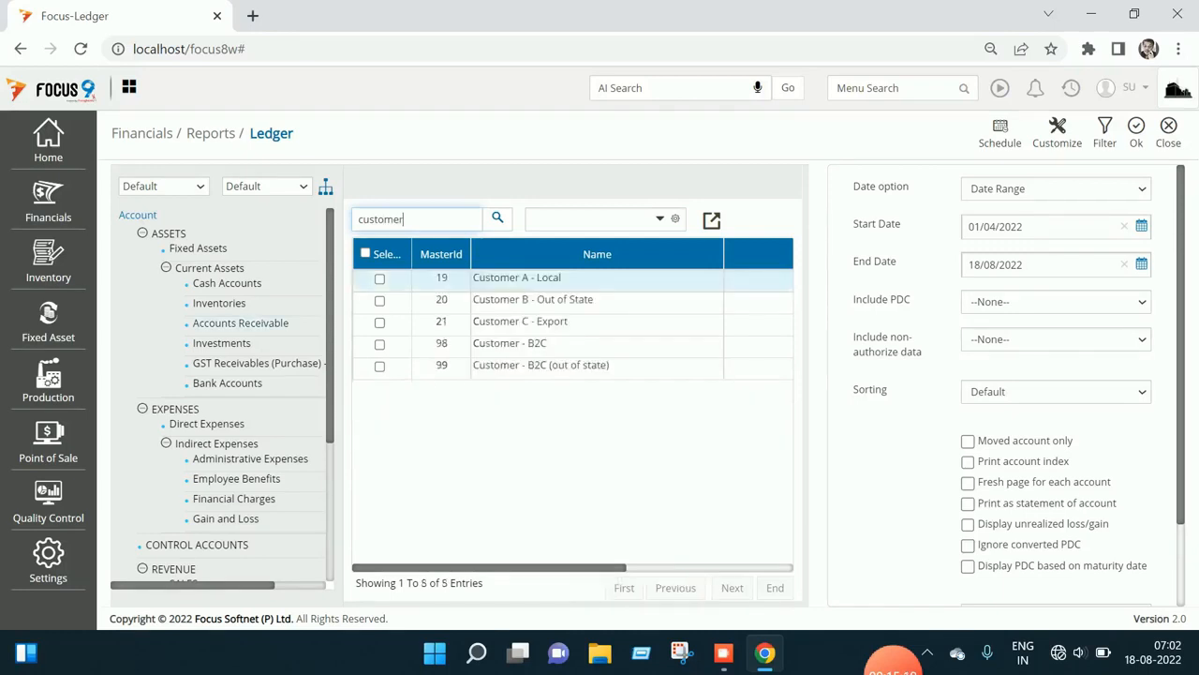
{"action": "left_click", "coordinate": [380, 278]}
{"action": "left_click", "coordinate": [1137, 131]}
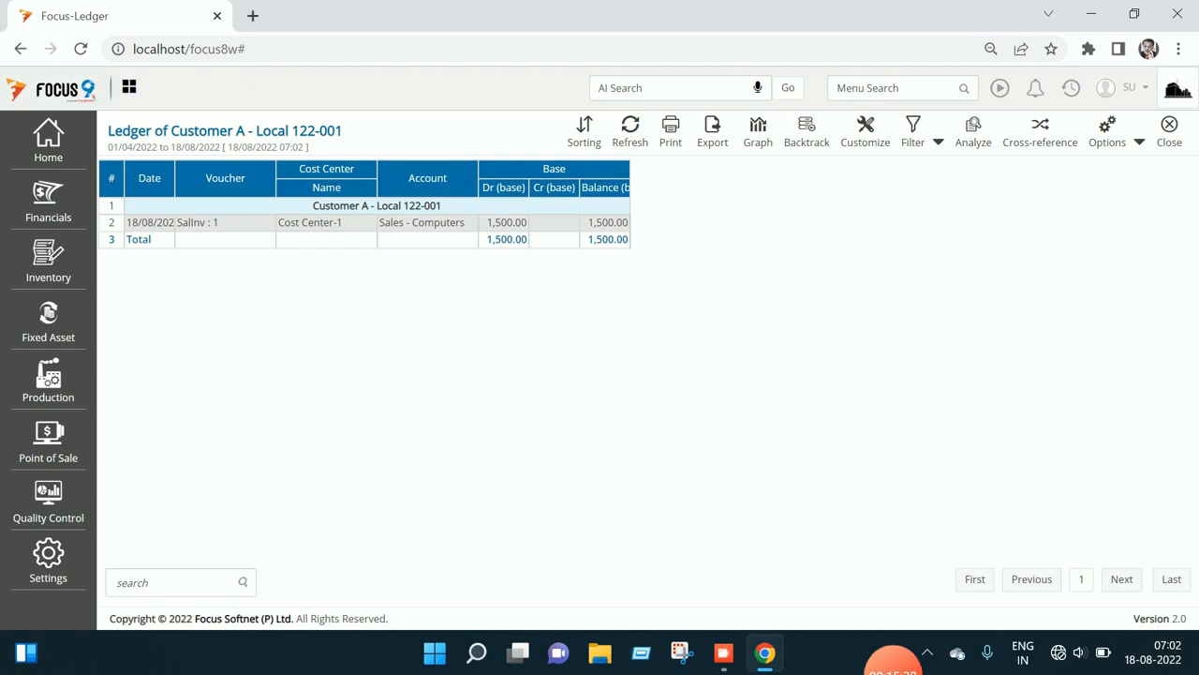
{"action": "key", "text": "Escape"}
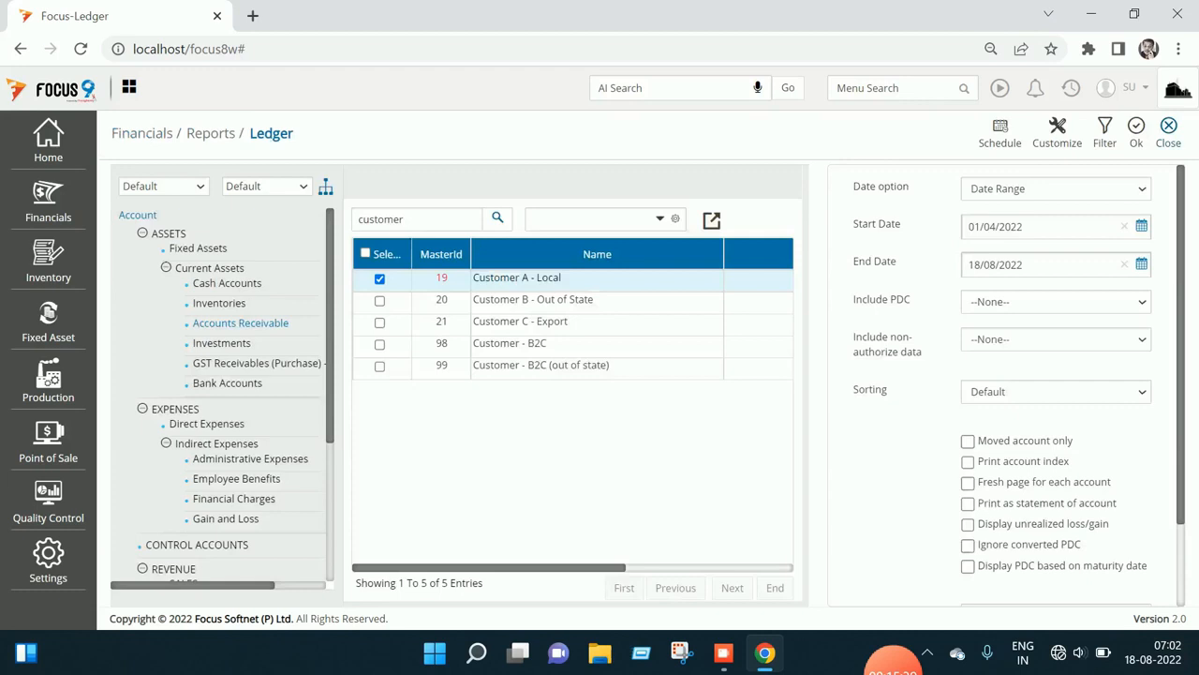
{"action": "key", "text": "Escape"}
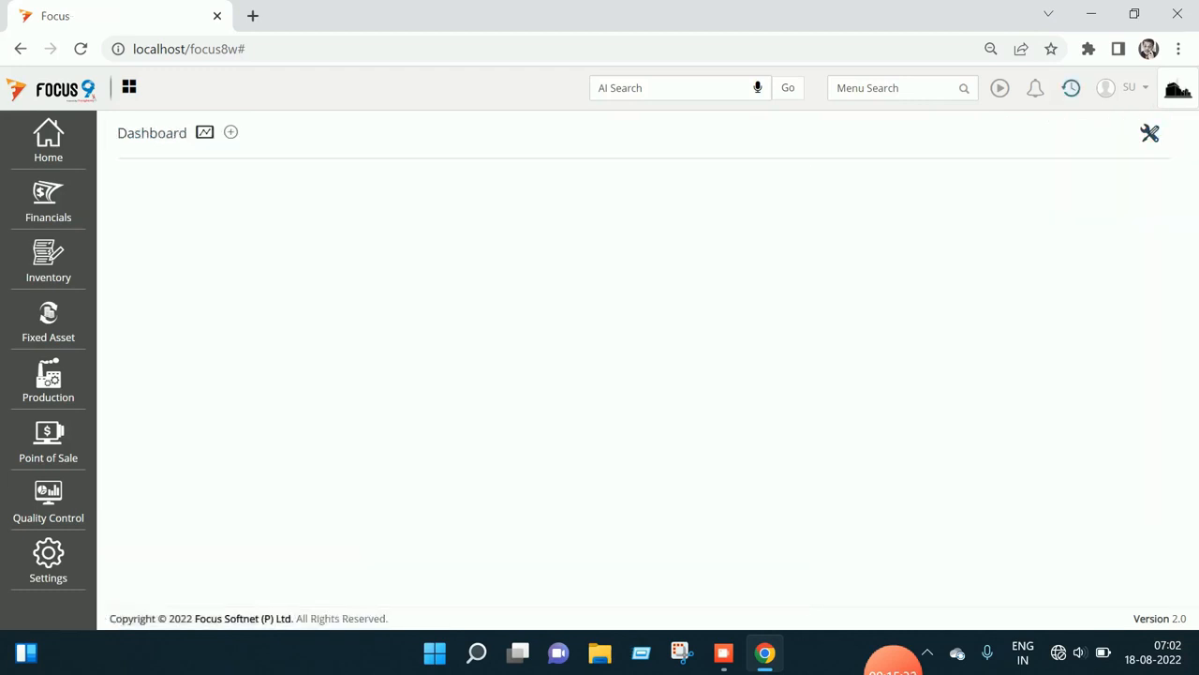
Reopen Local - Sales Invoices voucher 1, examine its posting details, and close the invoice and the voucher list
{"action": "left_click", "coordinate": [1071, 87]}
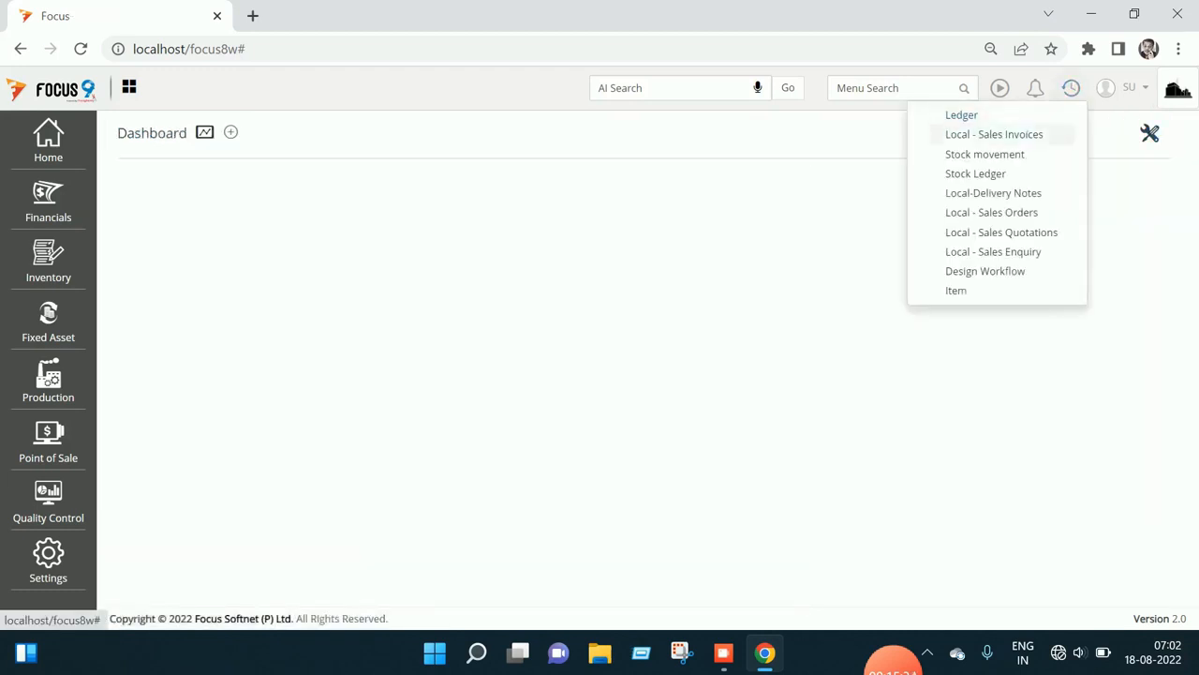
{"action": "left_click", "coordinate": [995, 134]}
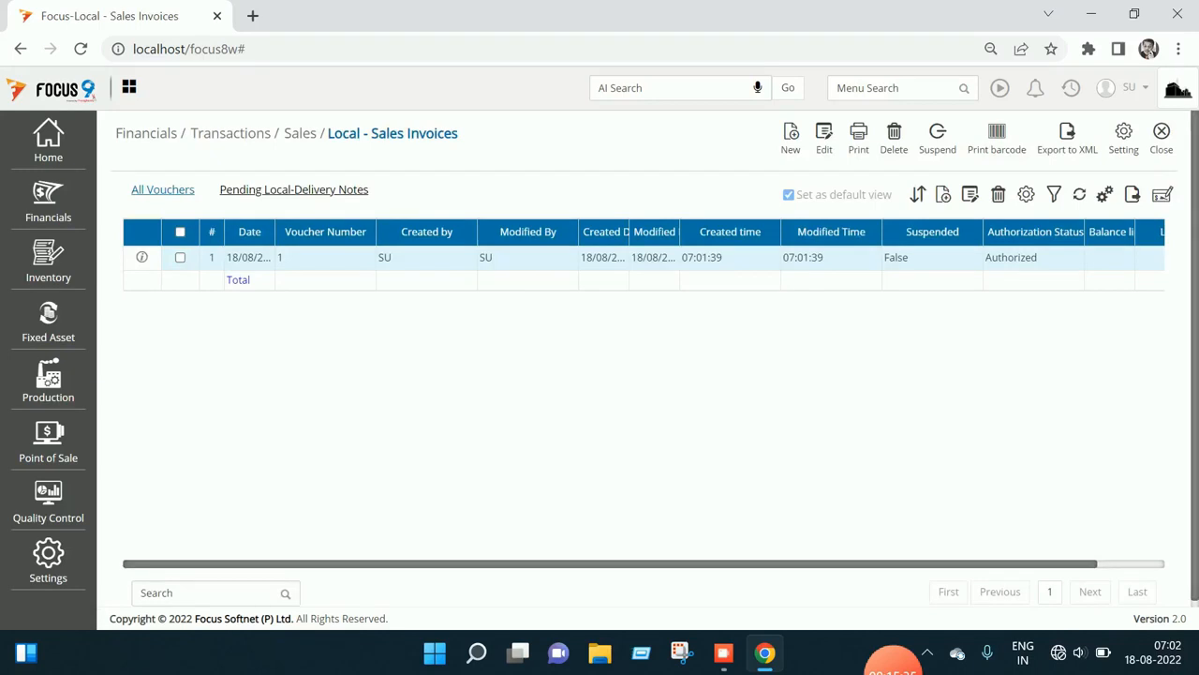
{"action": "double_click", "coordinate": [375, 257]}
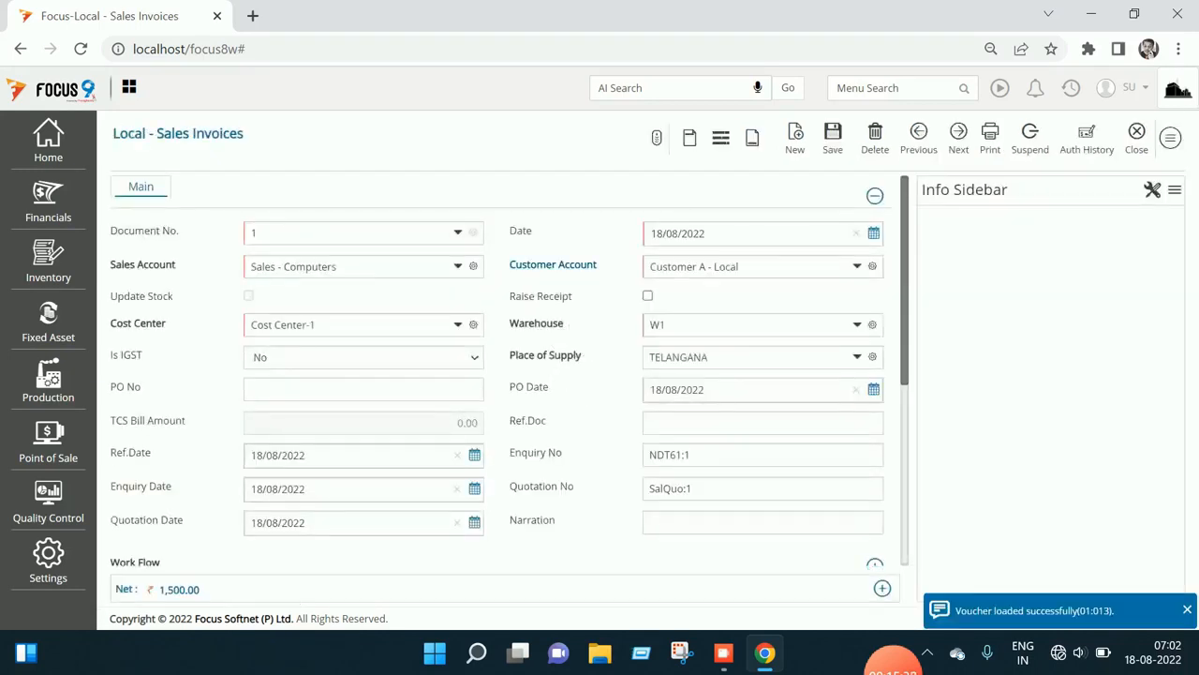
{"action": "left_click", "coordinate": [1171, 138]}
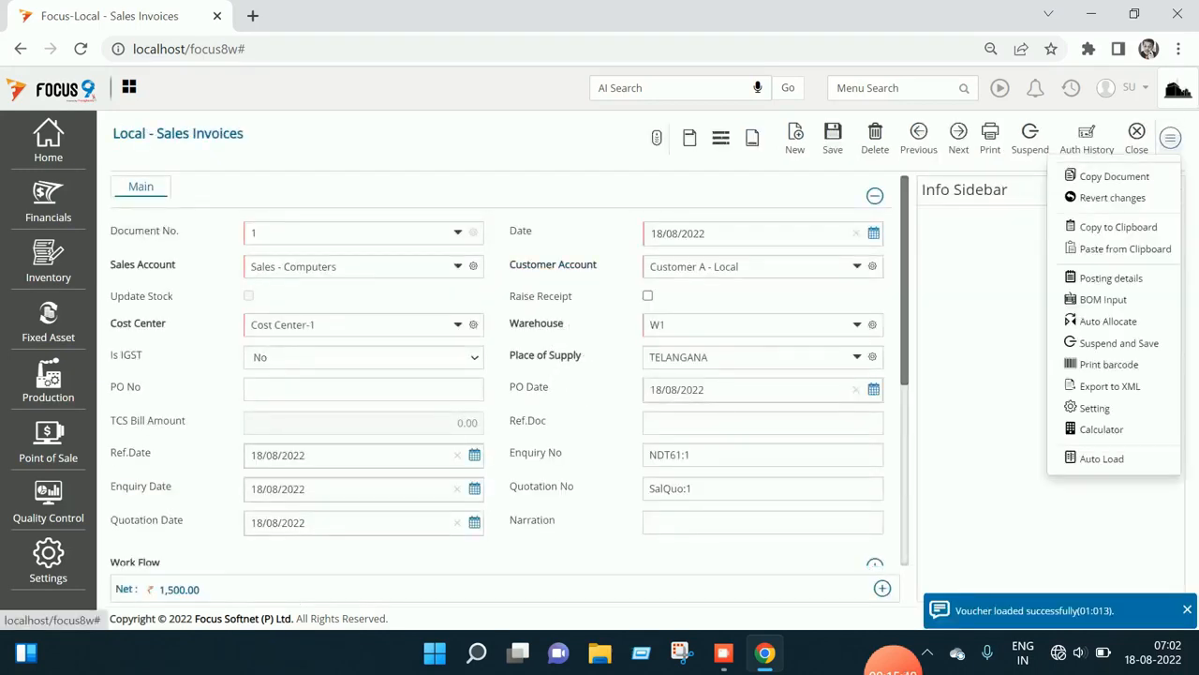
{"action": "left_click", "coordinate": [1111, 278]}
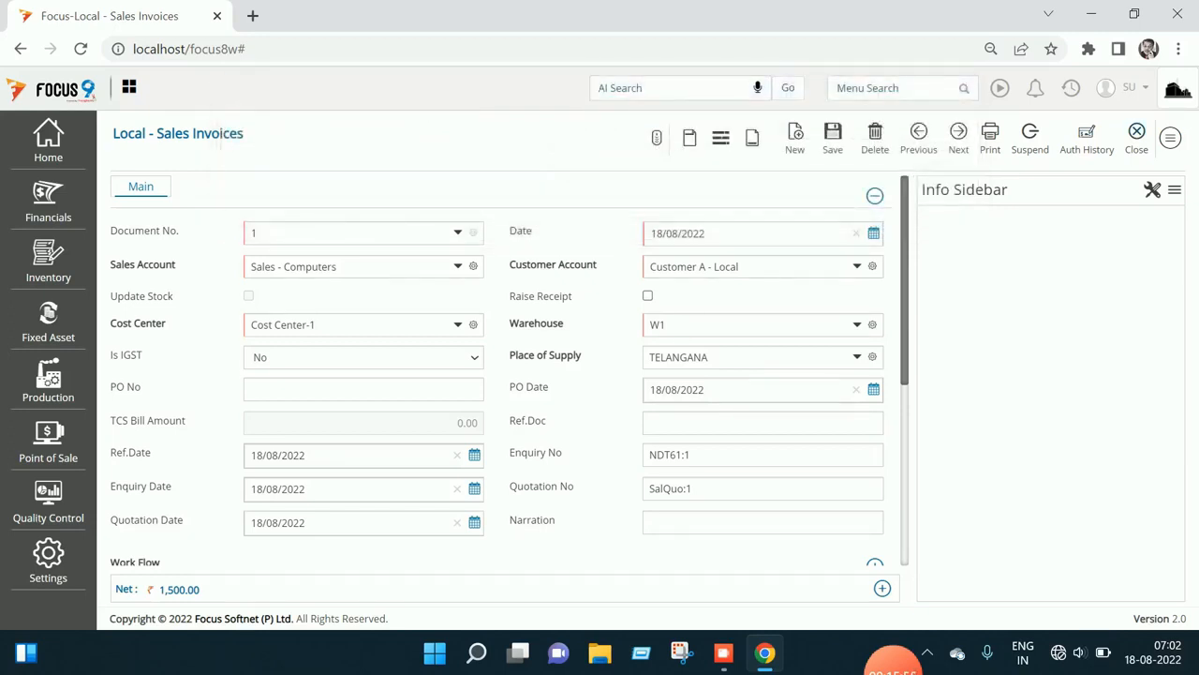
{"action": "left_click", "coordinate": [1137, 136]}
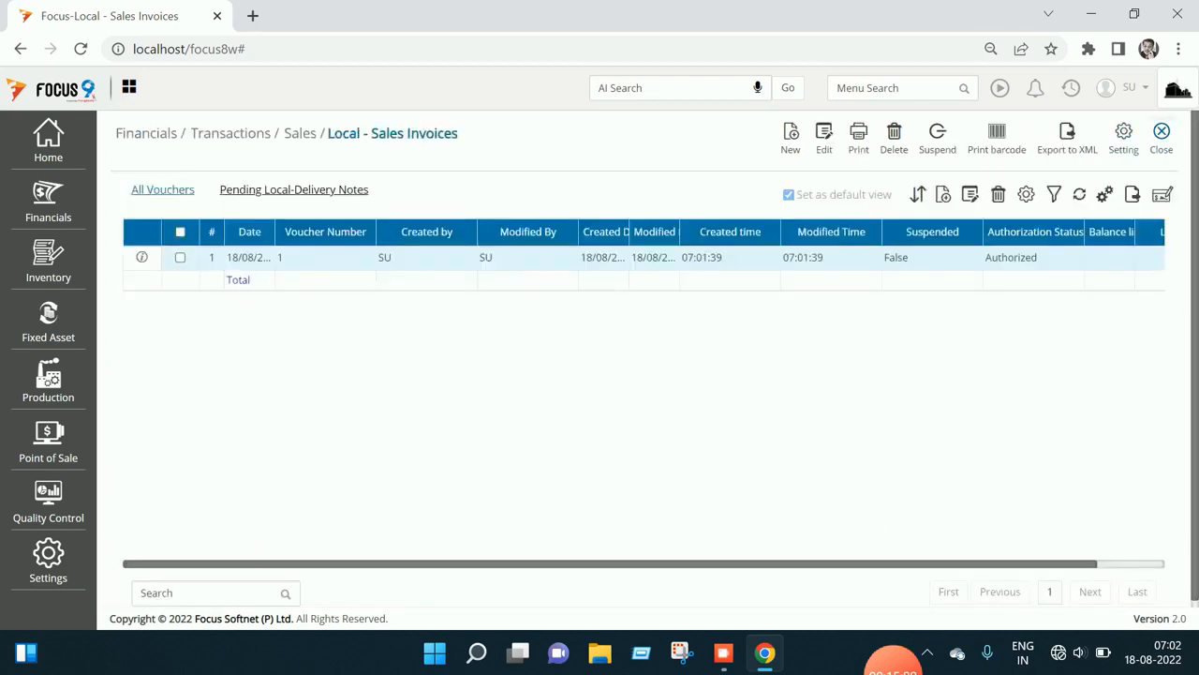
{"action": "key", "text": "Escape"}
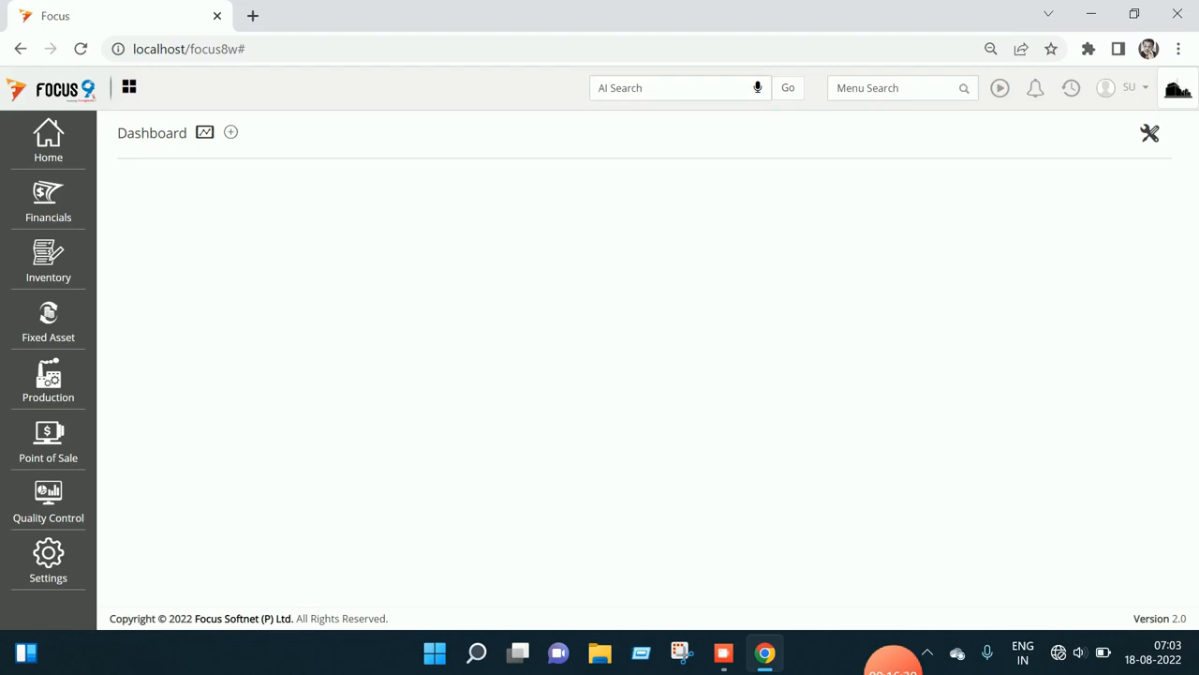
Open Cash Receipts and start a new receipt voucher
{"action": "left_click", "coordinate": [895, 87]}
{"action": "type", "text": "cash"}
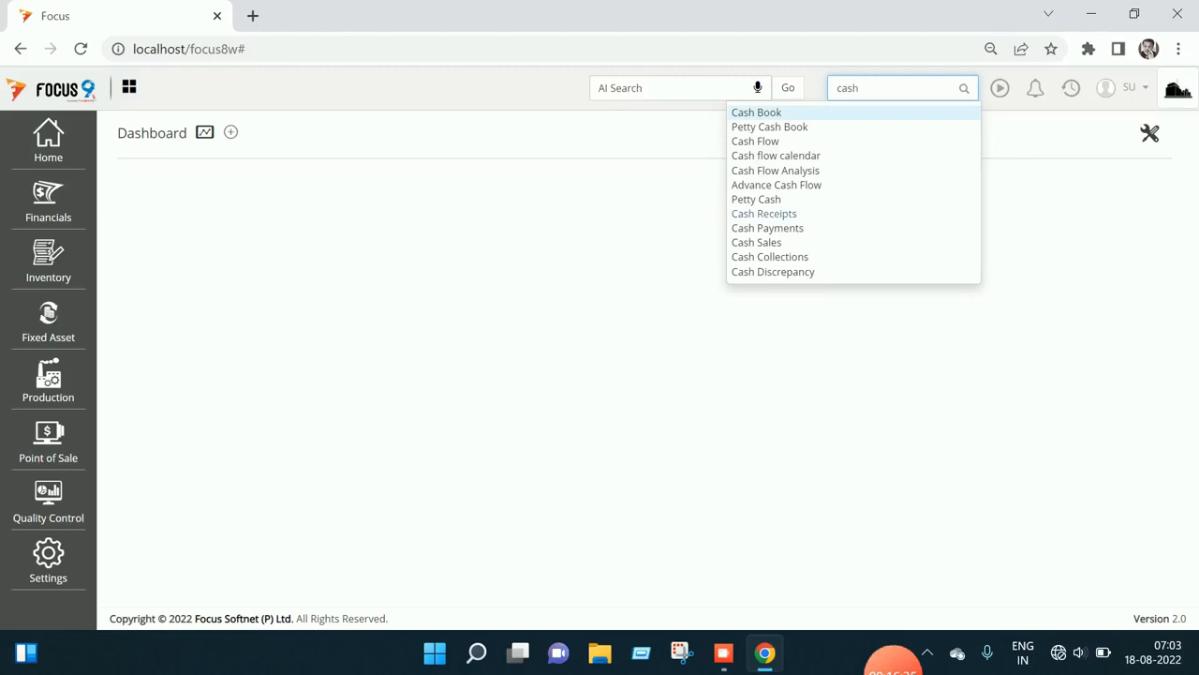
{"action": "key", "text": "Return"}
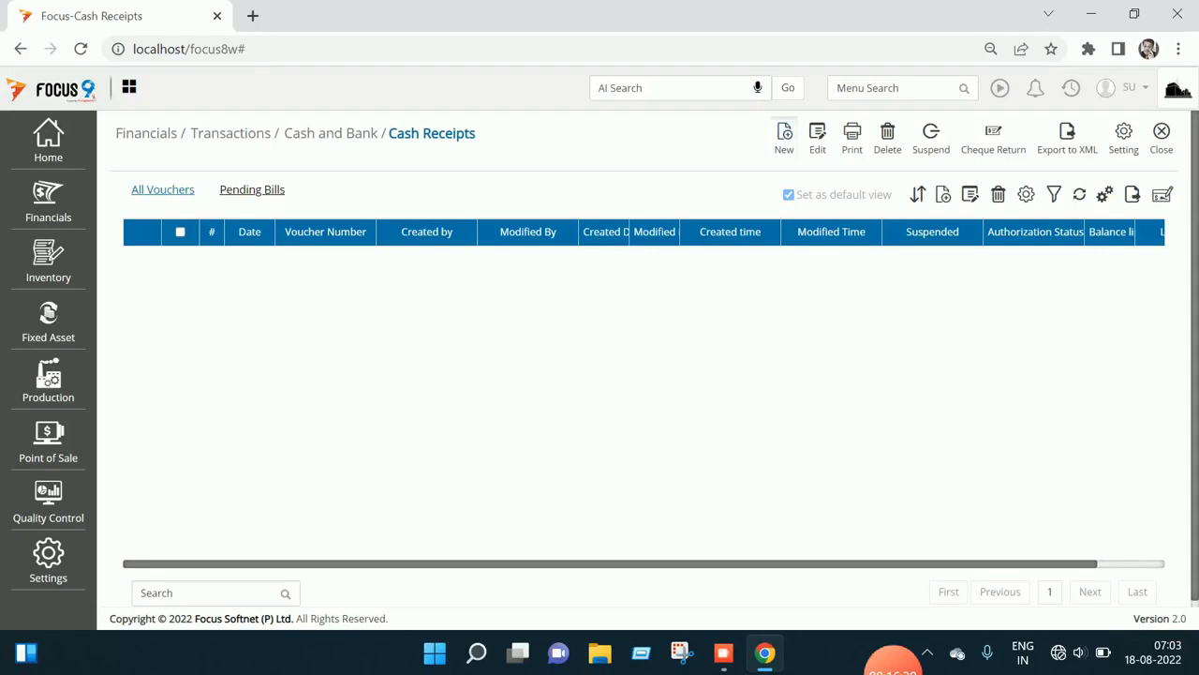
{"action": "left_click", "coordinate": [785, 138]}
Set the receipt's Cash/Bank Account to Cash, Cost Center to Cost Center-1 and Payment Term to Cash
{"action": "type", "text": "cas"}
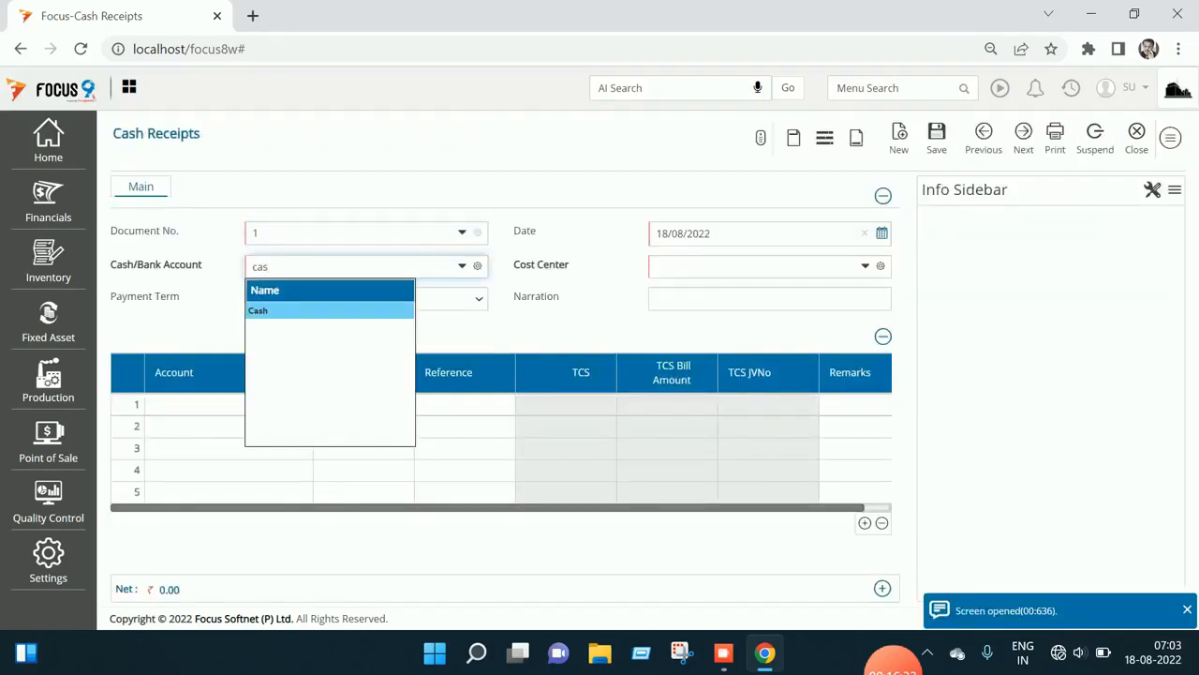
{"action": "key", "text": "Return"}
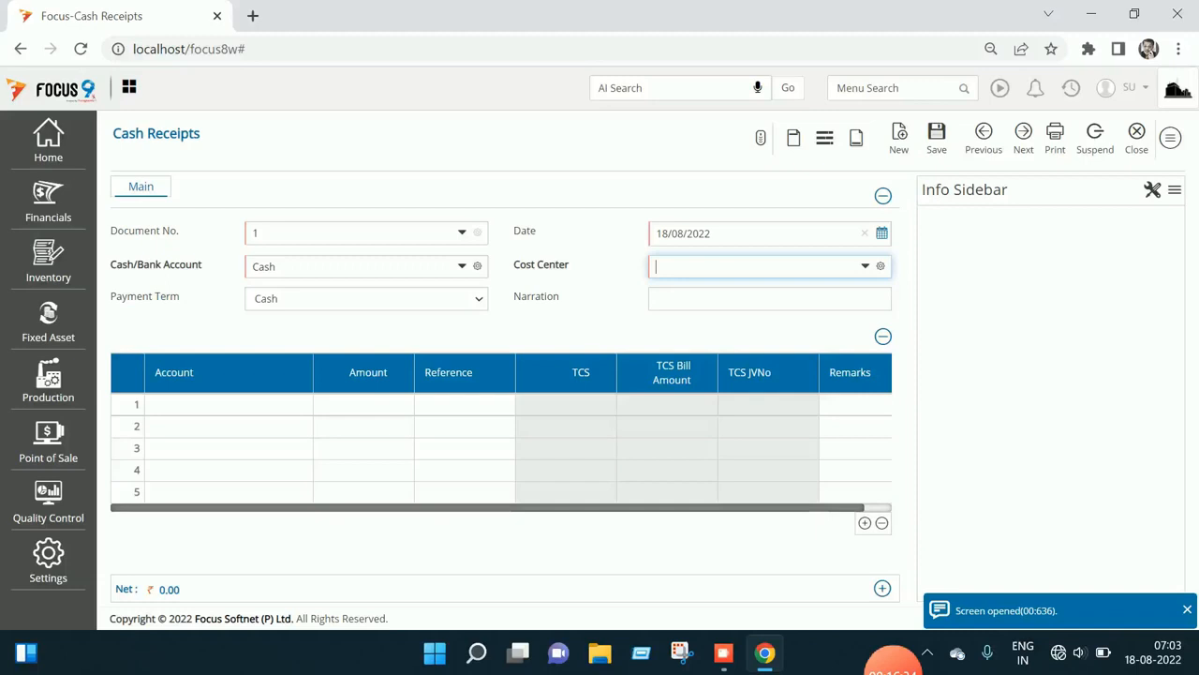
{"action": "type", "text": "c"}
{"action": "key", "text": "Return"}
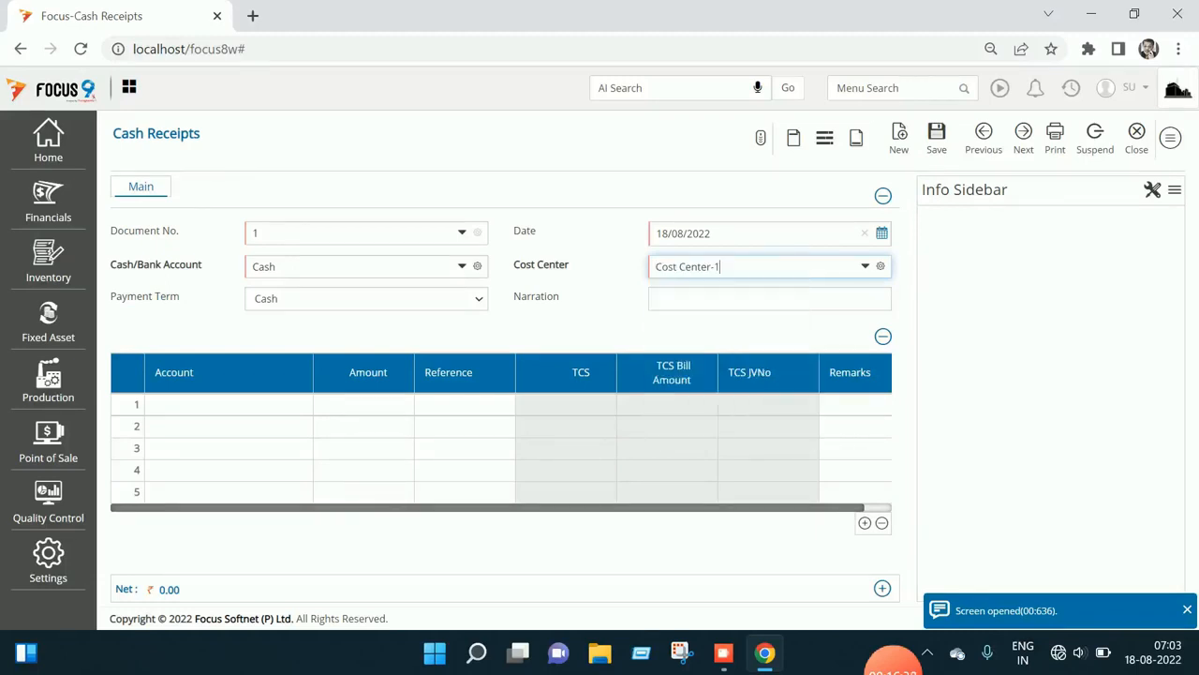
{"action": "key", "text": "Tab"}
{"action": "key", "text": "alt+Down"}
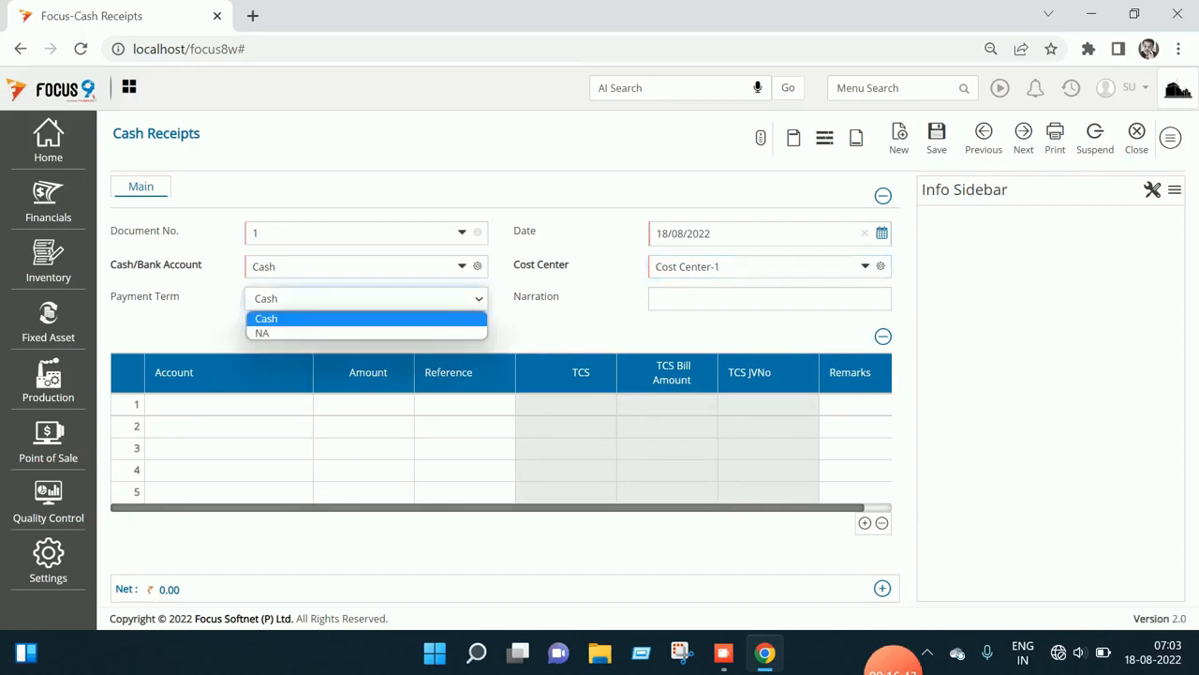
{"action": "key", "text": "Return"}
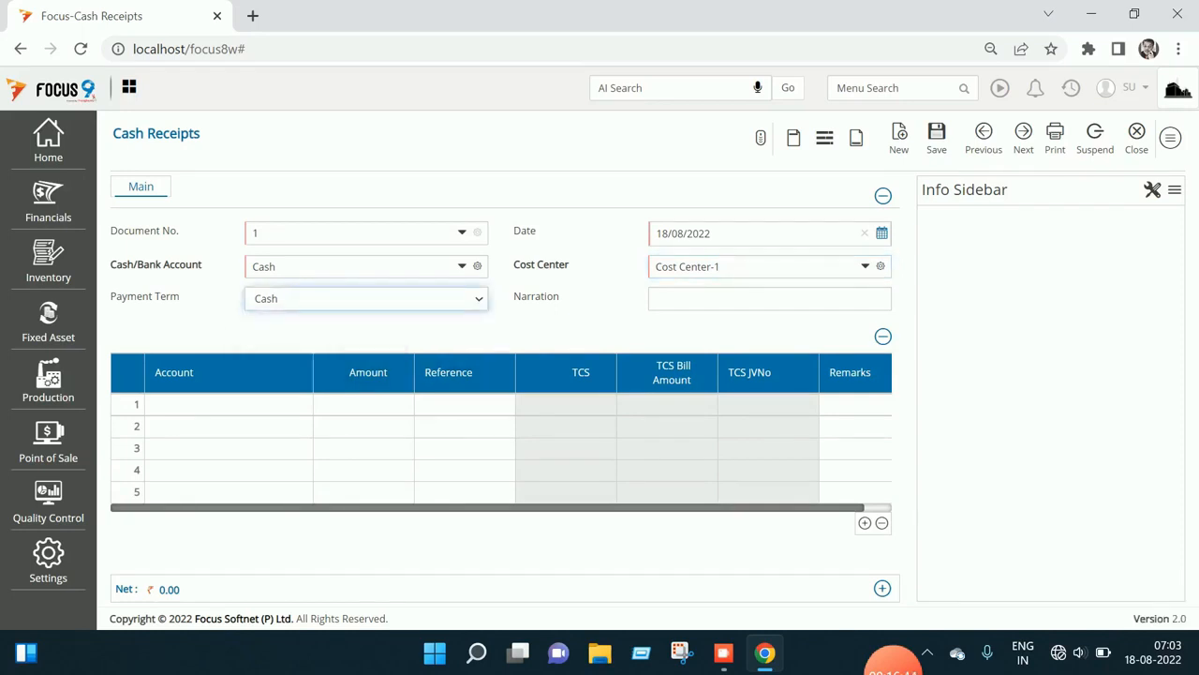
Enter Customer A - Local with an amount of 1500 on the receipt's first line
{"action": "left_click", "coordinate": [216, 404]}
{"action": "type", "text": "cu"}
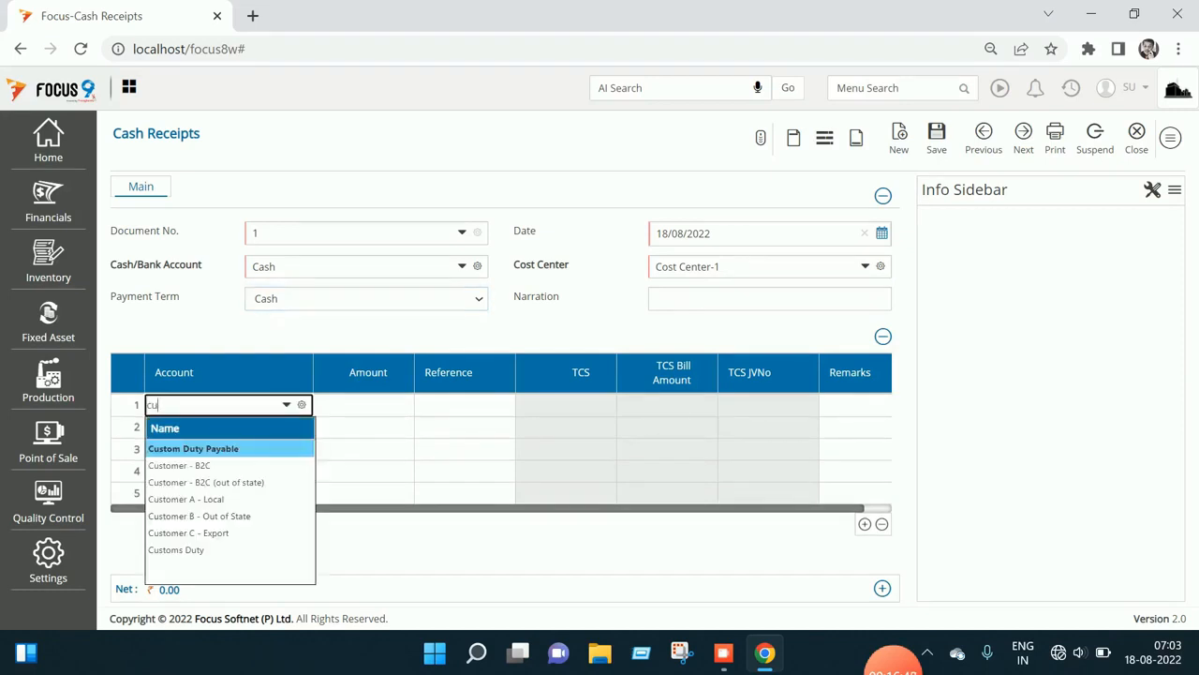
{"action": "key", "text": "Down"}
{"action": "key", "text": "Down"}
{"action": "key", "text": "Down"}
{"action": "key", "text": "Return"}
{"action": "key", "text": "Tab"}
{"action": "type", "text": "1"}
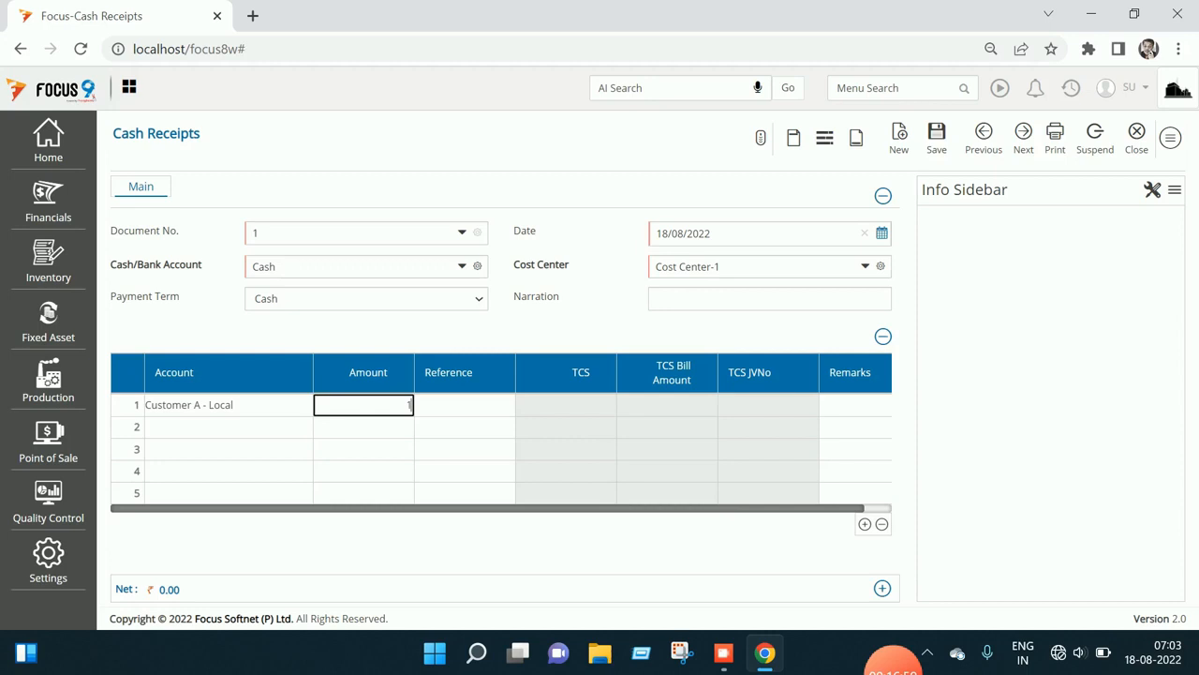
{"action": "type", "text": "500"}
{"action": "key", "text": "Tab"}
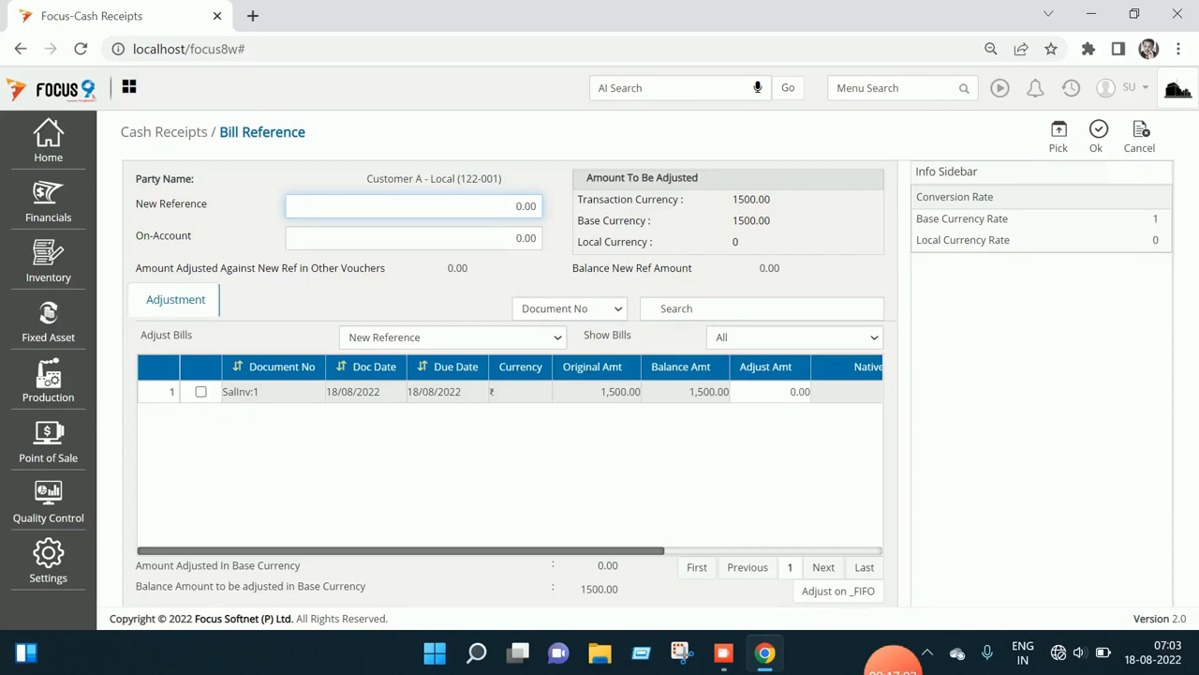
Adjust 1500 of the receipt against sales invoice SalInv:1 and confirm the bill reference
{"action": "left_click", "coordinate": [770, 392]}
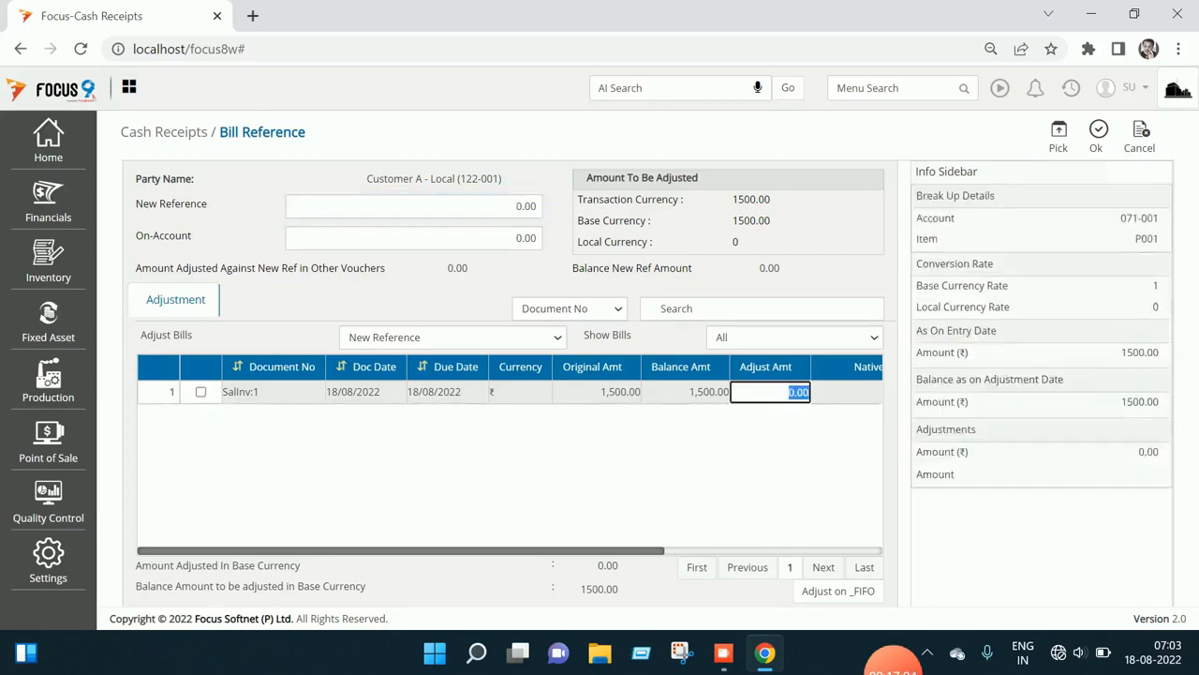
{"action": "type", "text": "1500"}
{"action": "key", "text": "Tab"}
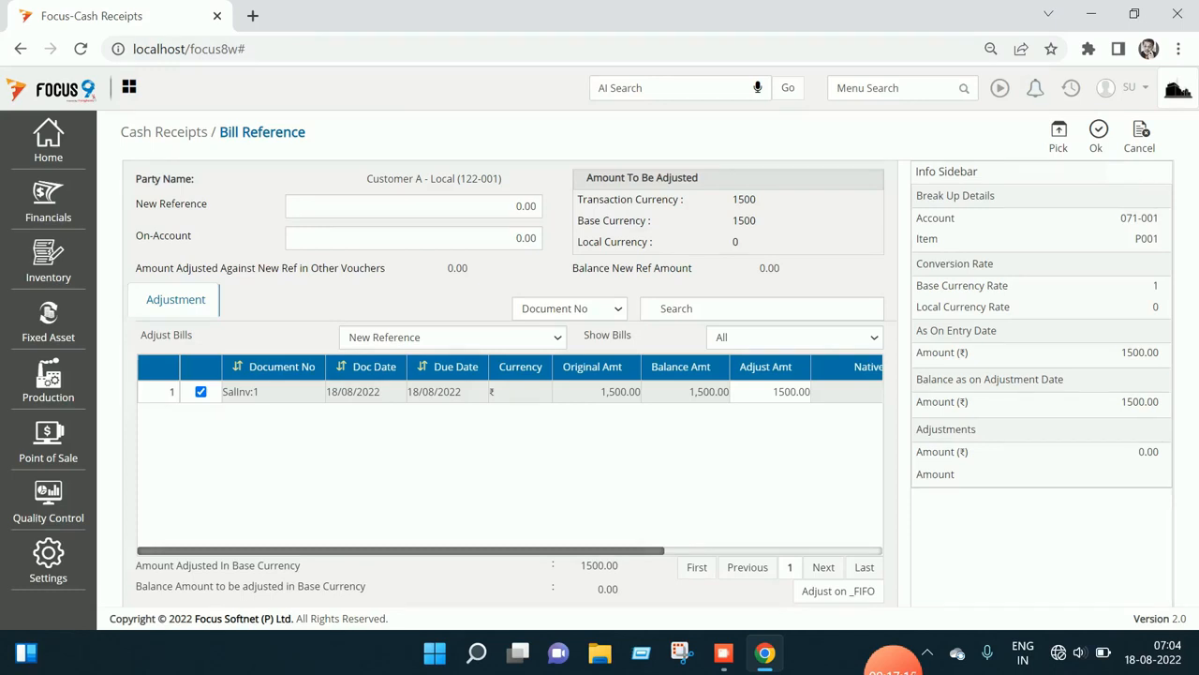
{"action": "key", "text": "Return"}
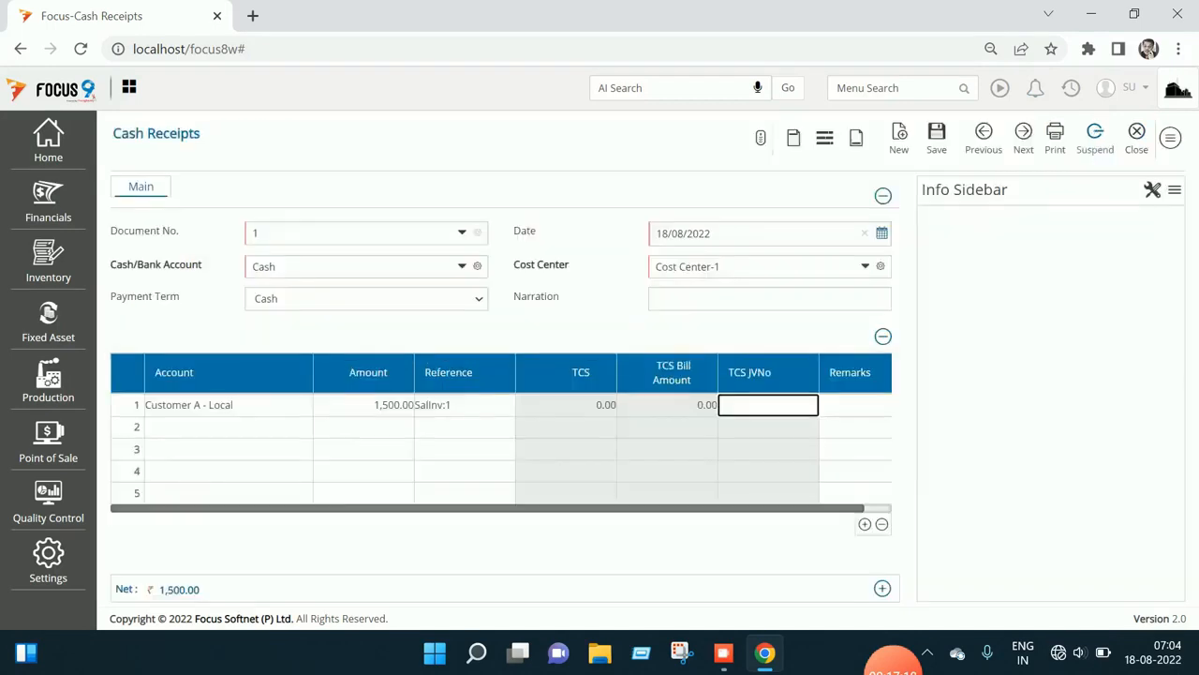
Save the cash receipt voucher and reload it by document number 1
{"action": "key", "text": "ctrl+s"}
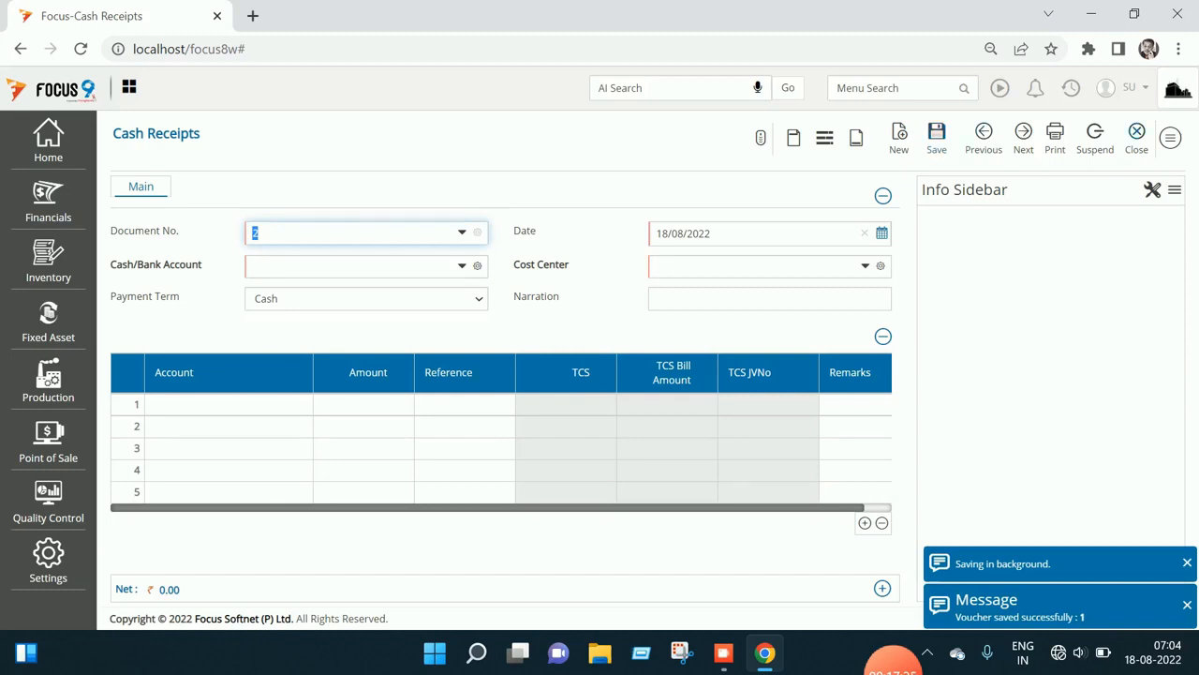
{"action": "type", "text": "1"}
{"action": "key", "text": "Return"}
Review the posting details of cash receipt 1, and close the voucher to return to the dashboard
{"action": "left_click", "coordinate": [1170, 138]}
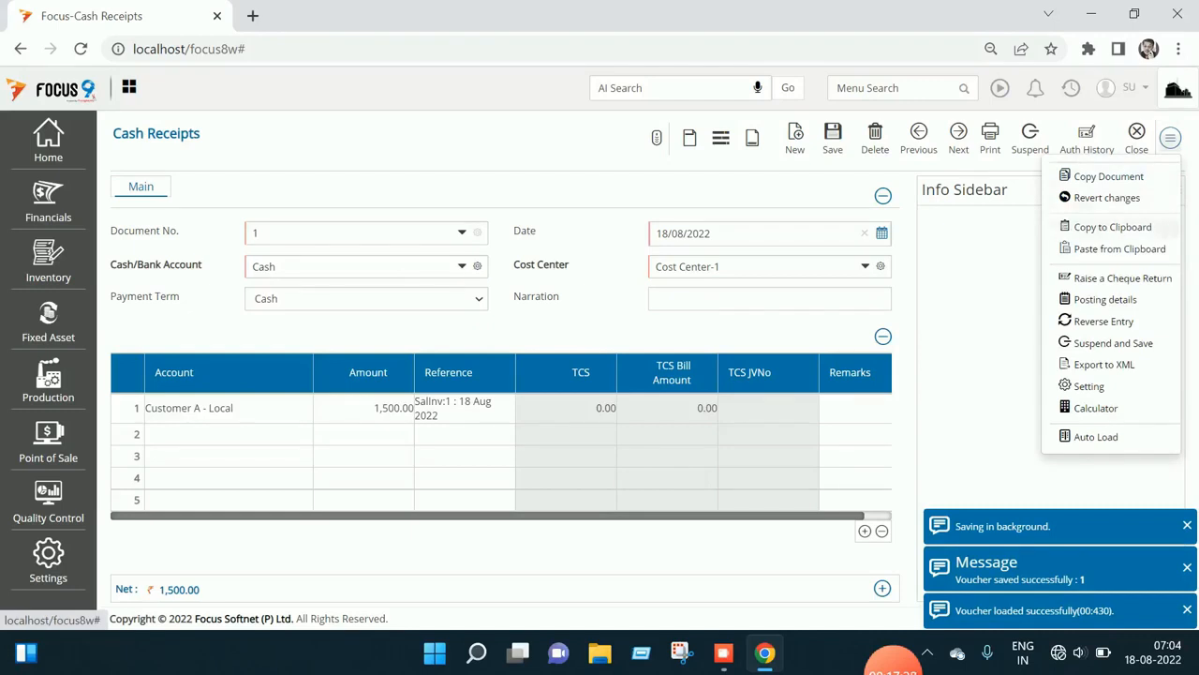
{"action": "left_click", "coordinate": [1106, 299]}
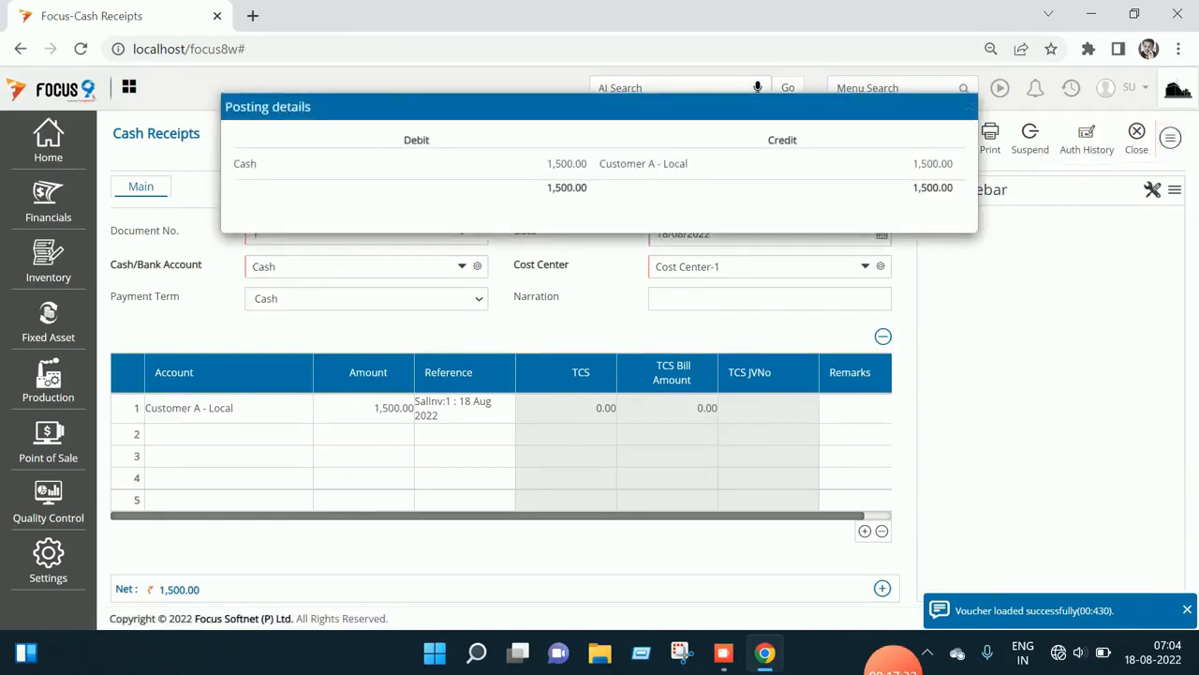
{"action": "key", "text": "Escape"}
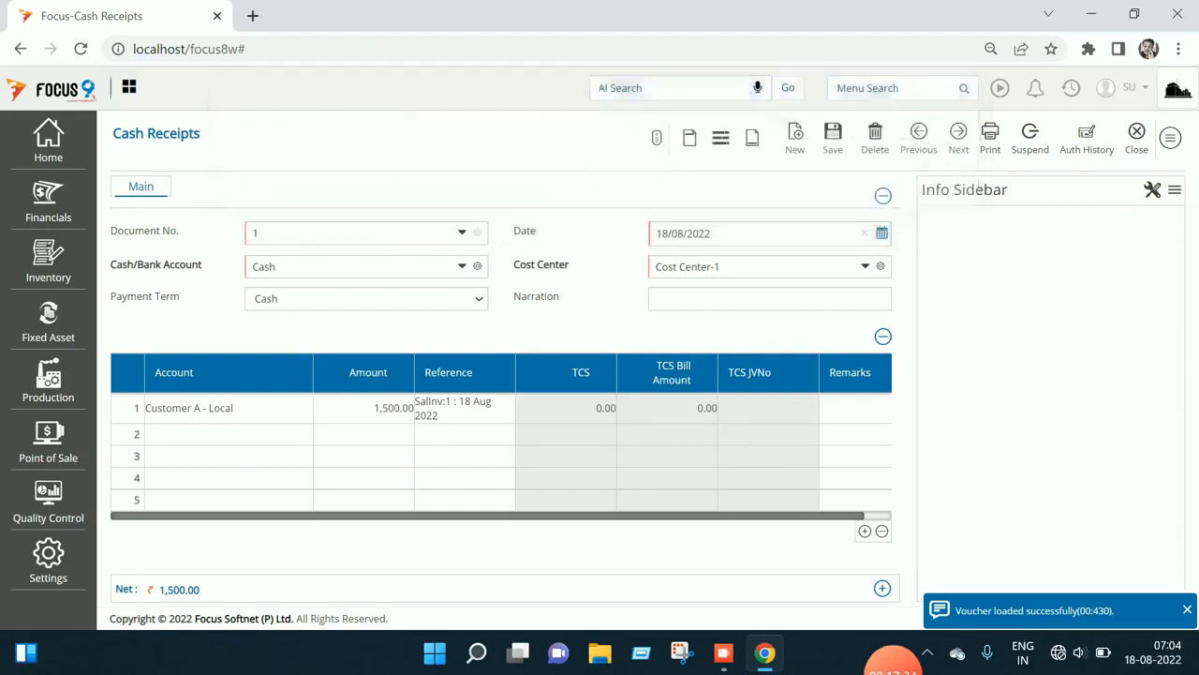
{"action": "key", "text": "Escape"}
{"action": "key", "text": "Escape"}
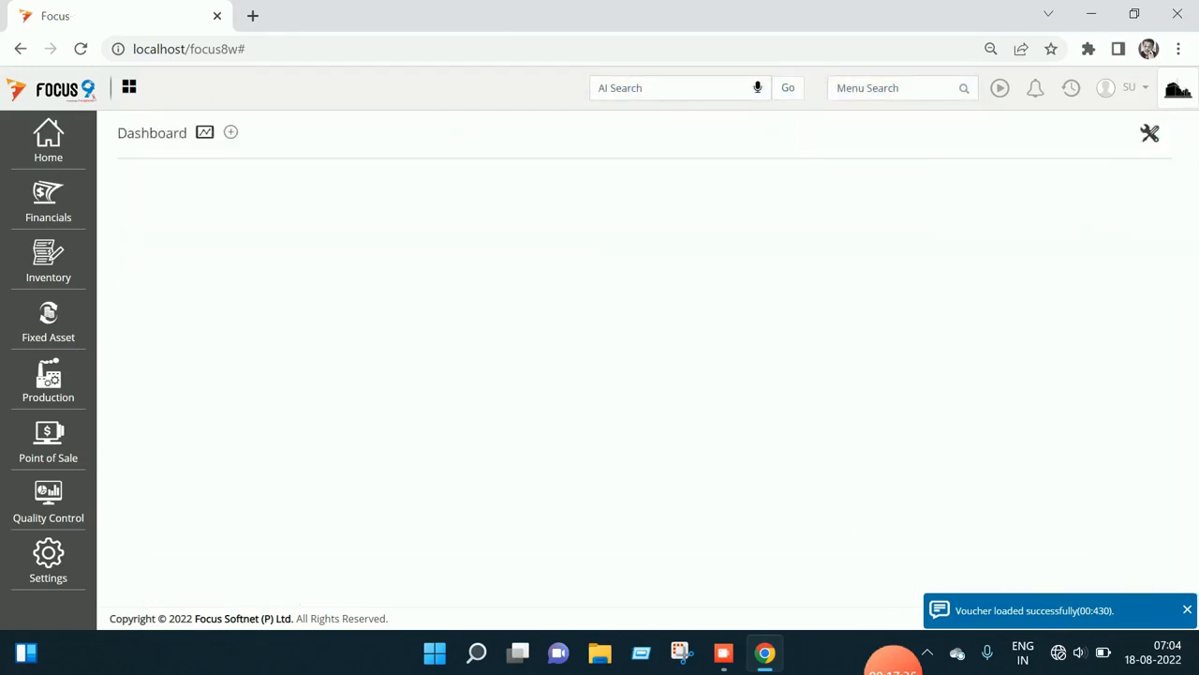
Find Customer A - Local in the Ledger report, examine its ledger entries, and close the report
{"action": "left_click", "coordinate": [895, 88]}
{"action": "type", "text": "ledger"}
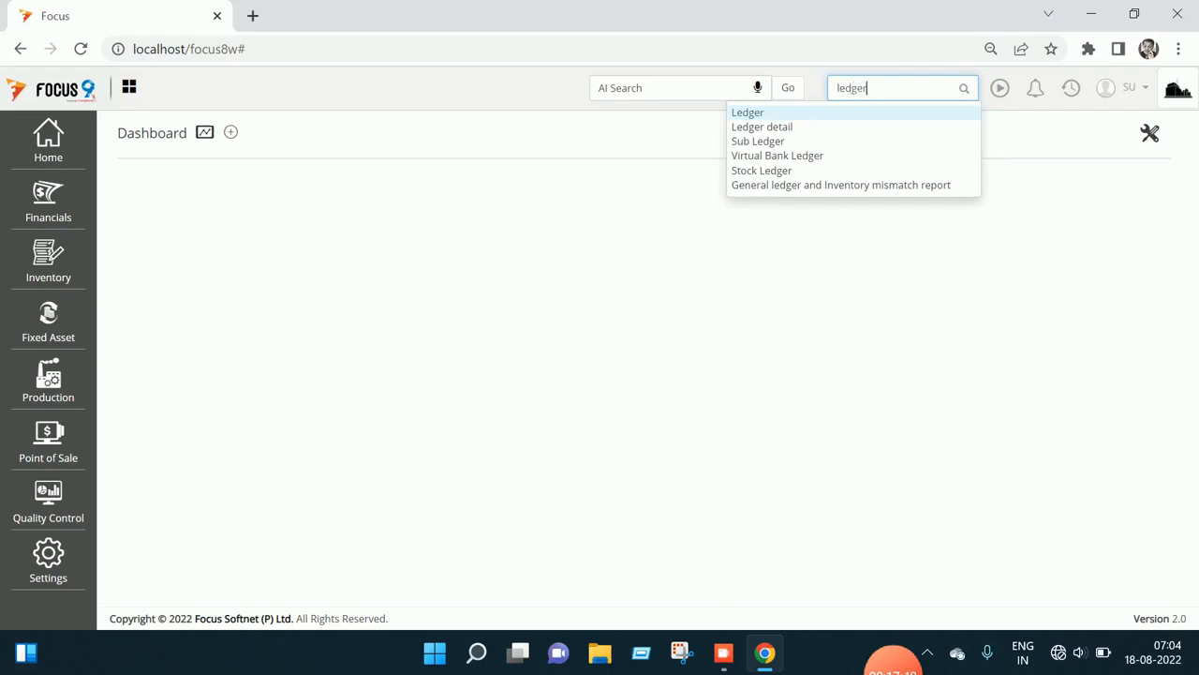
{"action": "key", "text": "Return"}
{"action": "left_click", "coordinate": [417, 219]}
{"action": "type", "text": "customer"}
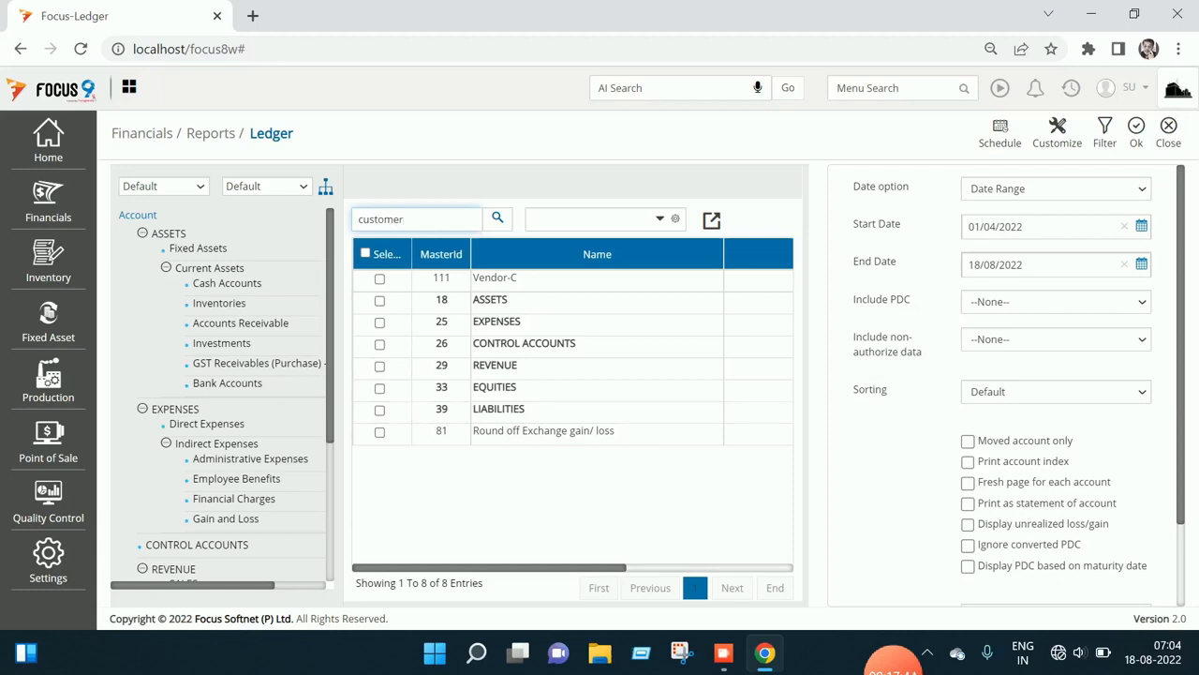
{"action": "key", "text": "Return"}
{"action": "left_click", "coordinate": [380, 278]}
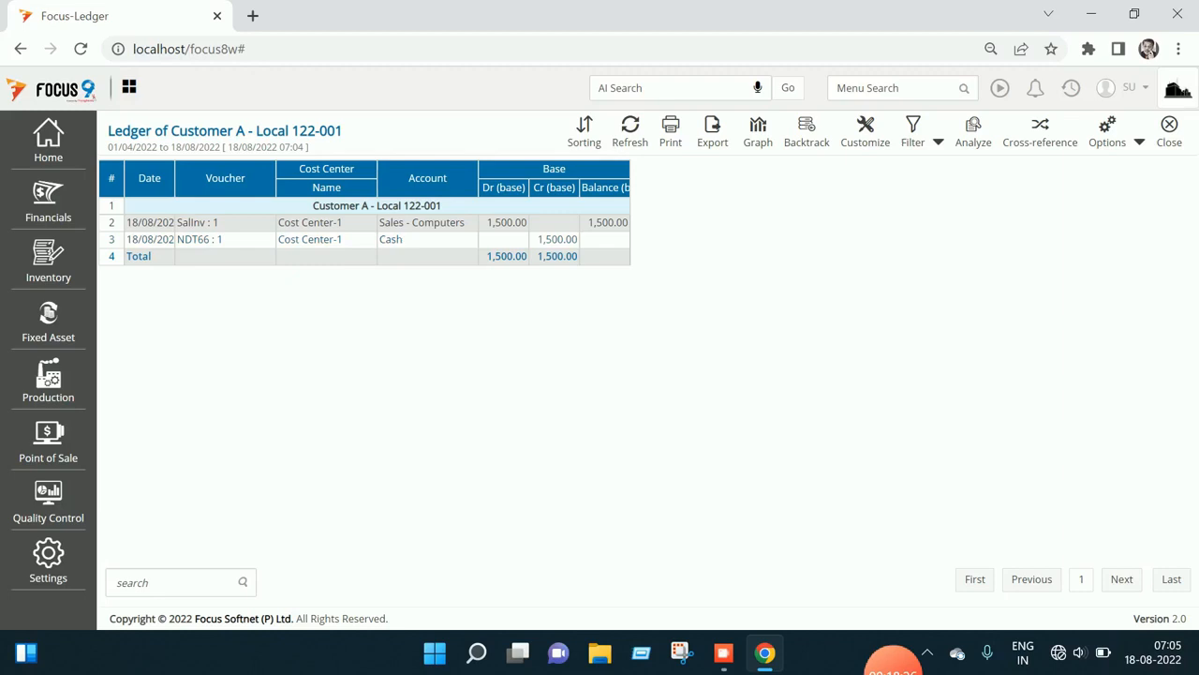
{"action": "left_click", "coordinate": [1170, 129]}
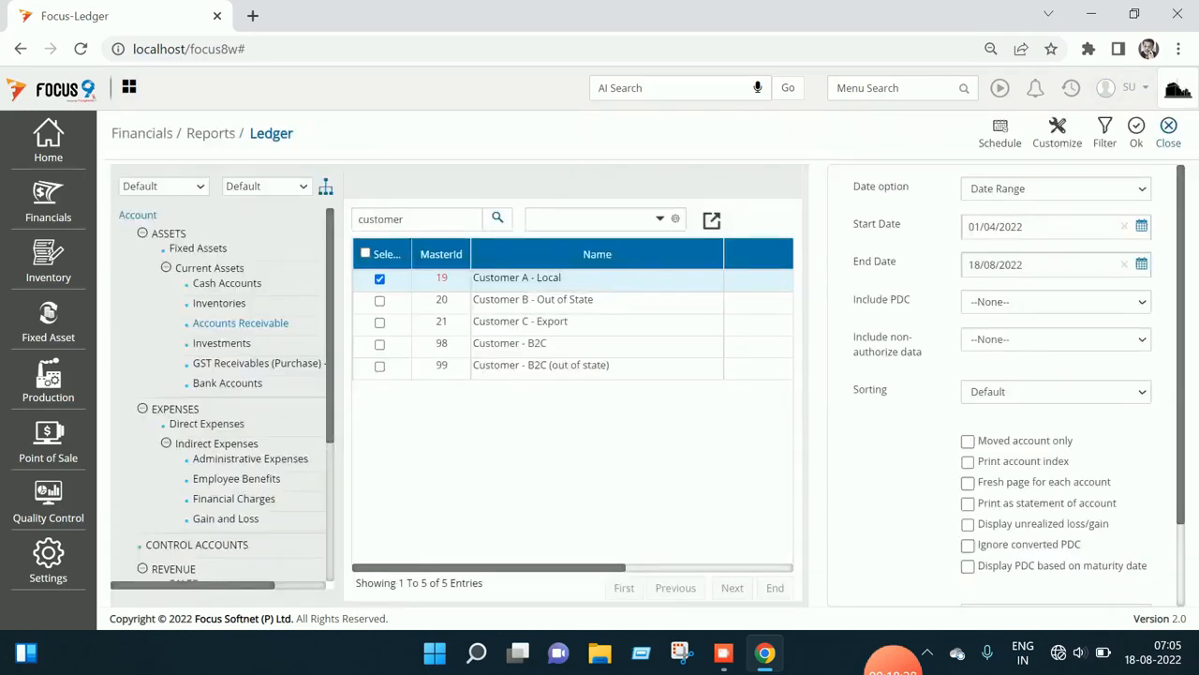
{"action": "left_click", "coordinate": [1169, 129]}
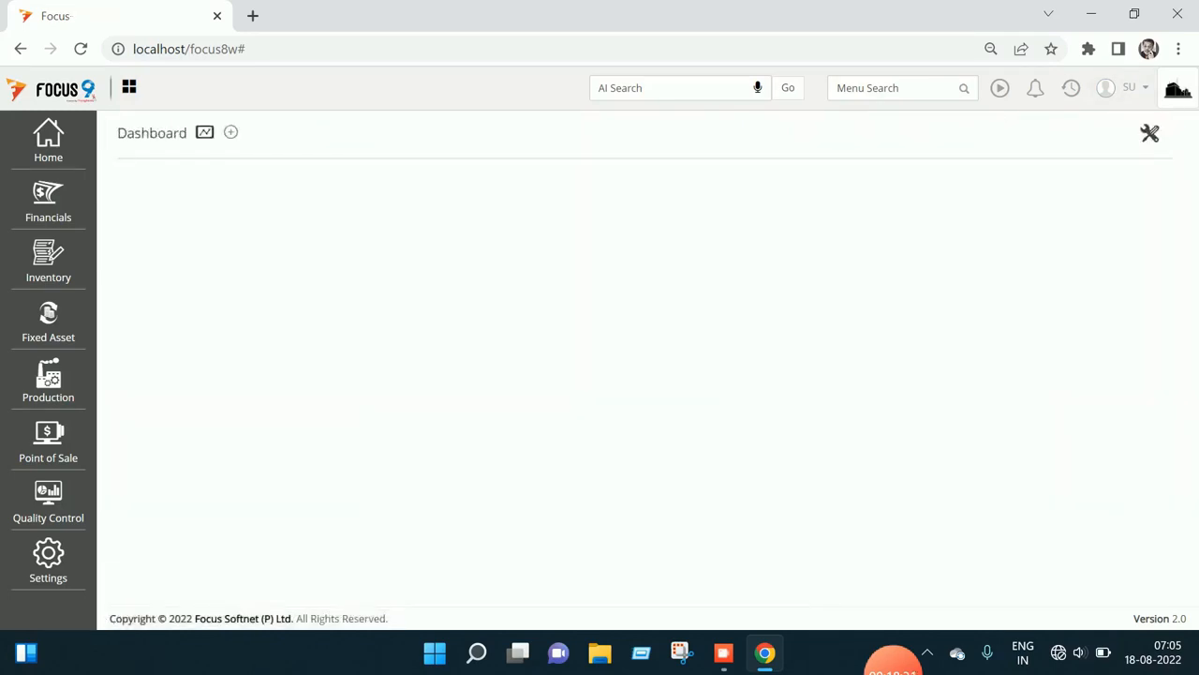